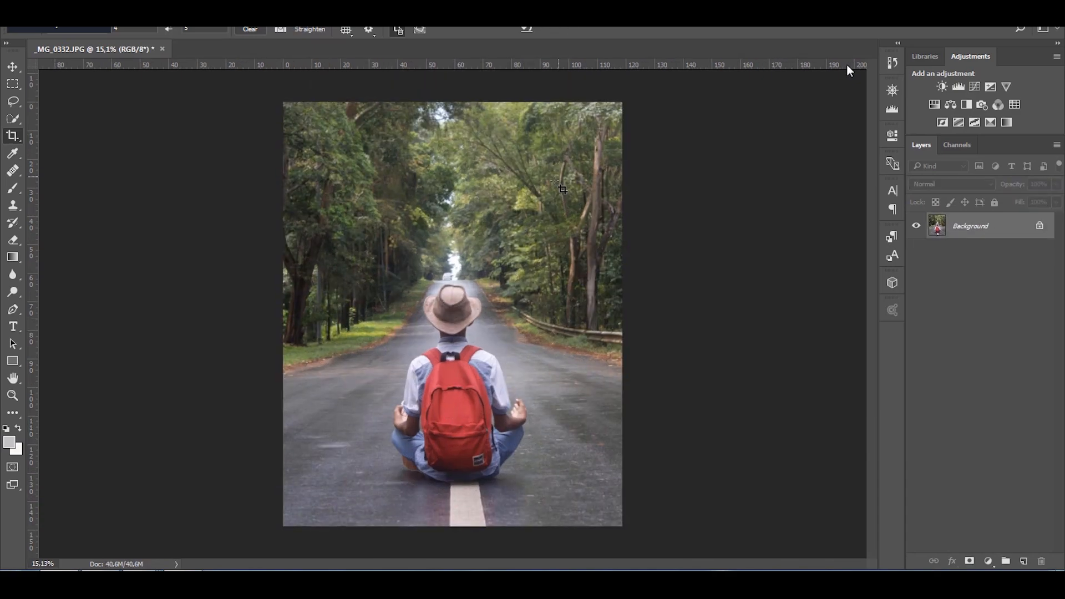
Copy the trees beside the distant white car to a new layer, flip the copy horizontally and position it over the car.
{"action": "left_click_drag", "start_coordinate": [520, 424], "coordinate": [718, 217]}
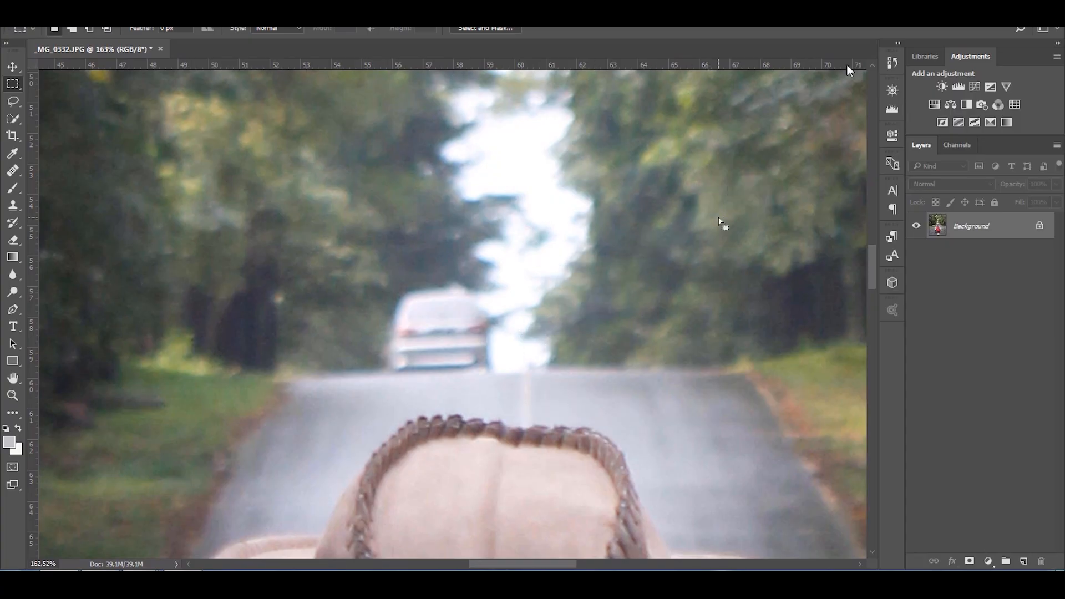
{"action": "key", "text": "ctrl+j"}
{"action": "key", "text": "ctrl+t"}
{"action": "right_click", "coordinate": [614, 313]}
{"action": "left_click", "coordinate": [677, 514]}
{"action": "left_click_drag", "start_coordinate": [642, 380], "coordinate": [626, 381]}
{"action": "mouse_move", "coordinate": [516, 382]}
{"action": "left_mouse_down"}
{"action": "mouse_move", "coordinate": [481, 384]}
{"action": "mouse_move", "coordinate": [502, 383]}
{"action": "left_mouse_up"}
{"action": "key", "text": "Return"}
Erase the excess edges of the flipped tree patch and merge it with the background layer.
{"action": "key", "text": "e"}
{"action": "left_click", "coordinate": [977, 258], "text": "ctrl"}
{"action": "key", "text": "ctrl+e"}
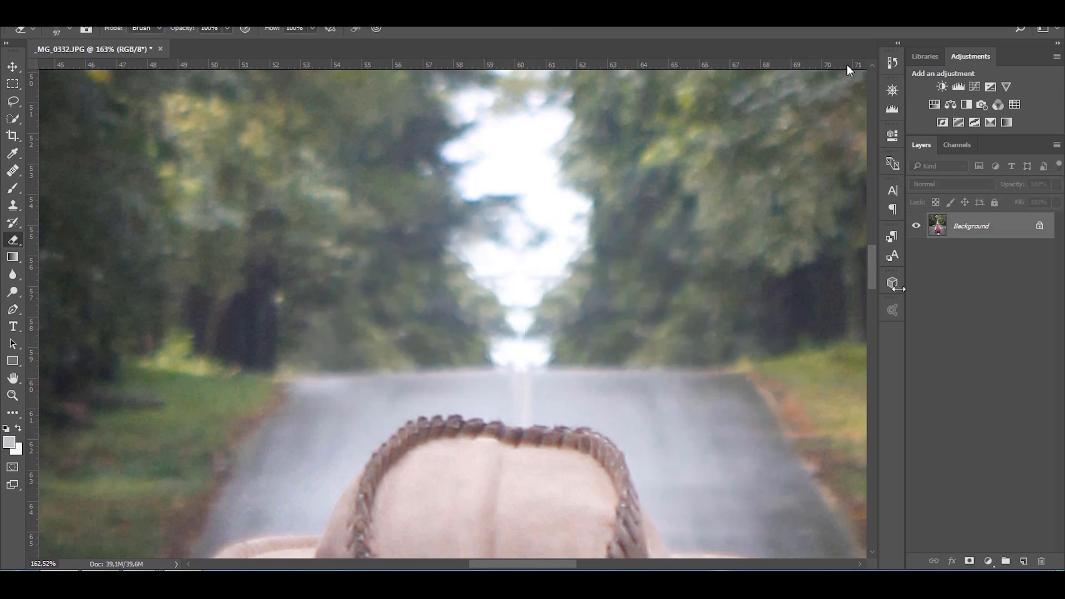
Clone foliage over the mirrored tree edge beside the bright sky gap with a 111 px Clone Stamp at 0% hardness.
{"action": "left_click", "coordinate": [13, 205]}
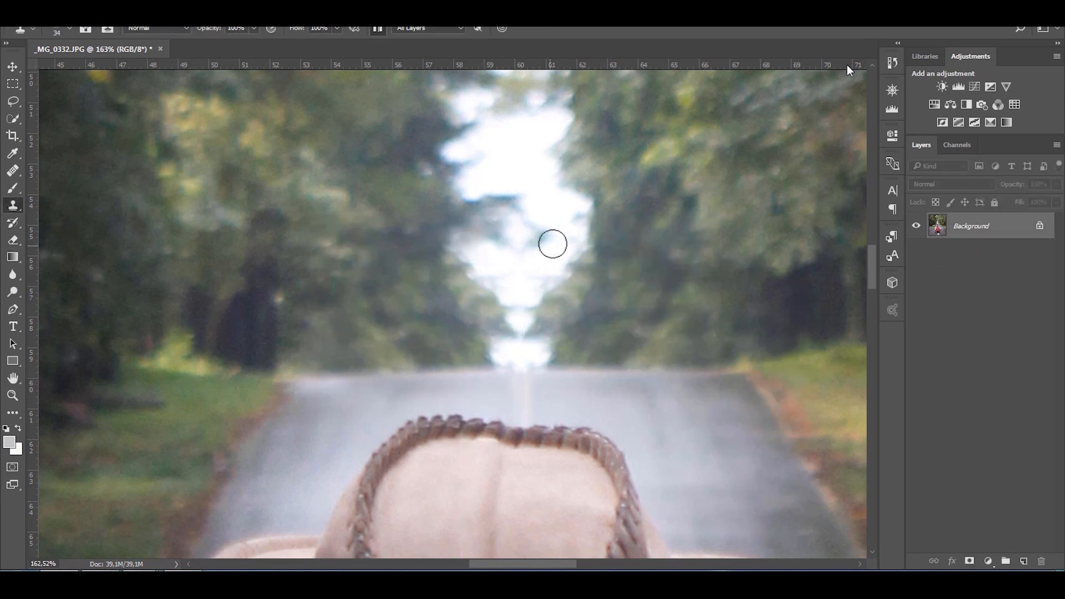
{"action": "right_click", "coordinate": [560, 244]}
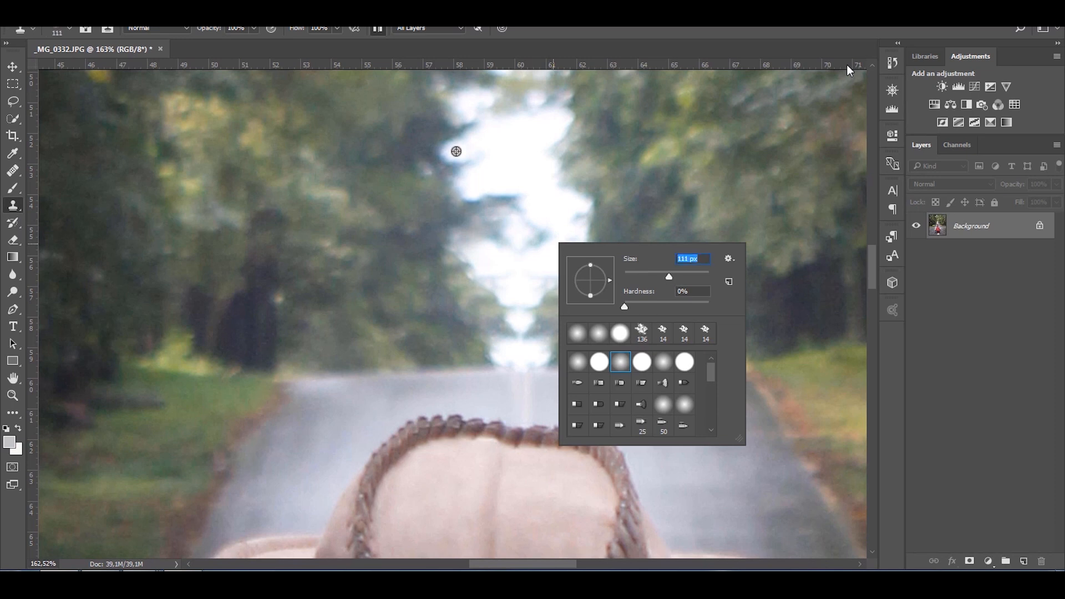
{"action": "left_click", "coordinate": [456, 152], "text": "alt"}
{"action": "left_click", "coordinate": [471, 302]}
{"action": "left_click", "coordinate": [463, 272]}
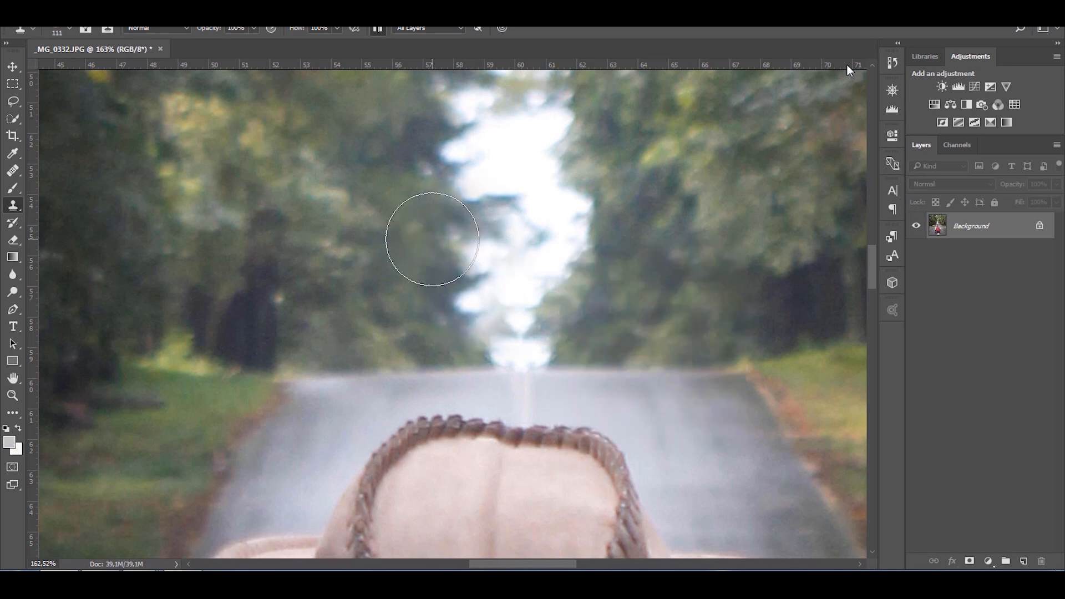
Copy the road area with the white line below the man using the Polygonal Lasso, and rotate and reposition the copy.
{"action": "scroll", "coordinate": [585, 318], "scroll_direction": "down", "scroll_amount": 10}
{"action": "scroll", "coordinate": [488, 403], "scroll_direction": "down", "scroll_amount": 1}
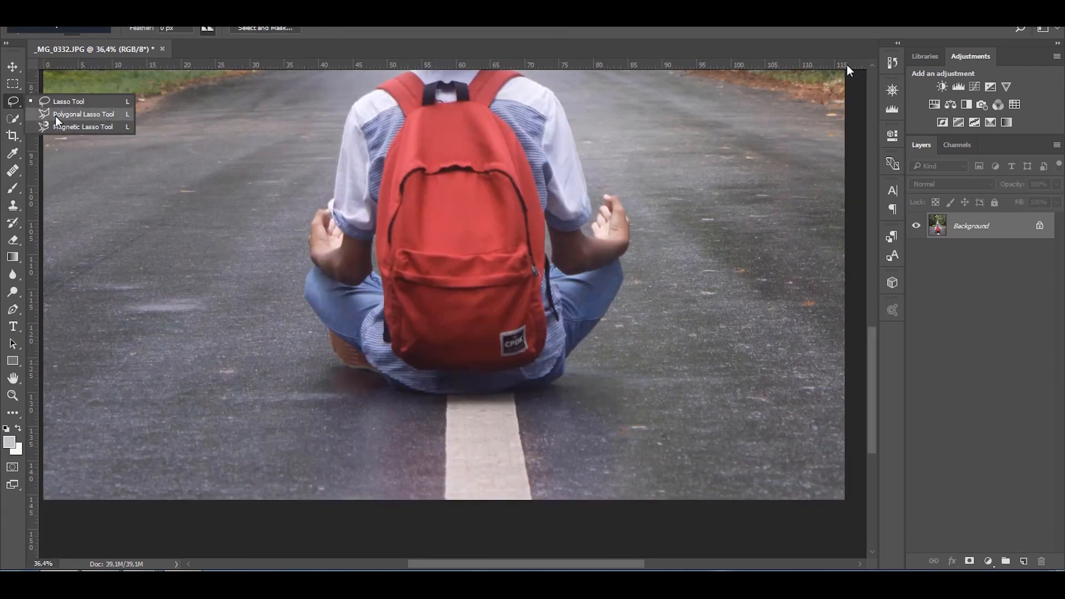
{"action": "left_click", "coordinate": [57, 115]}
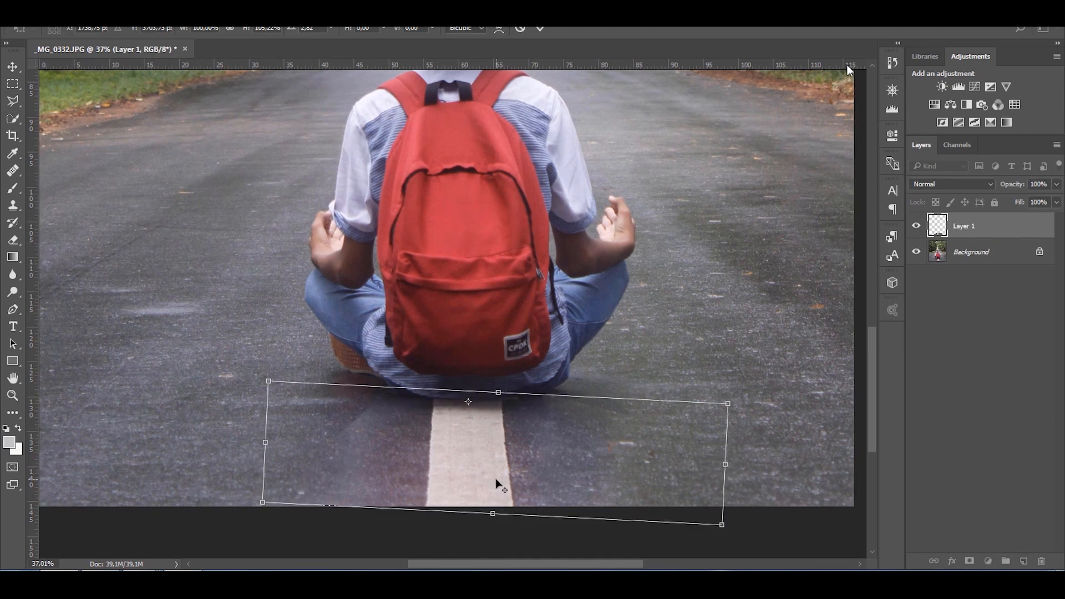
{"action": "left_click_drag", "start_coordinate": [499, 486], "coordinate": [498, 457]}
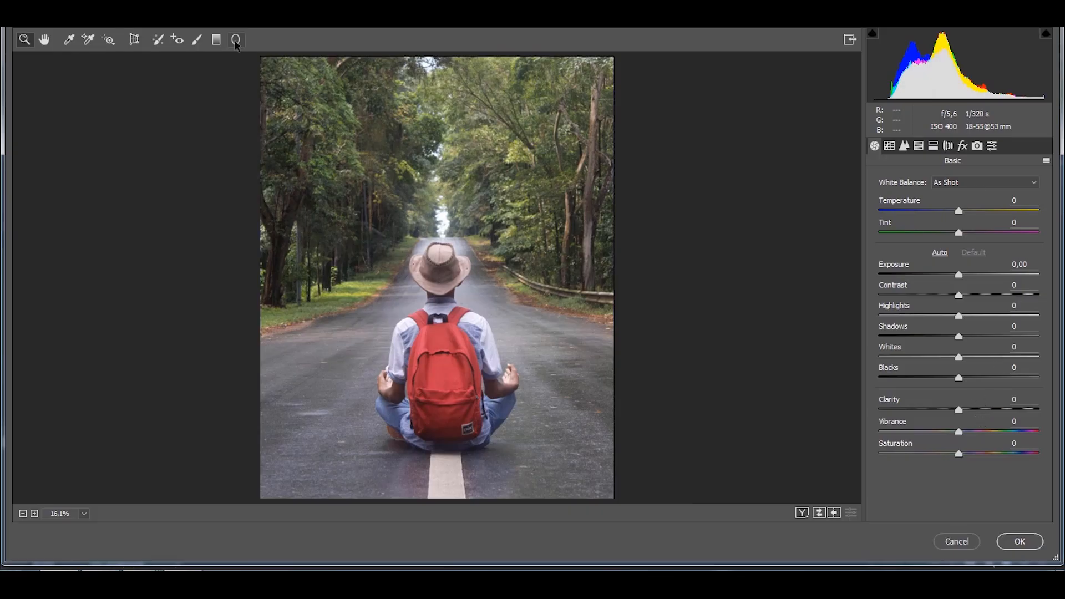
Darken the surroundings in Camera Raw with a radial filter centred on the man.
{"action": "left_click", "coordinate": [236, 40]}
{"action": "left_click_drag", "start_coordinate": [444, 325], "coordinate": [527, 450]}
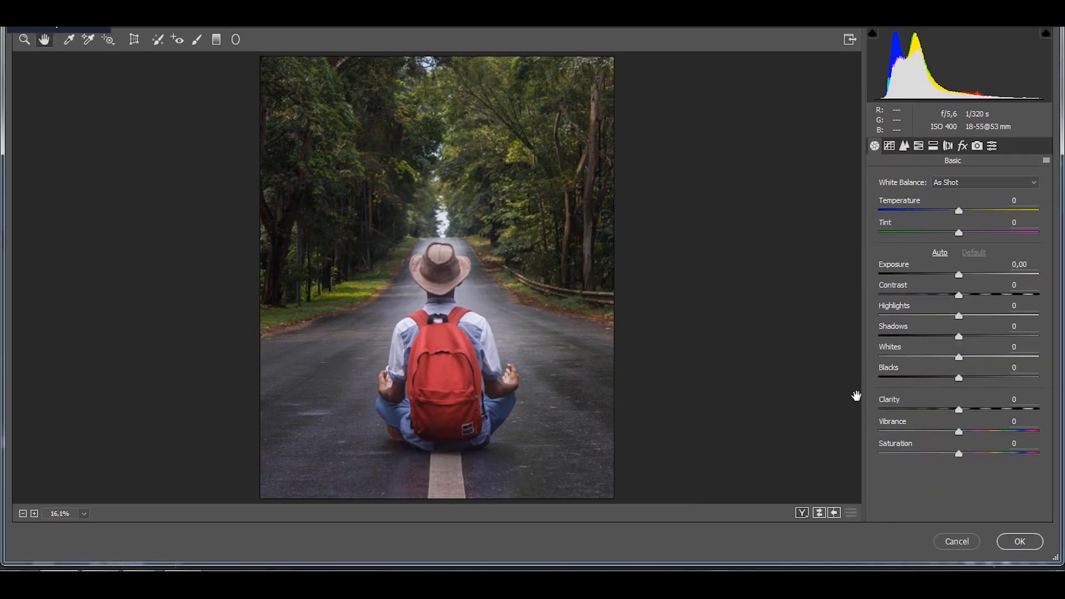
Set Clarity to +53, Vibrance to -33 and Blacks to +43, and lower Shadows and Highlights.
{"action": "left_click_drag", "start_coordinate": [958, 410], "coordinate": [991, 410]}
{"action": "left_click_drag", "start_coordinate": [959, 377], "coordinate": [934, 358]}
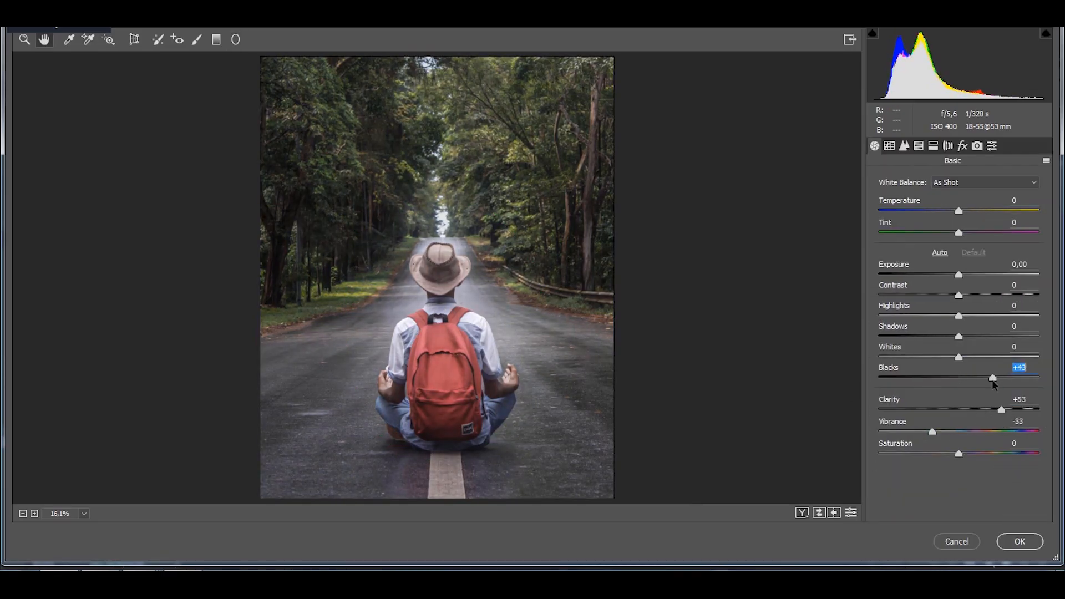
{"action": "left_click_drag", "start_coordinate": [959, 336], "coordinate": [906, 339]}
{"action": "left_click_drag", "start_coordinate": [959, 316], "coordinate": [913, 316]}
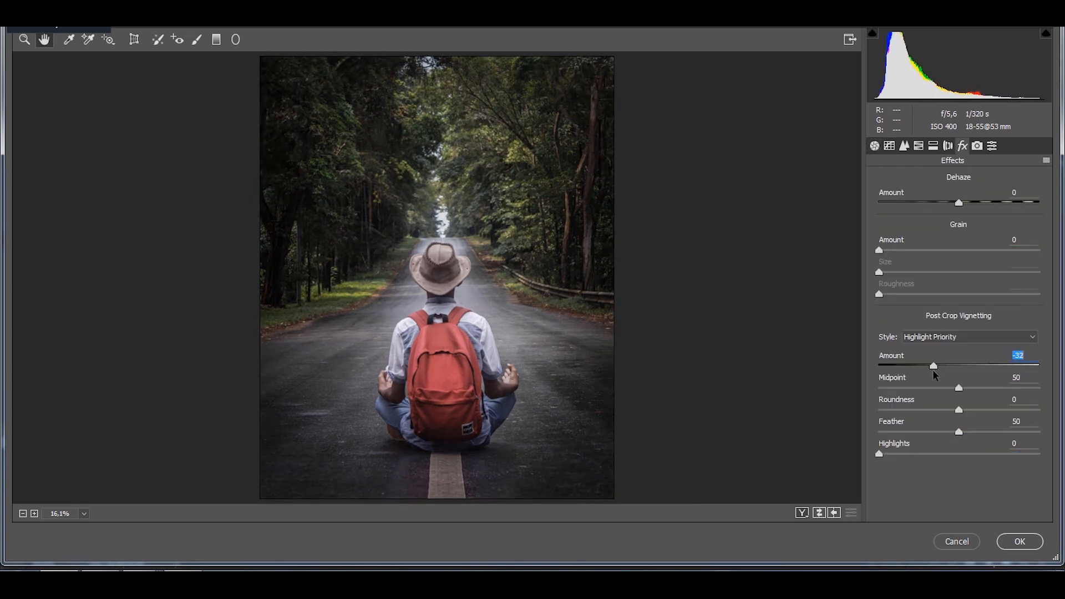
Set the post-crop vignette to Amount -32, Midpoint 42, Roundness +15, Feather 64 and Dehaze to -2, and open the tone curve settings.
{"action": "left_click_drag", "start_coordinate": [959, 388], "coordinate": [947, 389]}
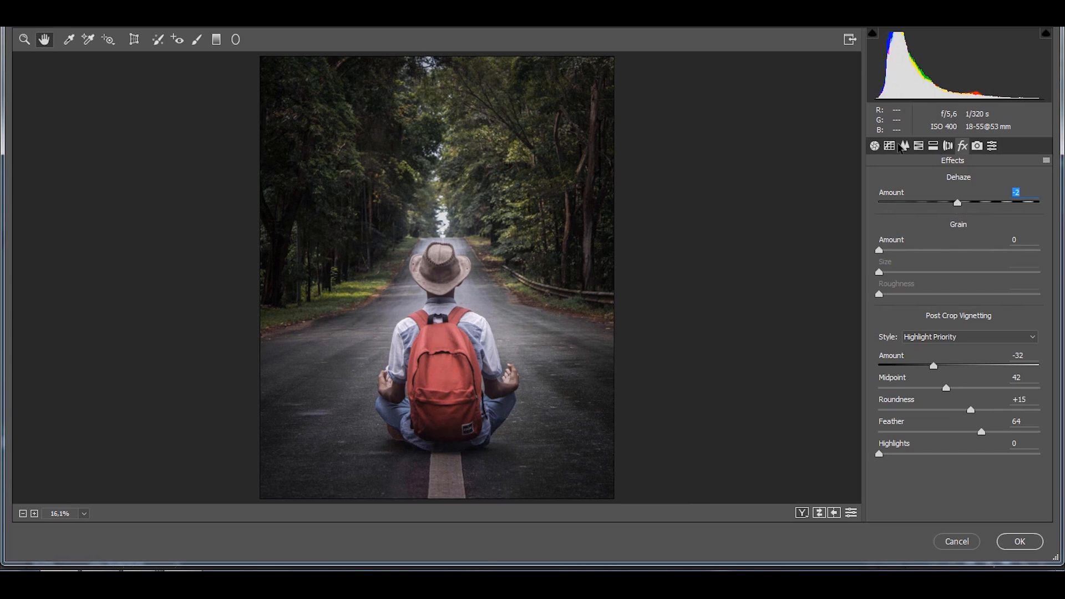
{"action": "left_click", "coordinate": [904, 147]}
{"action": "left_click", "coordinate": [893, 147]}
{"action": "left_click", "coordinate": [906, 148]}
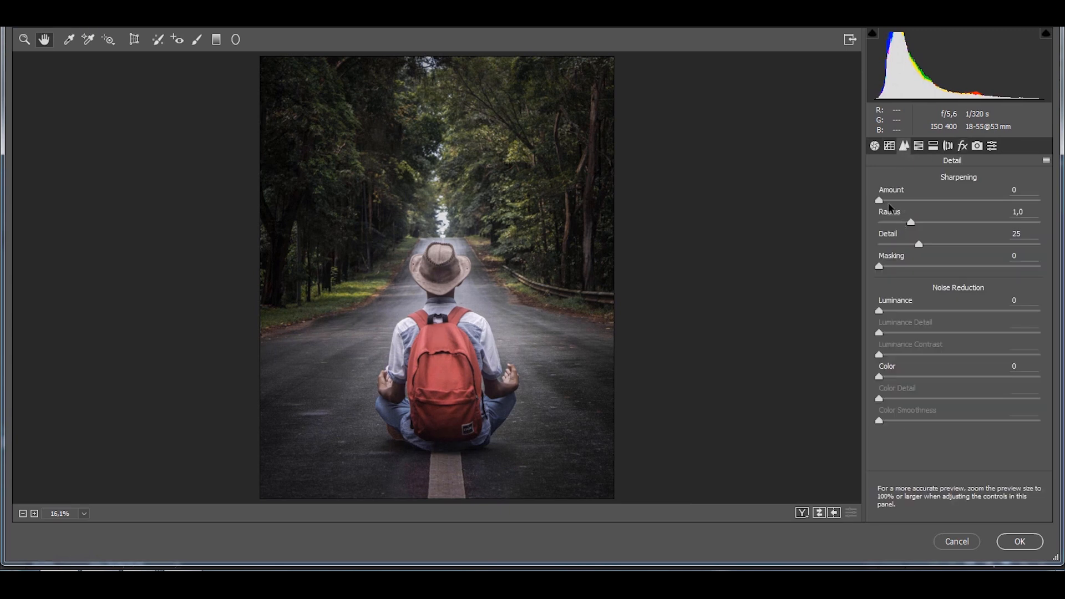
{"action": "left_click", "coordinate": [889, 146]}
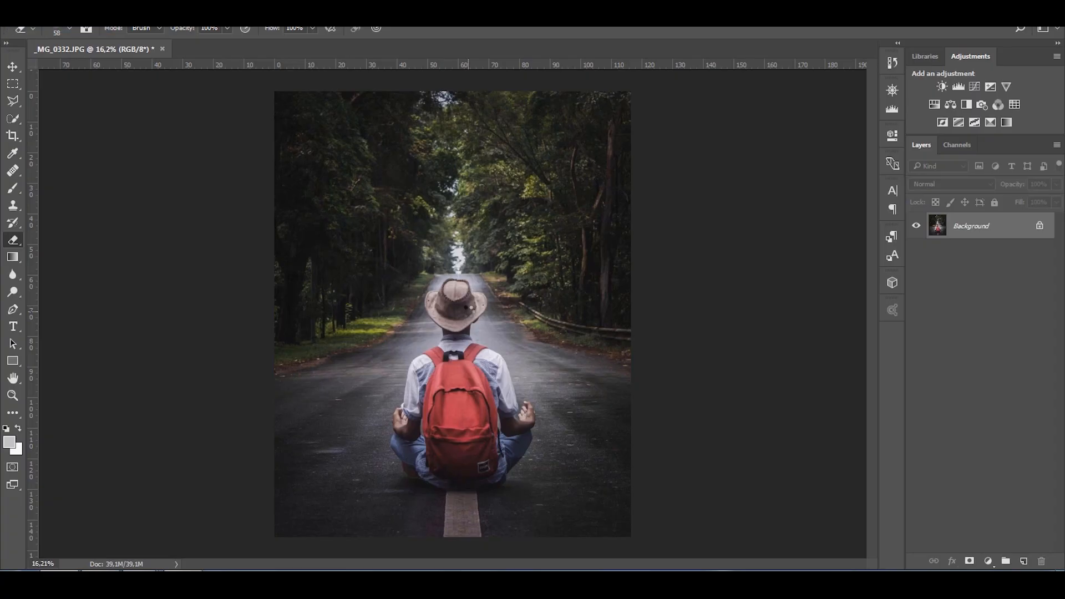
Brighten the hat with the Dodge tool, using the Midtones range, 30% exposure and a brush enlarged to 139 px.
{"action": "scroll", "coordinate": [467, 307], "scroll_direction": "up", "scroll_amount": 5}
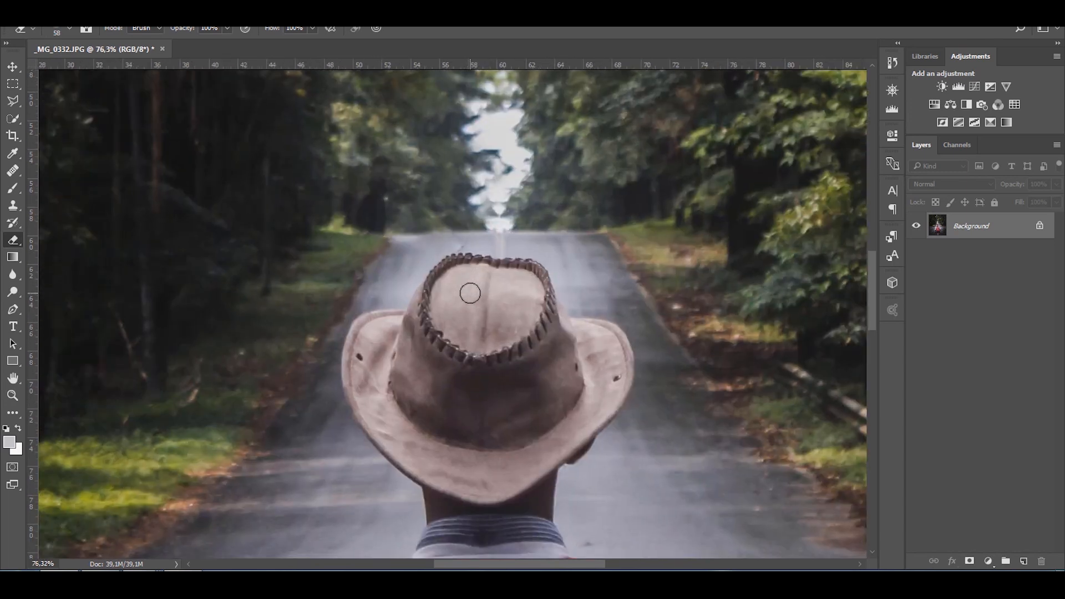
{"action": "scroll", "coordinate": [470, 293], "scroll_direction": "down", "scroll_amount": 5}
{"action": "key", "text": "o"}
{"action": "scroll", "coordinate": [471, 294], "scroll_direction": "up", "scroll_amount": 2}
{"action": "right_click", "coordinate": [530, 298]}
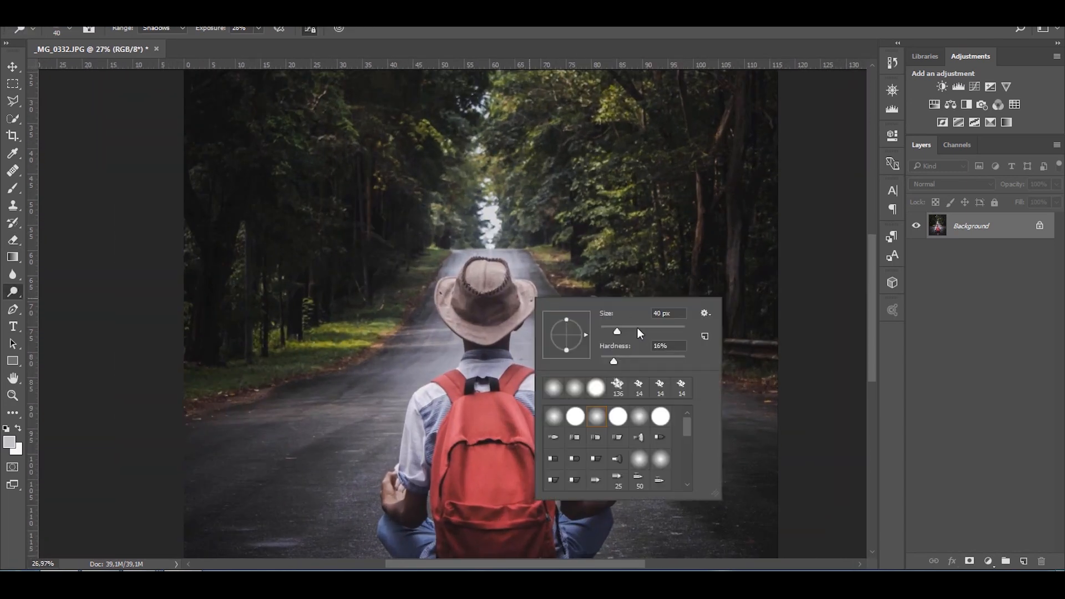
{"action": "key", "text": "Escape"}
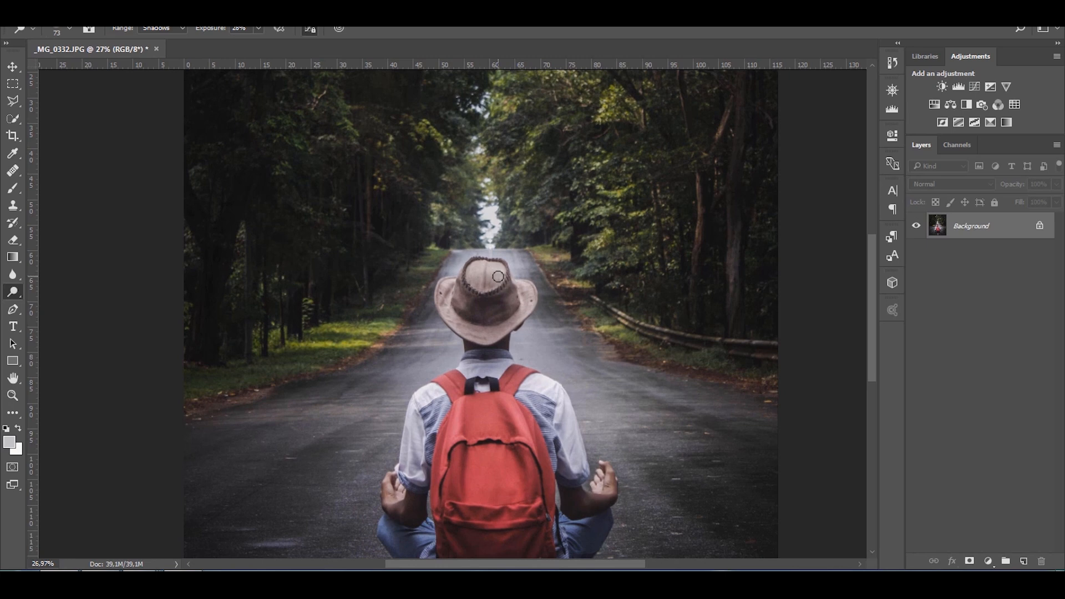
{"action": "scroll", "coordinate": [487, 271], "scroll_direction": "up", "scroll_amount": 6}
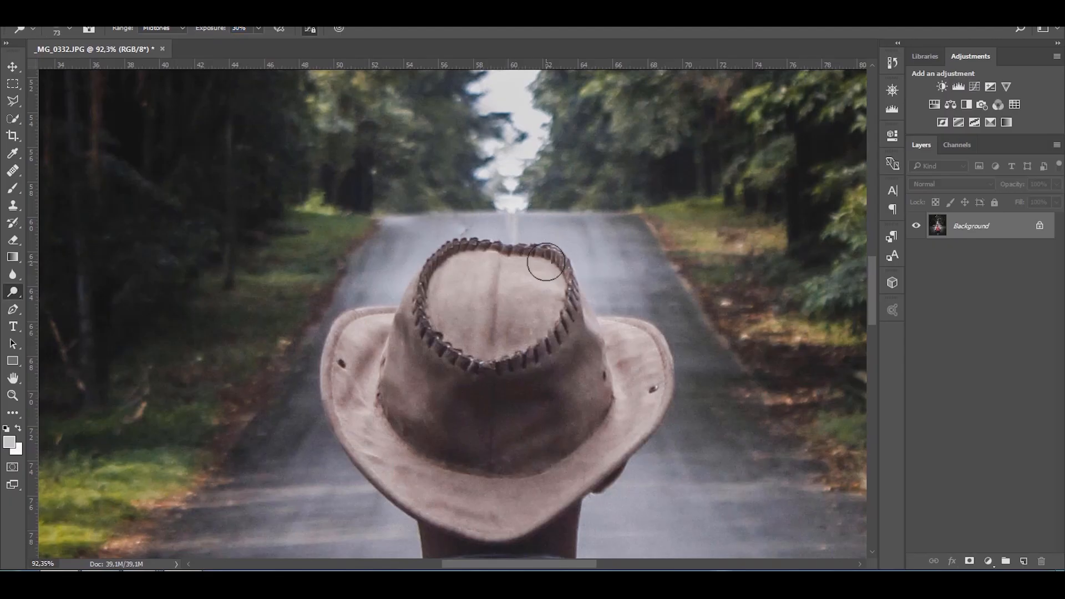
{"action": "right_click", "coordinate": [546, 262]}
{"action": "key", "text": "Return"}
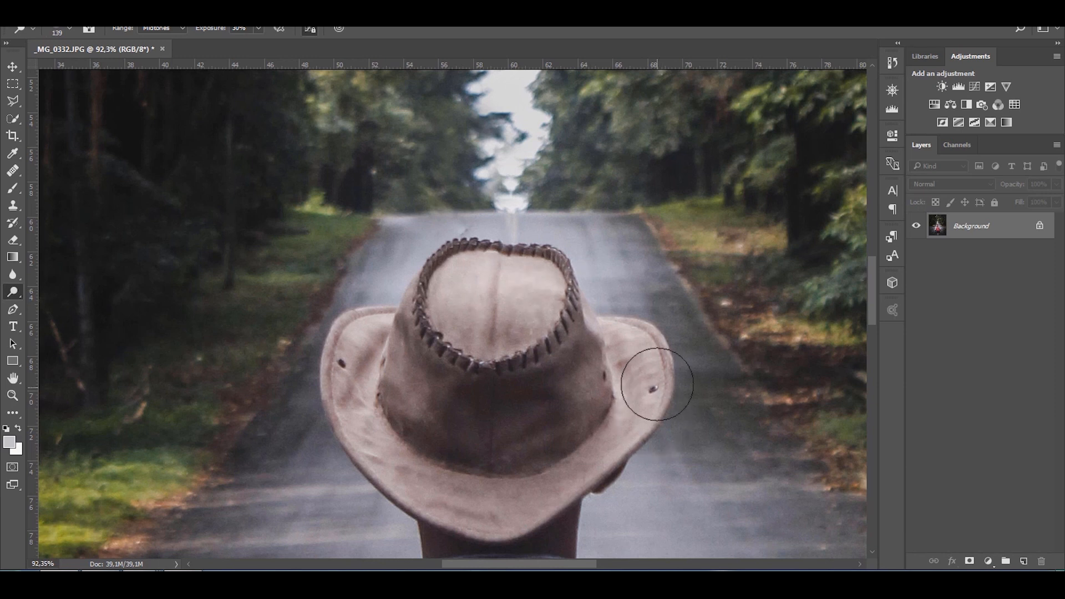
Dodge the midtones of the backpack, trees and road at 30% exposure with brushes sized to each area.
{"action": "scroll", "coordinate": [409, 276], "scroll_direction": "down", "scroll_amount": 10}
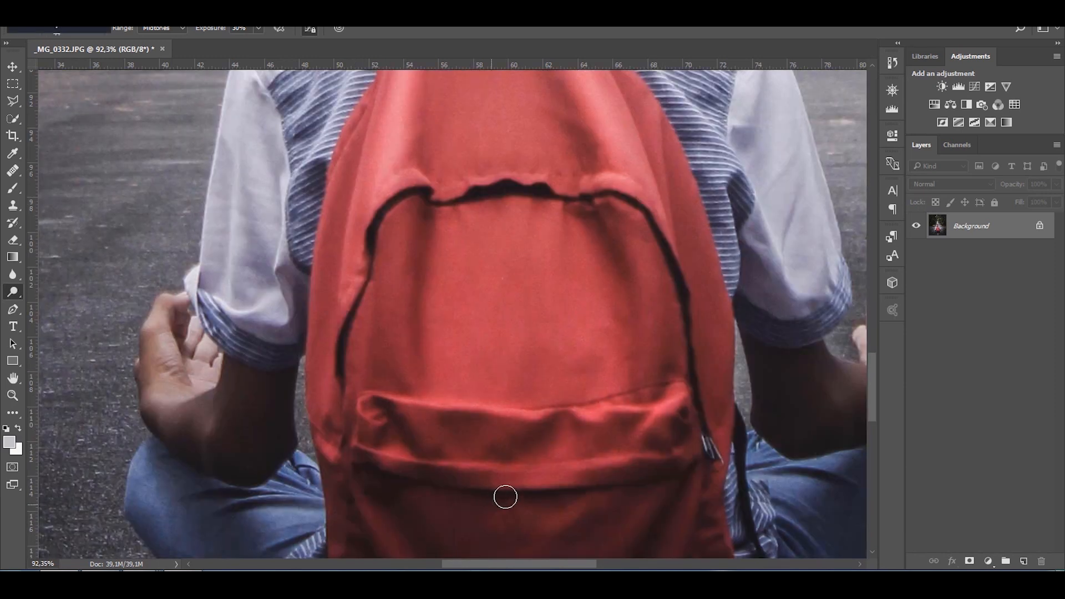
{"action": "scroll", "coordinate": [643, 345], "scroll_direction": "down", "scroll_amount": 5}
{"action": "scroll", "coordinate": [644, 345], "scroll_direction": "up", "scroll_amount": 4}
{"action": "scroll", "coordinate": [538, 251], "scroll_direction": "up", "scroll_amount": 5}
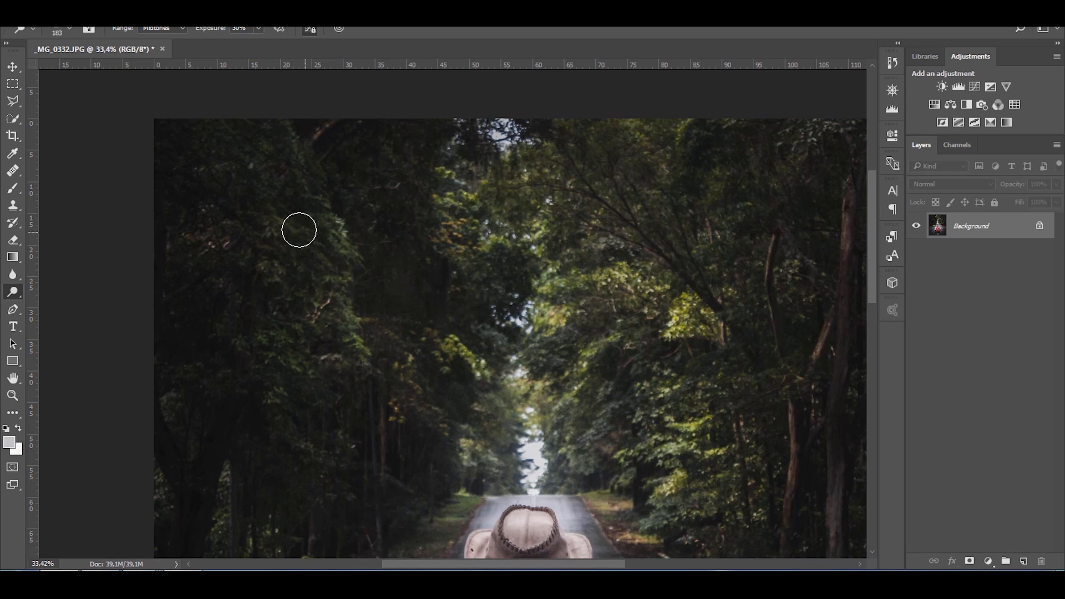
{"action": "scroll", "coordinate": [252, 300], "scroll_direction": "down", "scroll_amount": 2}
{"action": "scroll", "coordinate": [632, 485], "scroll_direction": "down", "scroll_amount": 4}
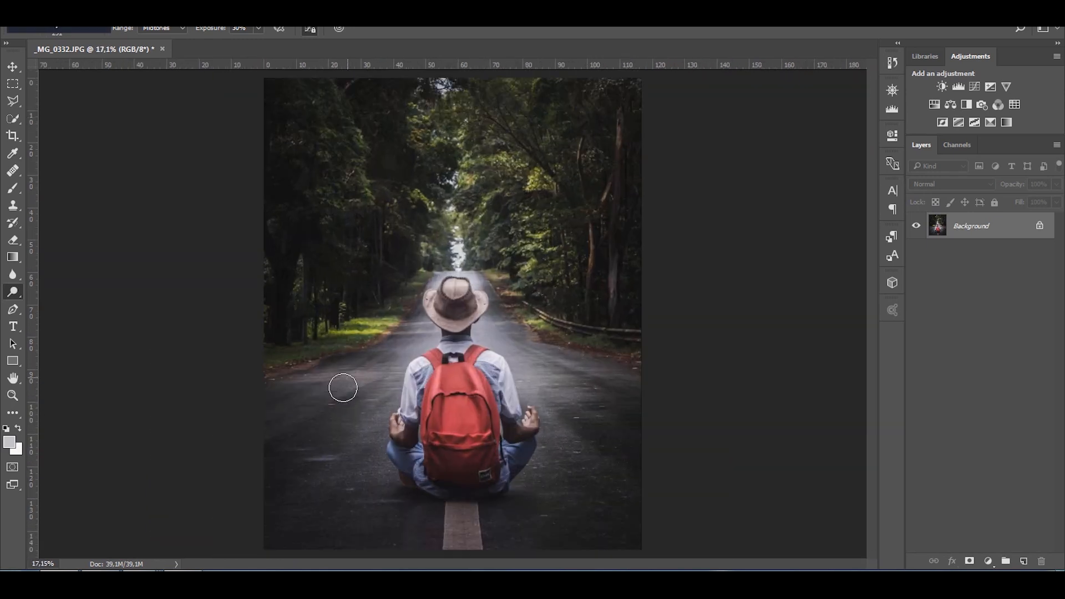
{"action": "scroll", "coordinate": [396, 362], "scroll_direction": "up", "scroll_amount": 3}
{"action": "scroll", "coordinate": [428, 249], "scroll_direction": "down", "scroll_amount": 4}
Darken the road and surroundings around the man with the Burn tool on Midtones at 13% exposure.
{"action": "right_click", "coordinate": [471, 281]}
{"action": "left_click_drag", "start_coordinate": [215, 33], "coordinate": [210, 33]}
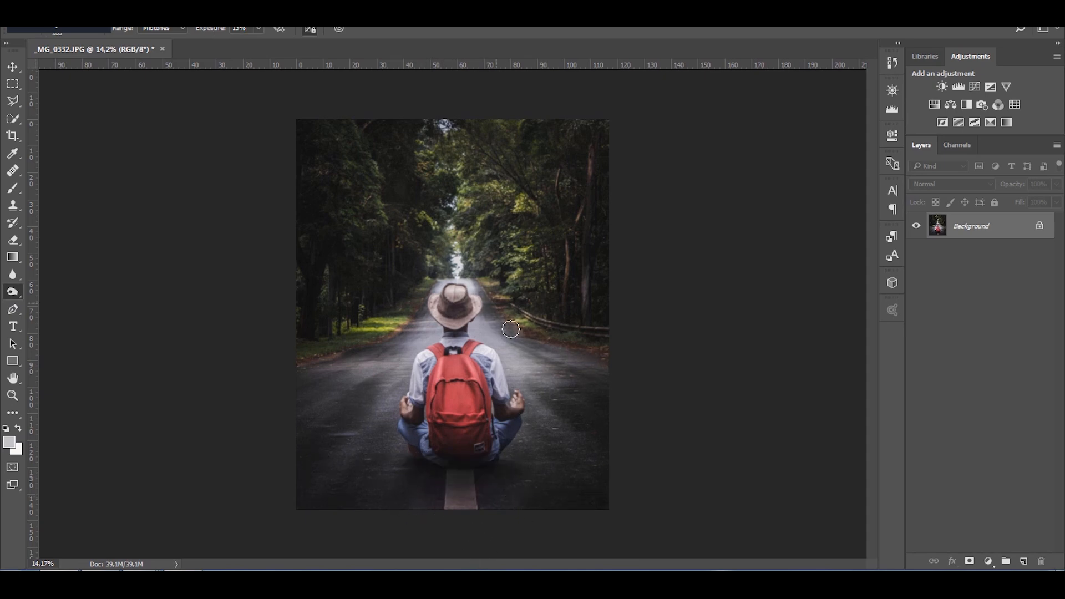
{"action": "scroll", "coordinate": [449, 333], "scroll_direction": "up", "scroll_amount": 4}
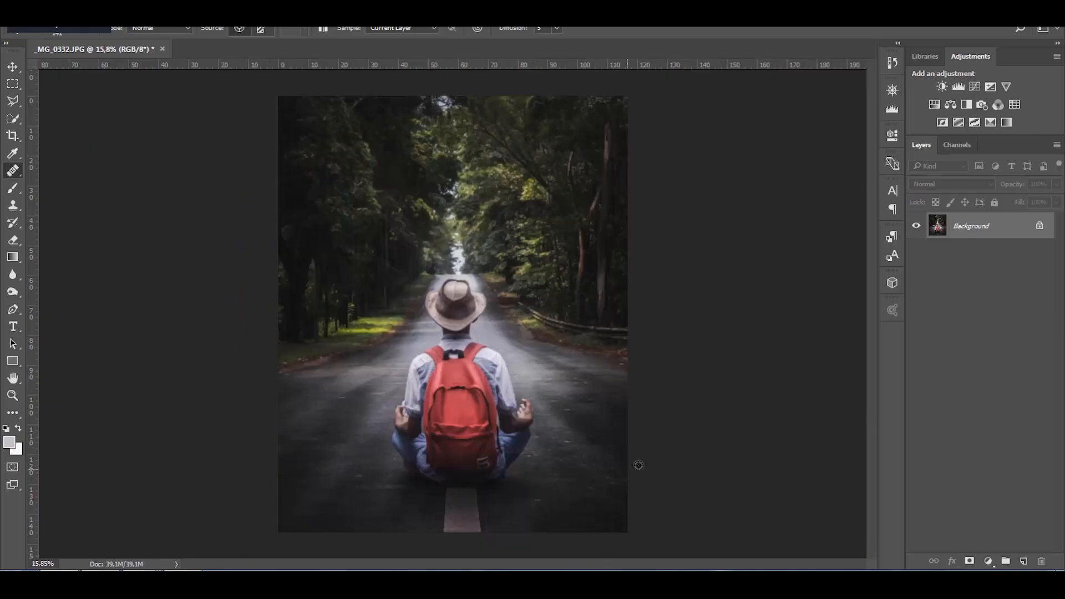
{"action": "scroll", "coordinate": [552, 469], "scroll_direction": "down", "scroll_amount": 1}
{"action": "scroll", "coordinate": [586, 479], "scroll_direction": "up", "scroll_amount": 1}
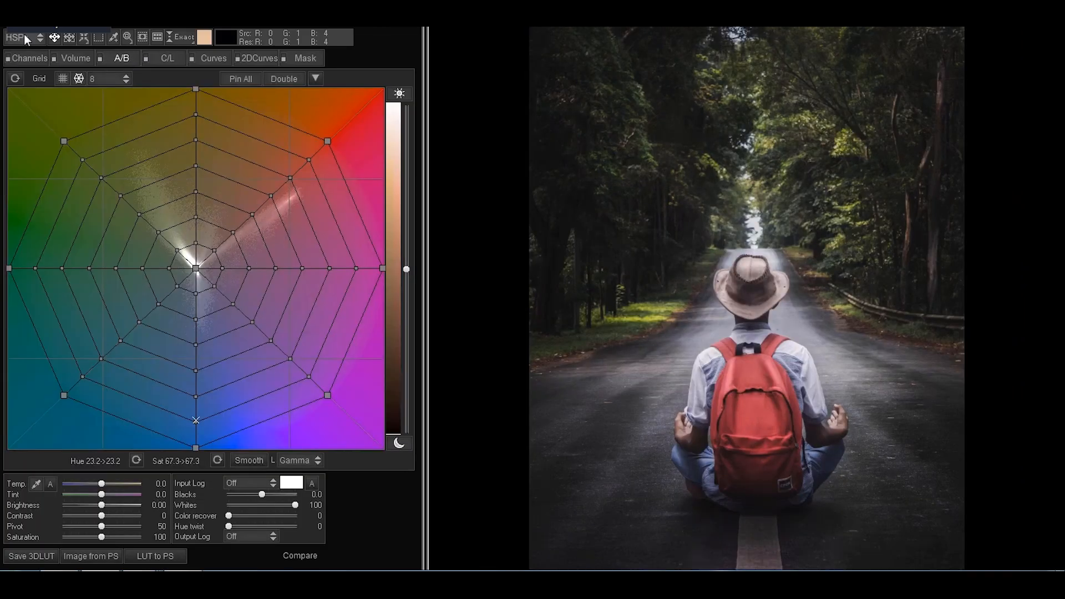
Switch to 3D LUT Creator, set the colour model to LABn and shift the foliage greens toward golden yellow on the A/B grids.
{"action": "left_click", "coordinate": [24, 37]}
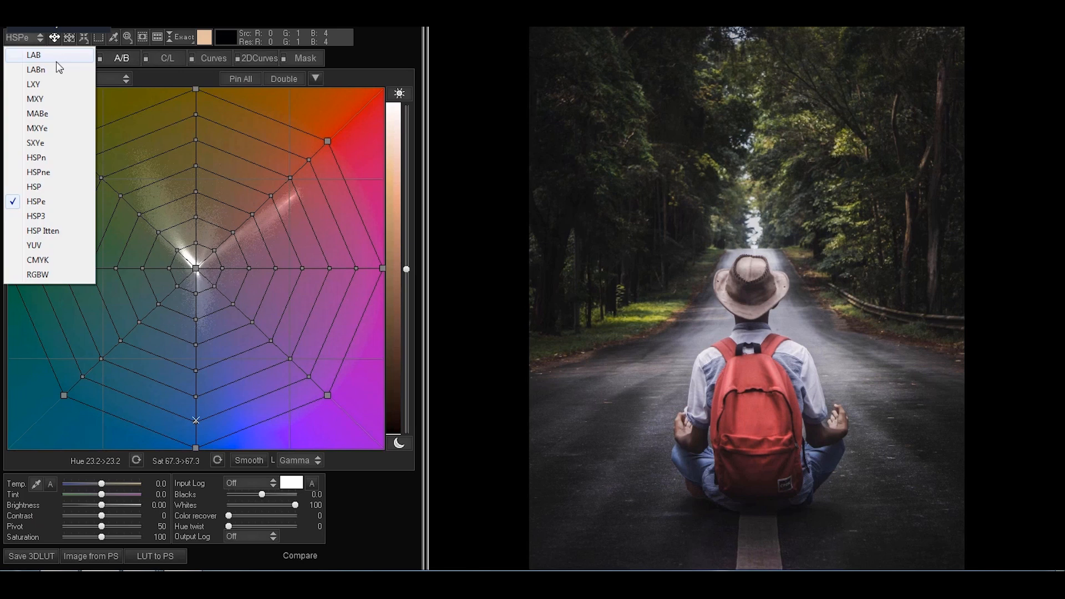
{"action": "left_click", "coordinate": [60, 67]}
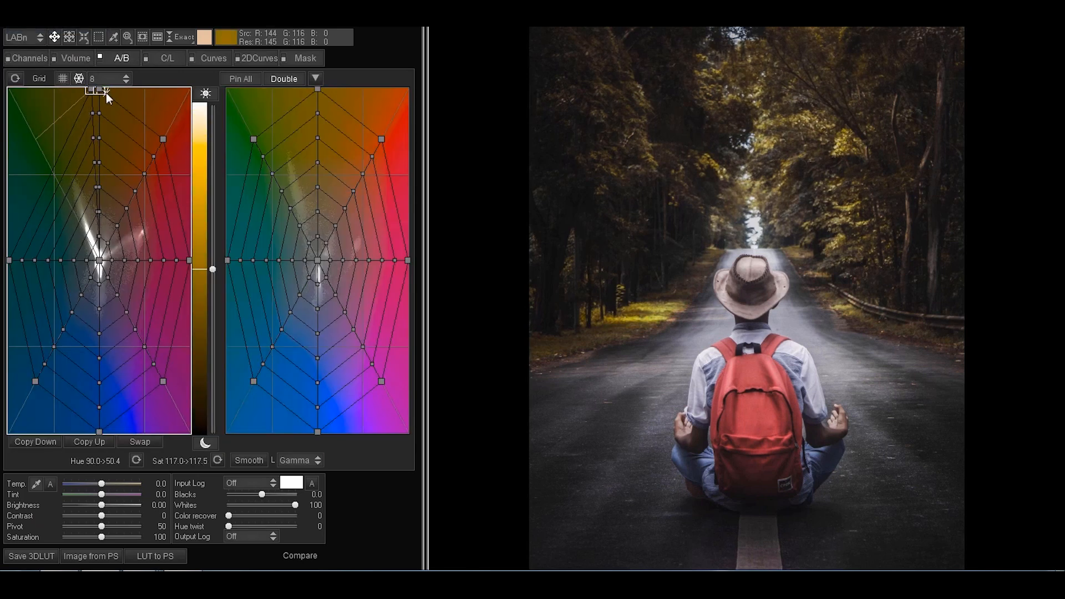
{"action": "left_click_drag", "start_coordinate": [253, 139], "coordinate": [325, 151]}
{"action": "left_click_drag", "start_coordinate": [317, 89], "coordinate": [335, 151]}
{"action": "left_click_drag", "start_coordinate": [98, 90], "coordinate": [86, 161]}
Adjust the red and magenta points on both A/B grids and shift the neutral centre slightly toward cyan.
{"action": "left_click_drag", "start_coordinate": [163, 139], "coordinate": [164, 153]}
{"action": "left_click_drag", "start_coordinate": [189, 261], "coordinate": [184, 246]}
{"action": "left_click_drag", "start_coordinate": [124, 260], "coordinate": [134, 258]}
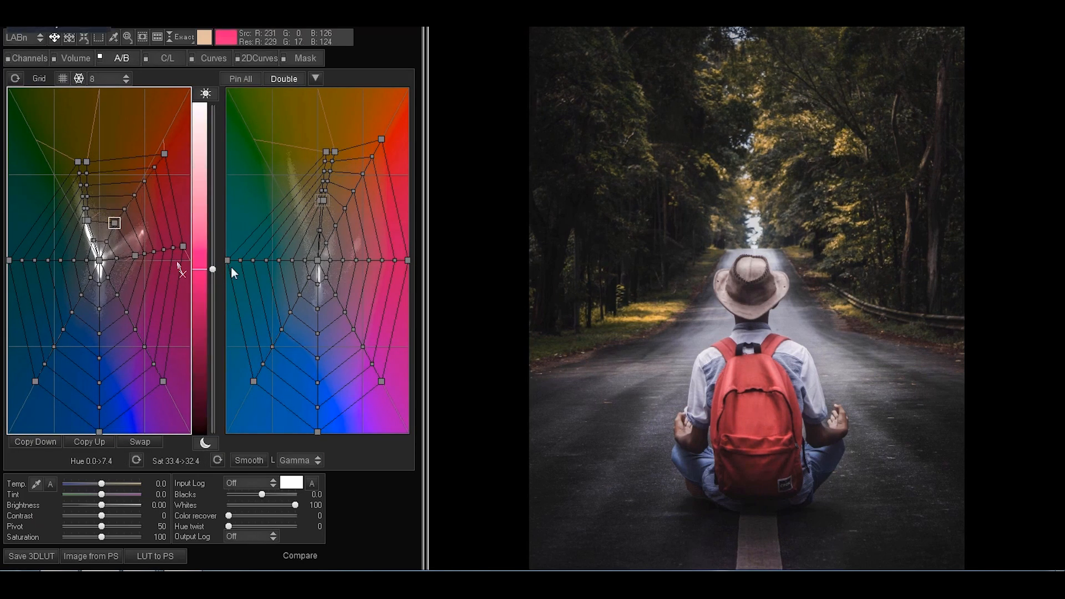
{"action": "left_click_drag", "start_coordinate": [408, 259], "coordinate": [353, 253]}
{"action": "left_click_drag", "start_coordinate": [336, 226], "coordinate": [345, 206]}
{"action": "left_click_drag", "start_coordinate": [99, 260], "coordinate": [95, 269]}
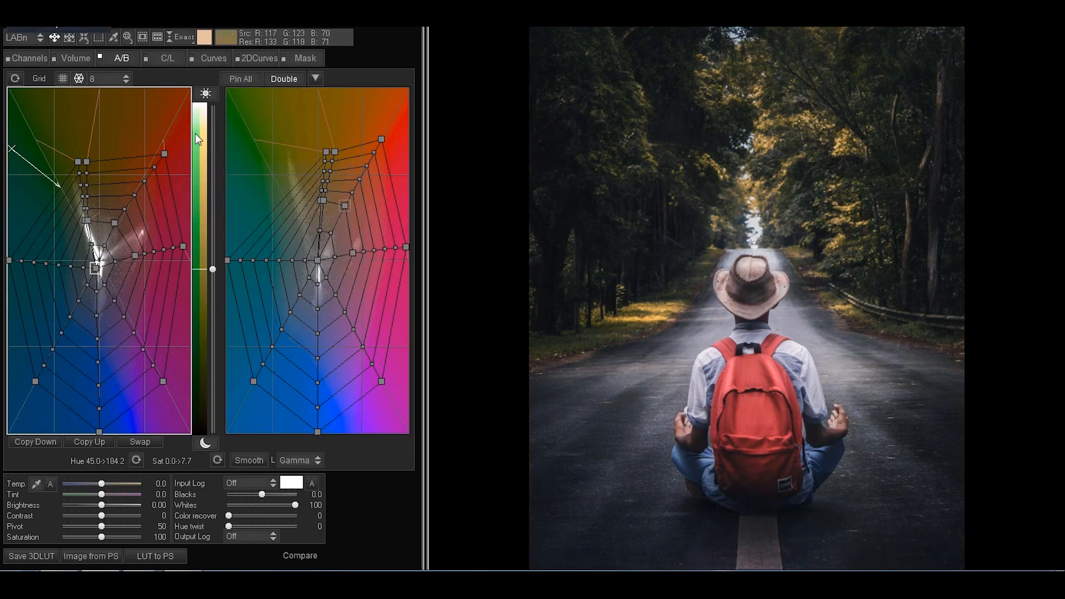
Shift a point on the C/L colour grid and fine-tune a highlight and a shadow point on the curves.
{"action": "left_click", "coordinate": [168, 57]}
{"action": "left_click_drag", "start_coordinate": [132, 202], "coordinate": [156, 178]}
{"action": "left_click", "coordinate": [213, 58]}
{"action": "left_click_drag", "start_coordinate": [279, 158], "coordinate": [279, 145]}
{"action": "left_click_drag", "start_coordinate": [142, 220], "coordinate": [142, 225]}
Refine the C/L grid, set the temperature to 4.4 and move the outer red point on the A/B grid toward orange.
{"action": "left_click", "coordinate": [168, 58]}
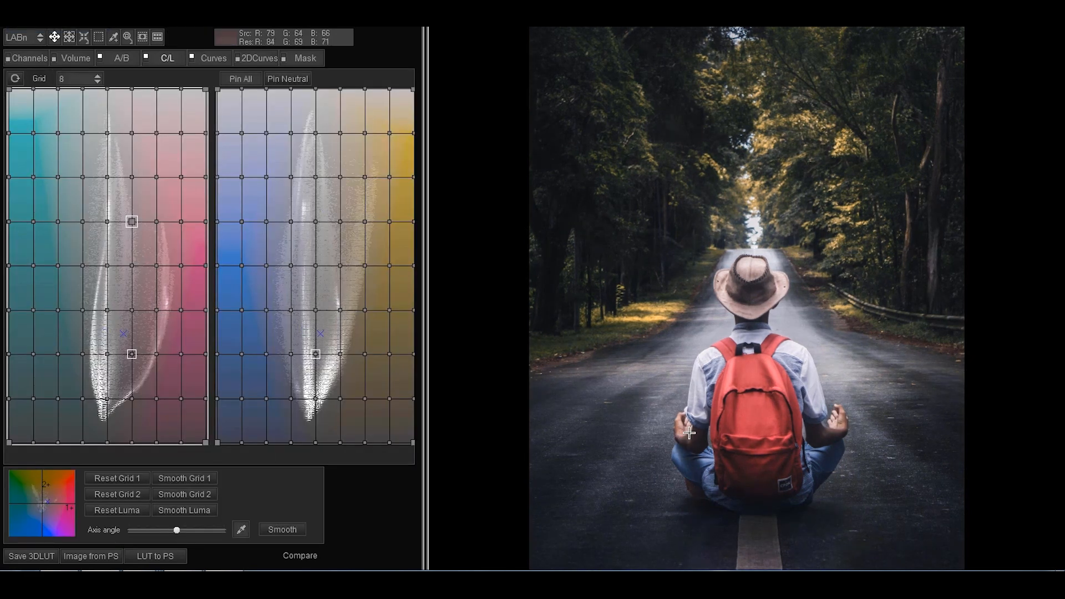
{"action": "left_click", "coordinate": [122, 58]}
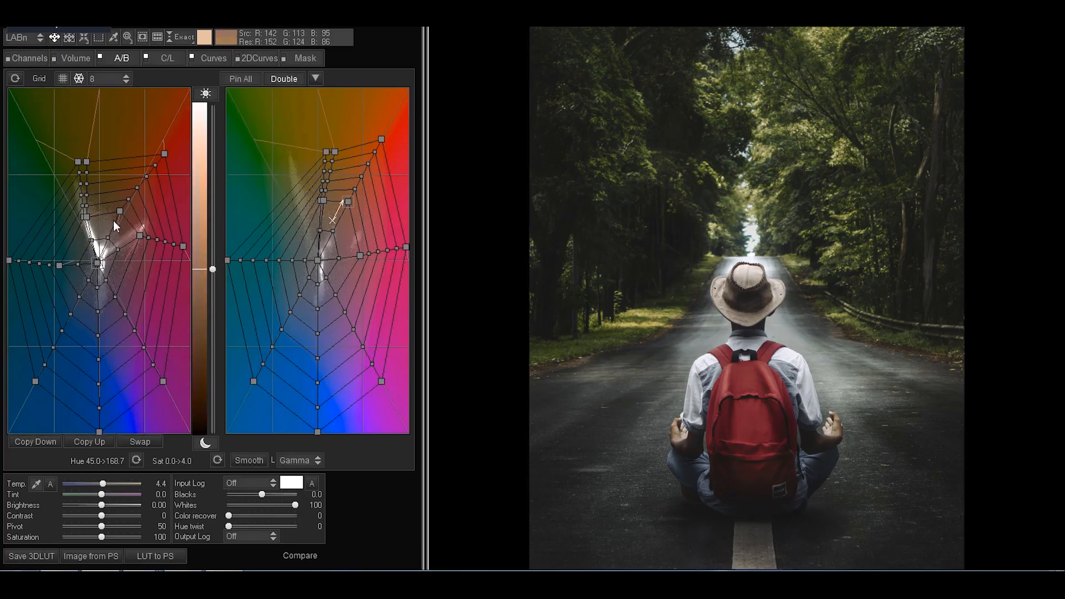
{"action": "left_click_drag", "start_coordinate": [164, 154], "coordinate": [161, 131]}
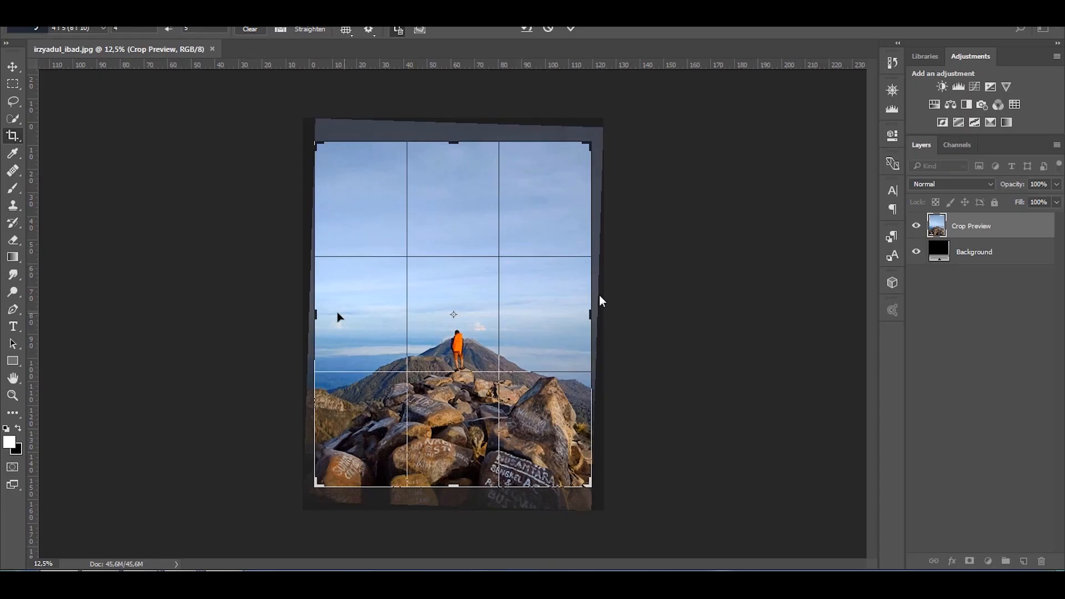
Switch to Photoshop, and straighten and crop the mountain photo to the 4 : 5 (8 : 10) ratio.
{"action": "left_click_drag", "start_coordinate": [656, 348], "coordinate": [658, 355]}
{"action": "left_click_drag", "start_coordinate": [633, 396], "coordinate": [631, 398]}
{"action": "key", "text": "Return"}
{"action": "key", "text": "ctrl+0"}
{"action": "scroll", "coordinate": [548, 425], "scroll_direction": "down", "scroll_amount": 3}
{"action": "key", "text": "ctrl+0"}
{"action": "scroll", "coordinate": [556, 433], "scroll_direction": "down", "scroll_amount": 1}
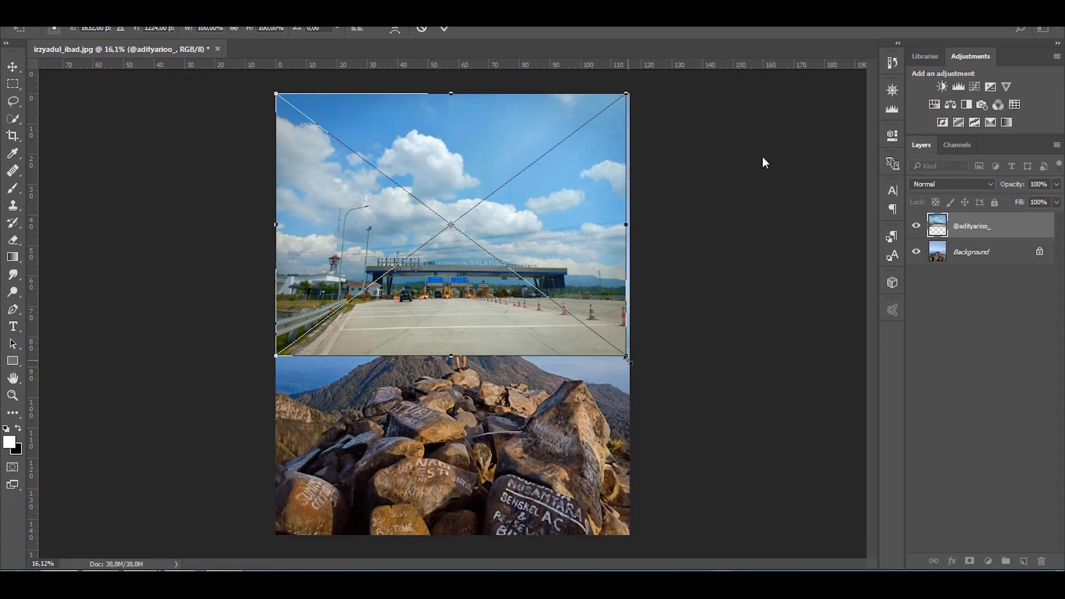
Scale the placed cloudy sky photo to fill the canvas width and blend it into the mountain photo with a gradient mask.
{"action": "left_click_drag", "start_coordinate": [629, 360], "coordinate": [633, 364]}
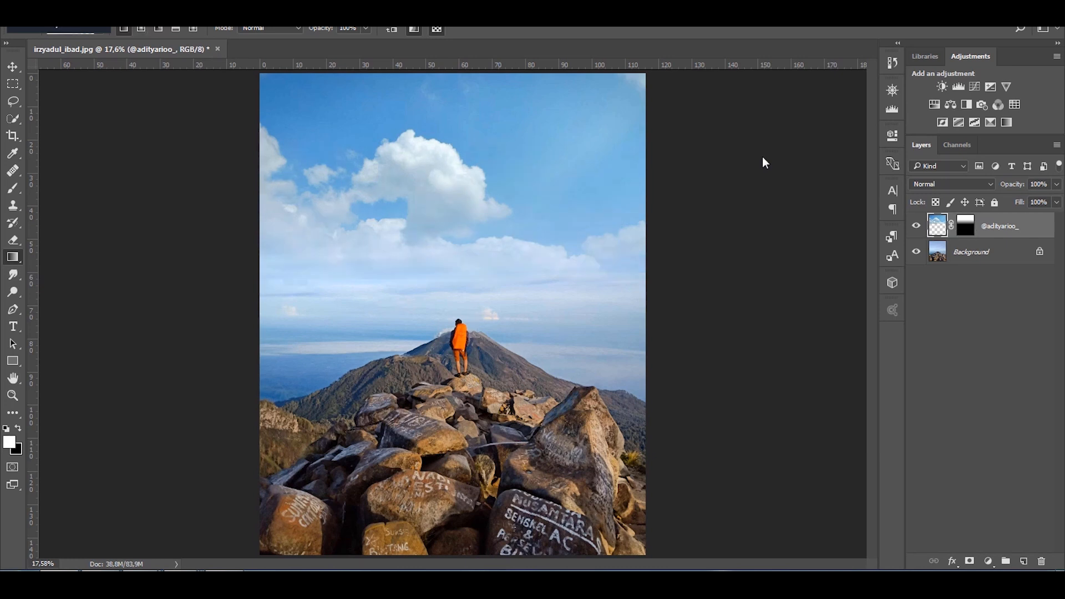
Open Hue/Saturation for the sky layer, set the Cyans hue to +3 and slightly raise the Blues hue and saturation.
{"action": "left_click", "coordinate": [82, 9]}
{"action": "mouse_move", "coordinate": [97, 38]}
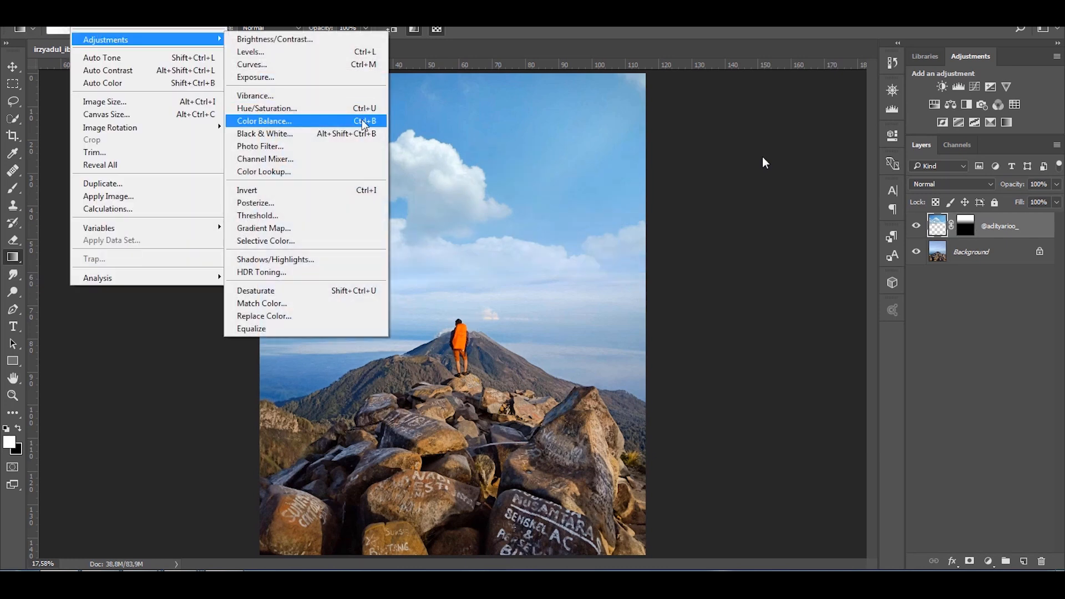
{"action": "left_click", "coordinate": [344, 108]}
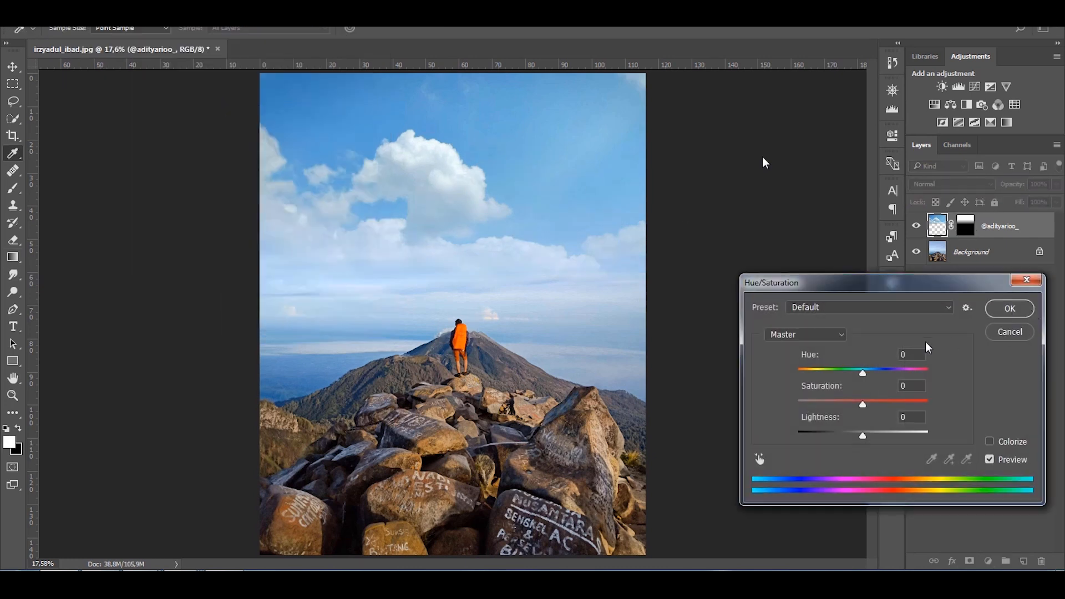
{"action": "left_click", "coordinate": [806, 334]}
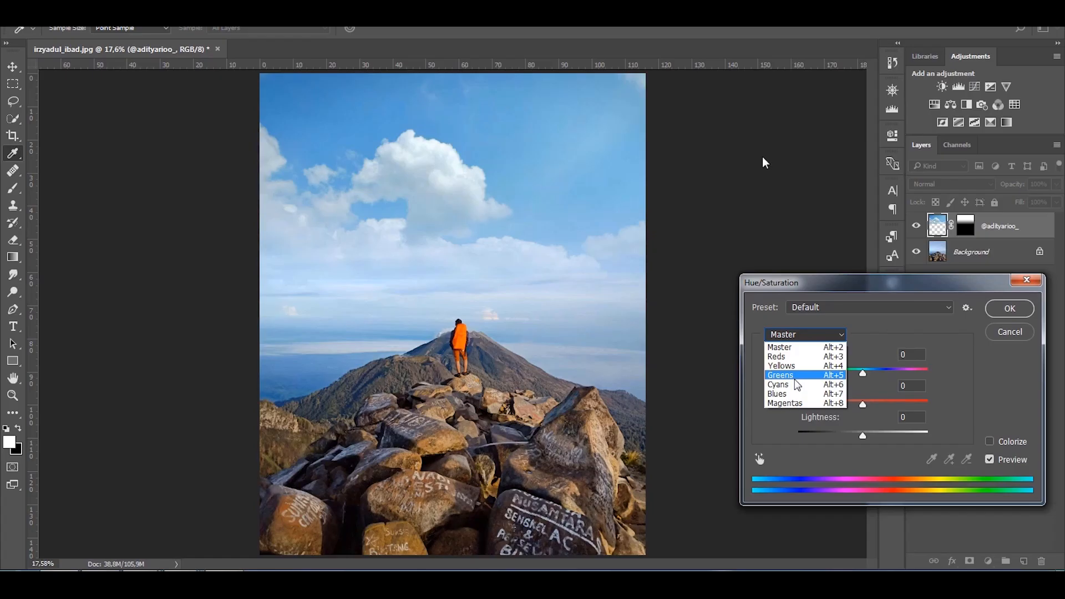
{"action": "left_click", "coordinate": [797, 384]}
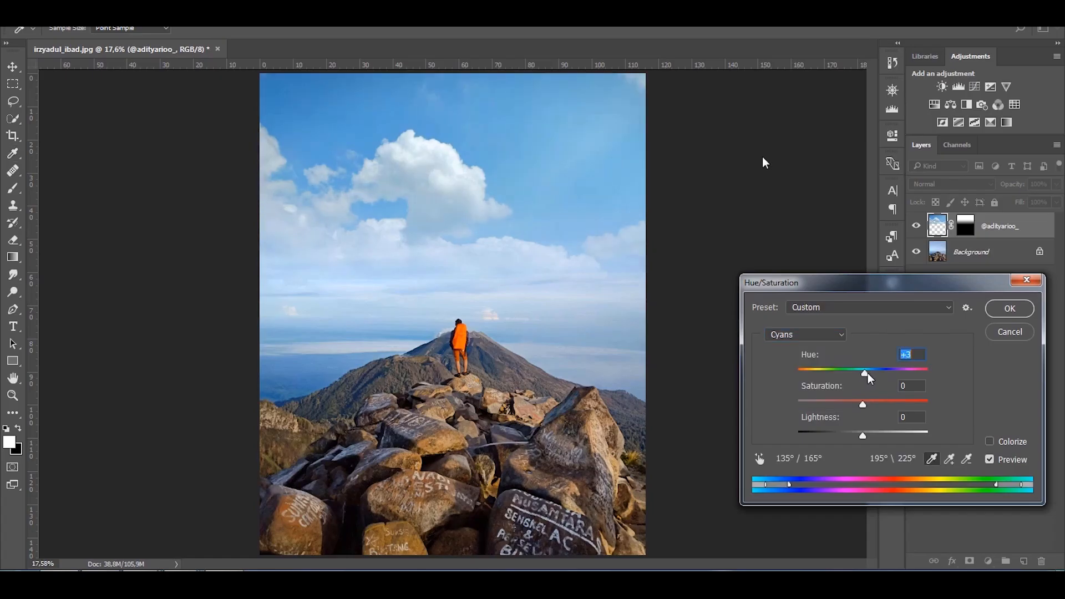
{"action": "left_click", "coordinate": [805, 335]}
{"action": "left_click", "coordinate": [797, 394]}
{"action": "left_click_drag", "start_coordinate": [863, 373], "coordinate": [868, 374]}
{"action": "left_click_drag", "start_coordinate": [863, 405], "coordinate": [867, 405]}
Set the Cyans hue to -1 and saturation to +5, and apply the Hue/Saturation adjustment.
{"action": "left_click", "coordinate": [806, 335]}
{"action": "left_click", "coordinate": [793, 378]}
{"action": "left_click", "coordinate": [803, 333]}
{"action": "left_click", "coordinate": [797, 384]}
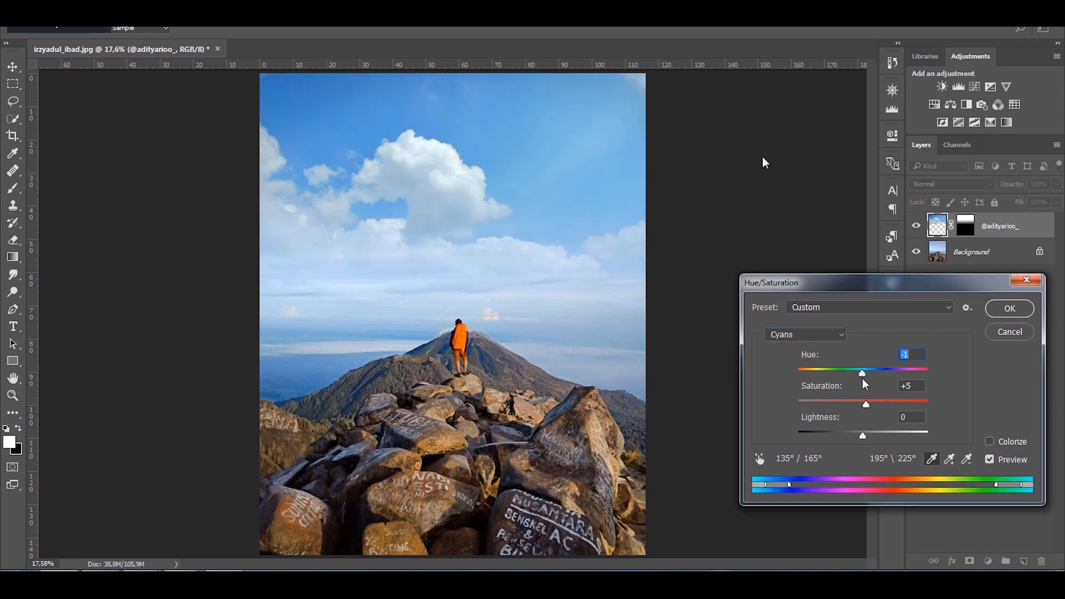
{"action": "left_click", "coordinate": [1023, 314]}
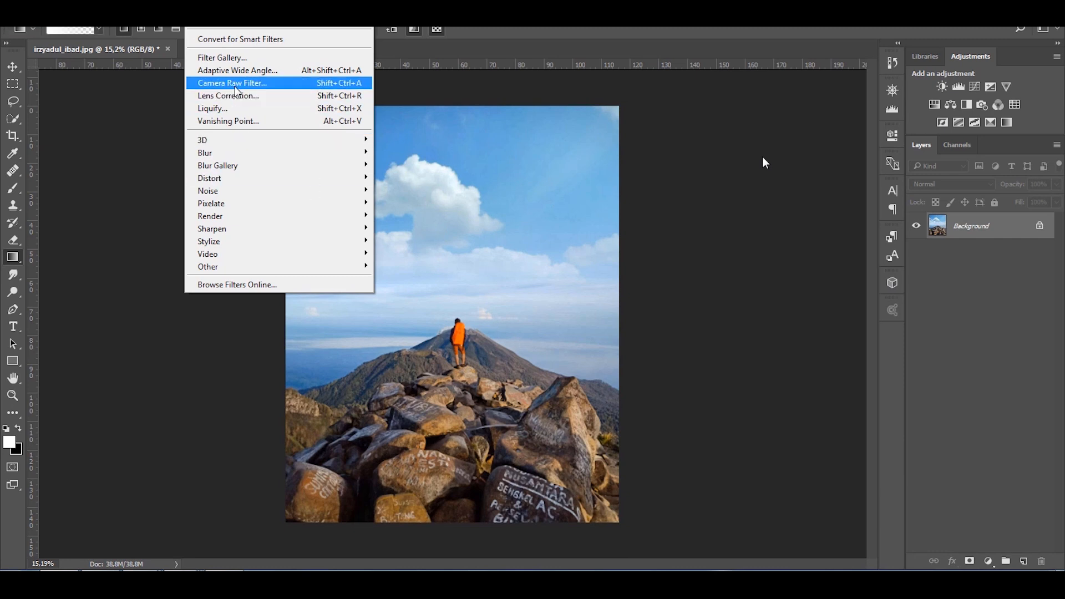
Duplicate the flattened Background layer and add a darkening Camera Raw radial filter around the hiker, with exposure -0,80 and contrast +52.
{"action": "left_click", "coordinate": [994, 225]}
{"action": "key", "text": "ctrl+j"}
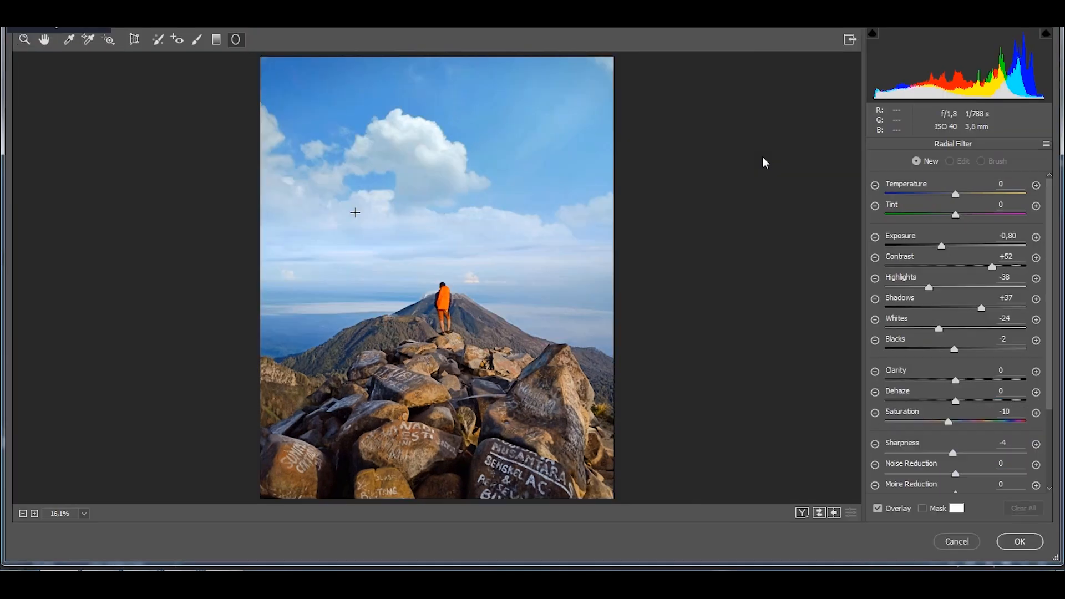
{"action": "left_click_drag", "start_coordinate": [445, 308], "coordinate": [461, 340]}
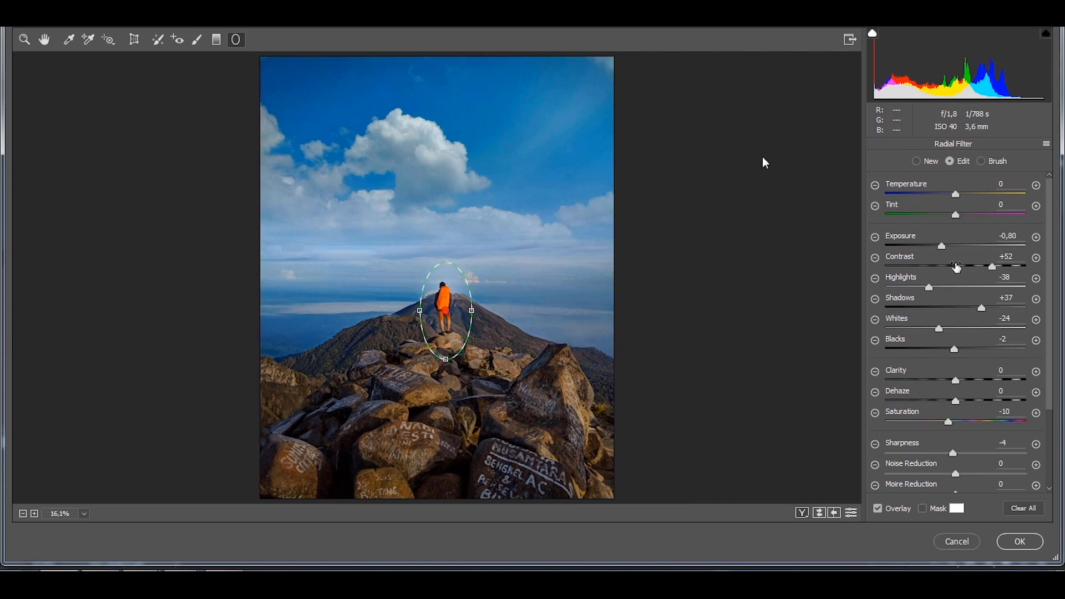
{"action": "key", "text": "h"}
Set exposure to +0,15, highlights +19, shadows +15, whites -25, blacks +37, clarity +44 and vibrance -53 in the Basic adjustments.
{"action": "left_click_drag", "start_coordinate": [975, 427], "coordinate": [921, 434]}
{"action": "left_click_drag", "start_coordinate": [919, 429], "coordinate": [915, 430]}
{"action": "left_click_drag", "start_coordinate": [959, 378], "coordinate": [989, 378]}
{"action": "left_click_drag", "start_coordinate": [959, 337], "coordinate": [939, 357]}
{"action": "left_click_drag", "start_coordinate": [903, 317], "coordinate": [977, 339]}
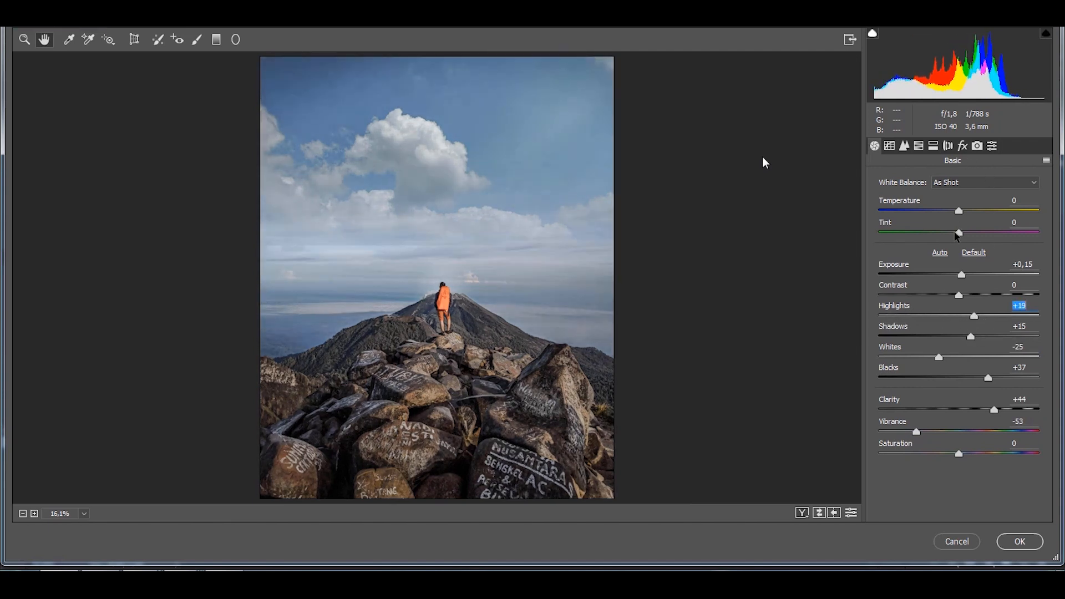
Raise the black point of the RGB tone curve to output 6 and apply the Camera Raw filter.
{"action": "left_click", "coordinate": [967, 149]}
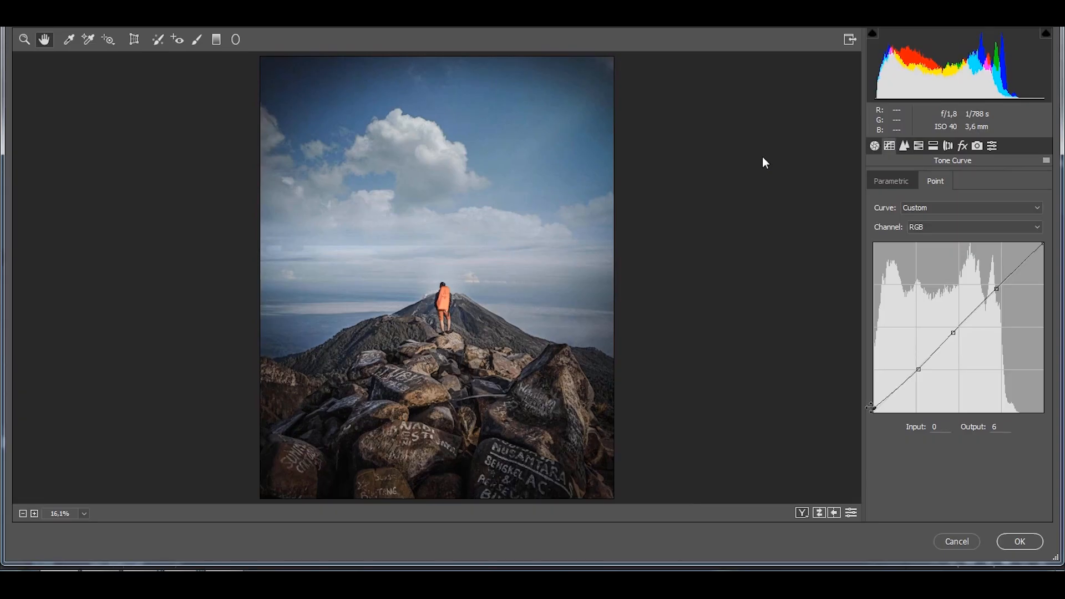
{"action": "left_click", "coordinate": [1022, 545]}
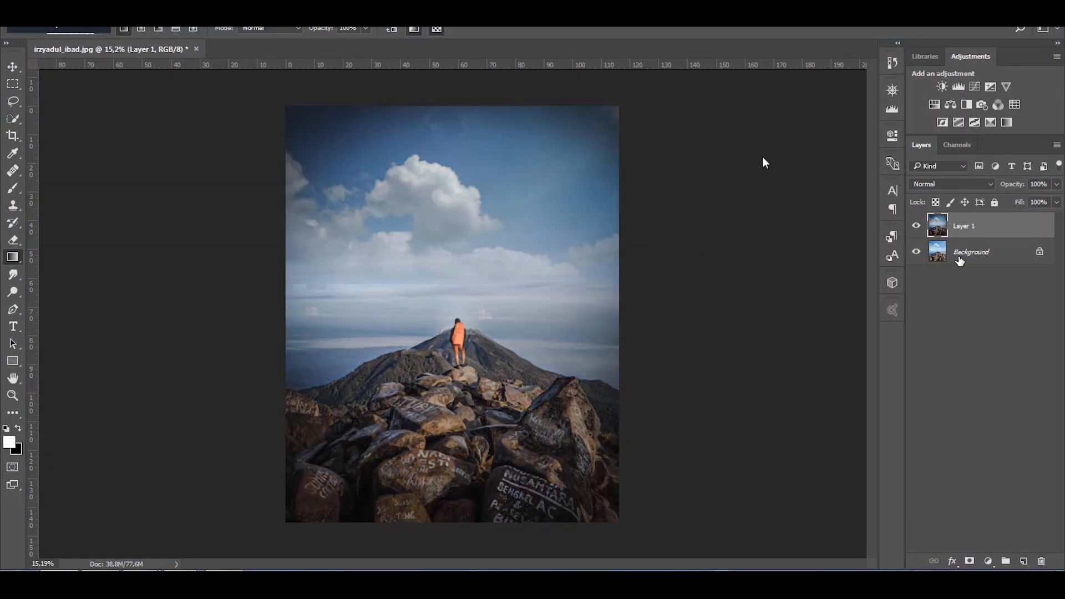
Add a layer mask to Layer 1 and fade out its upper sky with a vertical black gradient.
{"action": "left_click", "coordinate": [957, 249]}
{"action": "scroll", "coordinate": [512, 249], "scroll_direction": "down", "scroll_amount": 3}
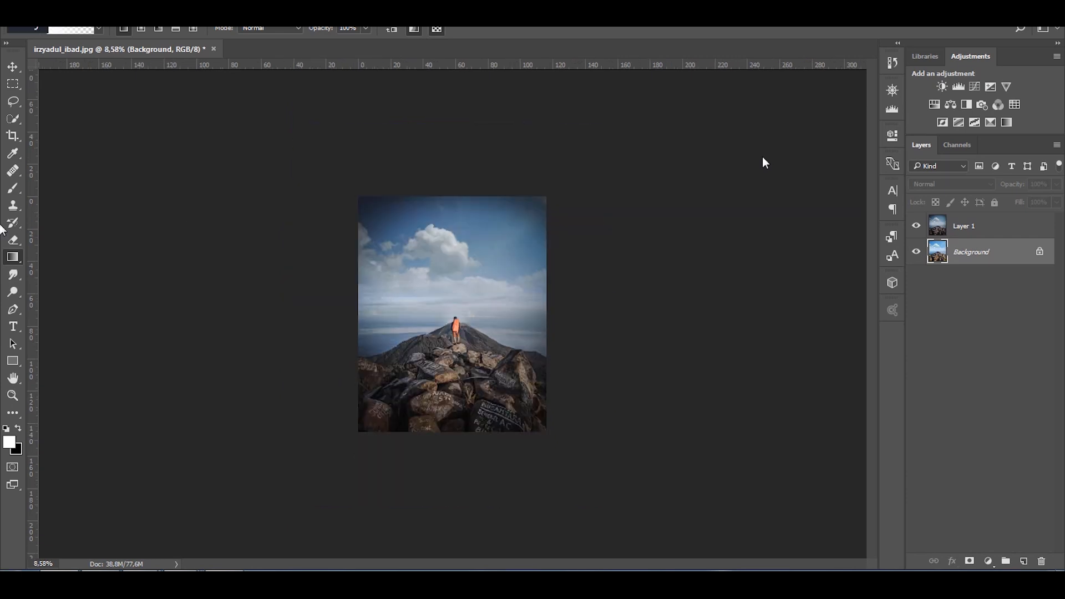
{"action": "left_click", "coordinate": [941, 233]}
{"action": "left_click", "coordinate": [969, 561]}
{"action": "left_click_drag", "start_coordinate": [461, 154], "coordinate": [461, 280]}
{"action": "scroll", "coordinate": [763, 157], "scroll_direction": "up", "scroll_amount": 3}
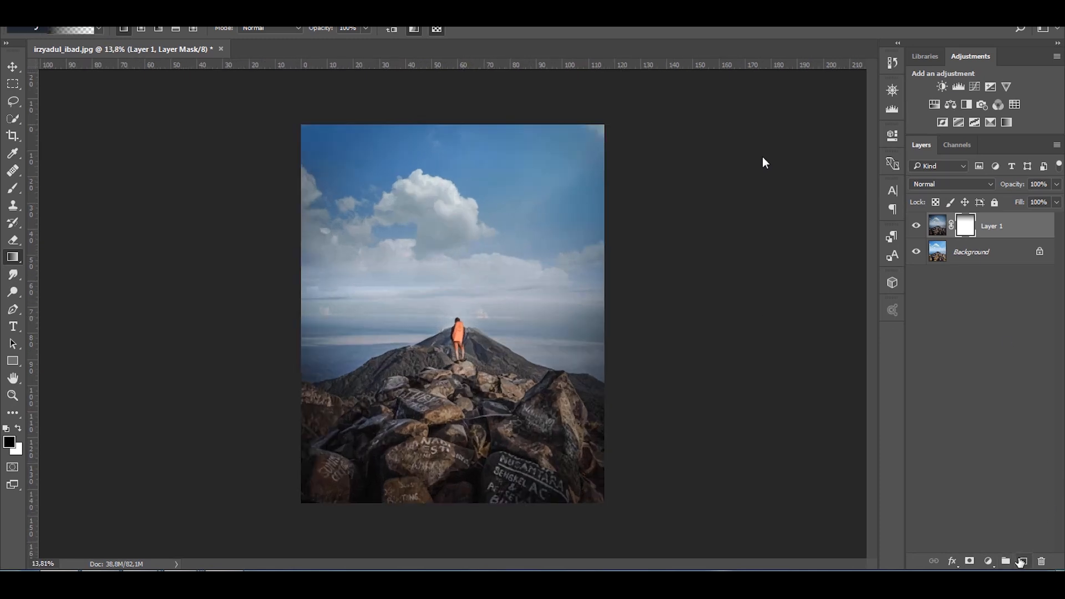
Add a new layer with a vertical gradient down the sky and lower its opacity.
{"action": "left_click", "coordinate": [1022, 562]}
{"action": "left_click_drag", "start_coordinate": [457, 133], "coordinate": [456, 285]}
{"action": "left_click_drag", "start_coordinate": [1010, 187], "coordinate": [790, 205]}
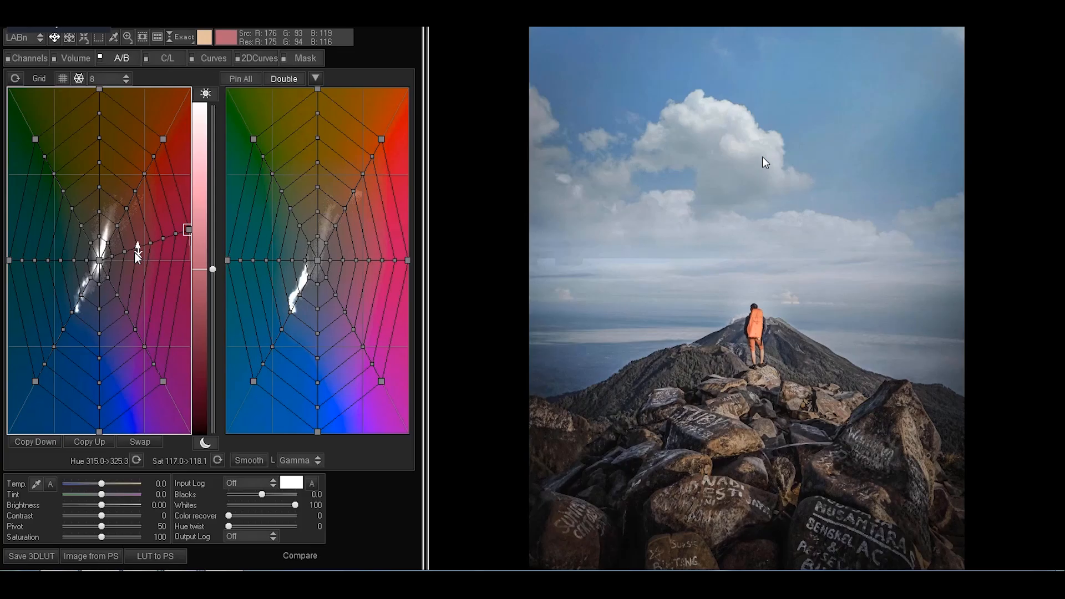
Switch to 3D LUT Creator and move red and magenta points on both A/B grids toward orange.
{"action": "left_click_drag", "start_coordinate": [128, 252], "coordinate": [131, 220]}
{"action": "left_click_drag", "start_coordinate": [408, 260], "coordinate": [403, 227]}
{"action": "left_click_drag", "start_coordinate": [343, 260], "coordinate": [357, 246]}
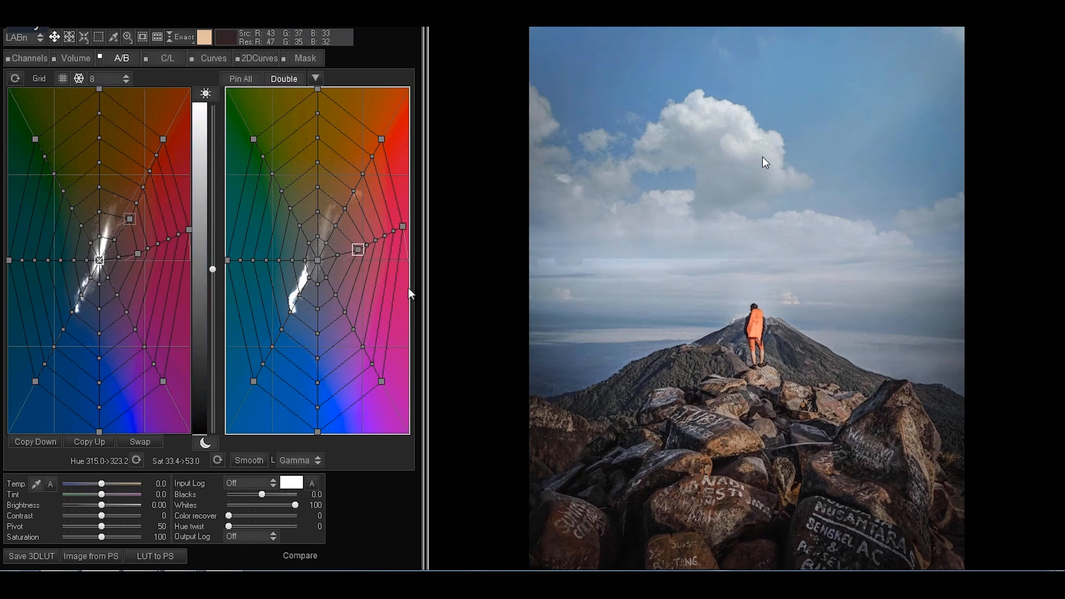
{"action": "left_click", "coordinate": [167, 58]}
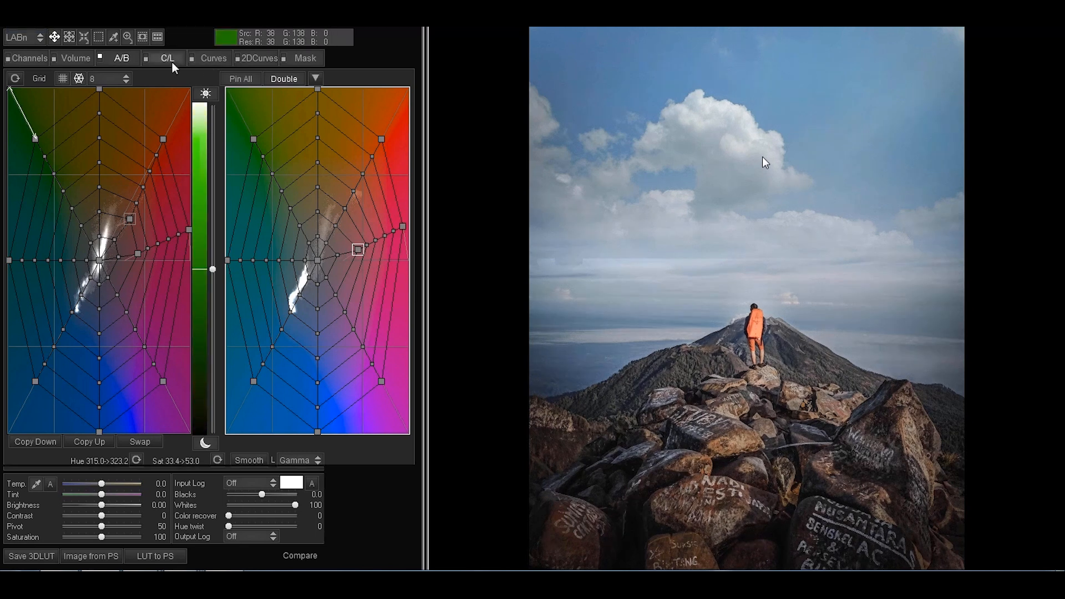
{"action": "left_click", "coordinate": [120, 60]}
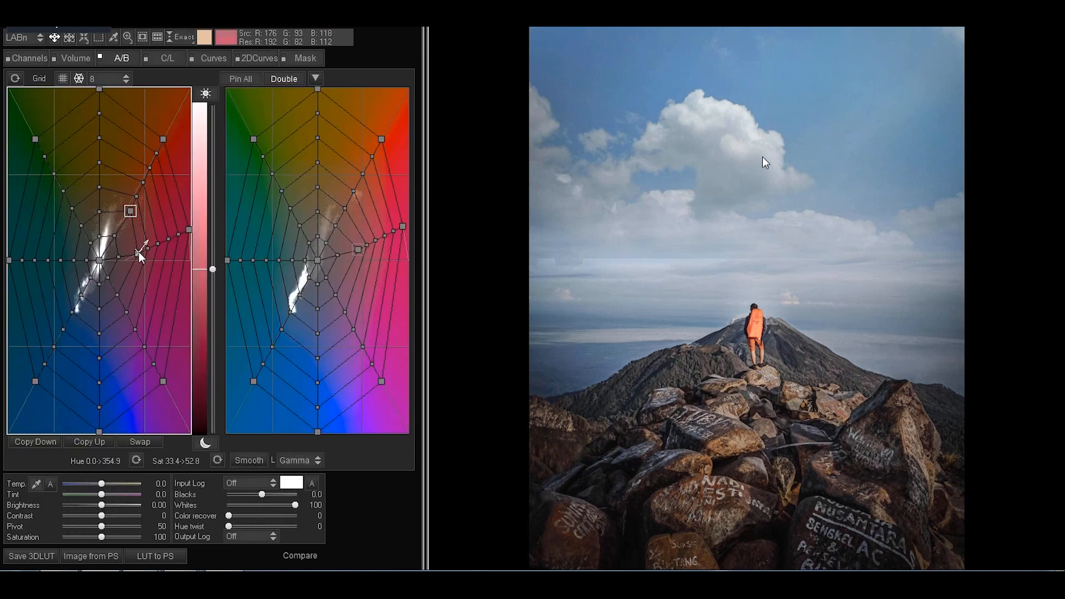
{"action": "left_click_drag", "start_coordinate": [142, 247], "coordinate": [140, 249]}
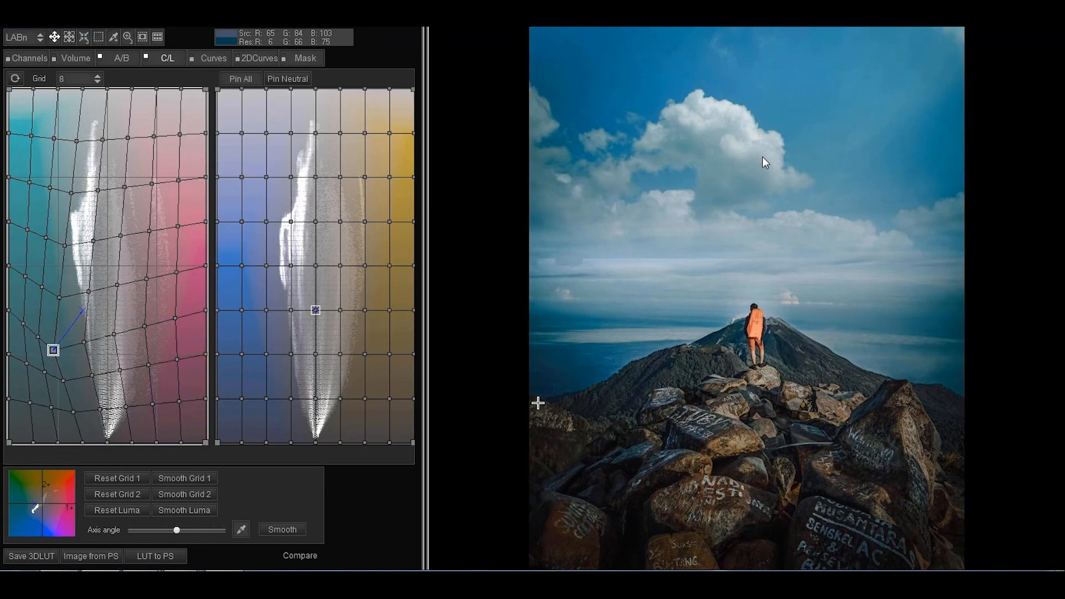
Warp the C/L grid by sampling the photo, turning the sky teal, brightening the clouds and adjusting the hiker's orange tones.
{"action": "left_click", "coordinate": [769, 307]}
{"action": "left_click_drag", "start_coordinate": [768, 307], "coordinate": [764, 254]}
{"action": "left_click", "coordinate": [756, 358]}
{"action": "left_click_drag", "start_coordinate": [758, 331], "coordinate": [742, 353]}
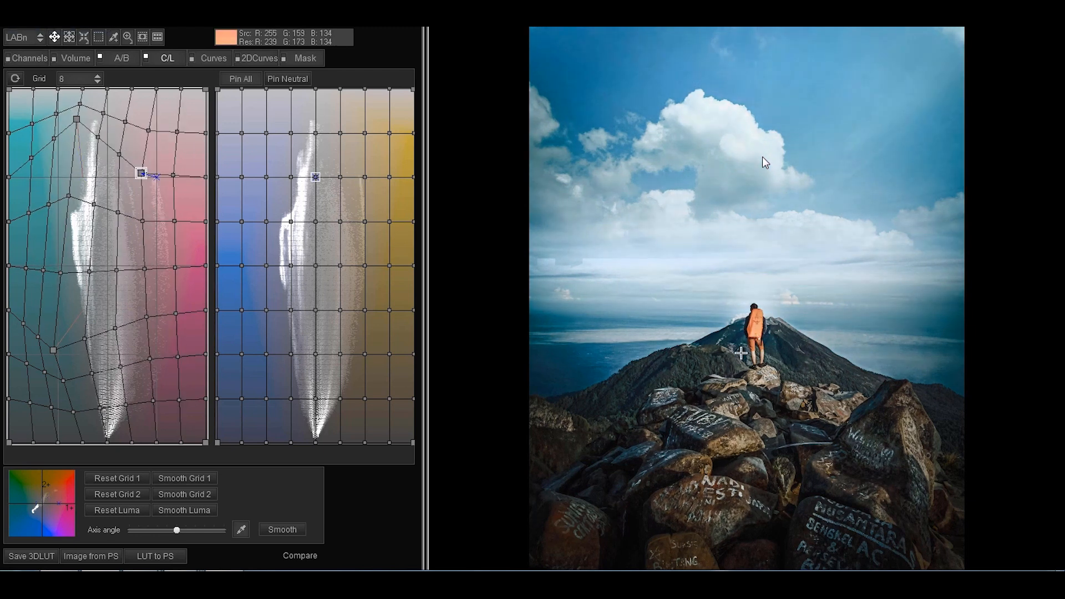
{"action": "left_click", "coordinate": [743, 339]}
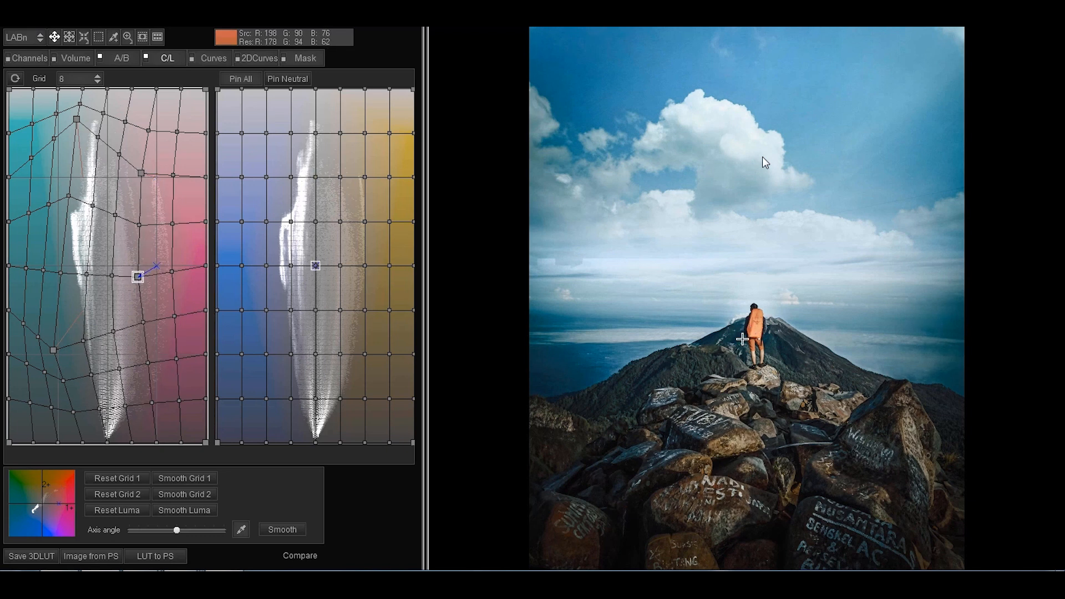
Fine-tune the orange points on the A/B grids, add a midpoint to the Master curve and slightly lift its black point.
{"action": "left_click", "coordinate": [121, 58]}
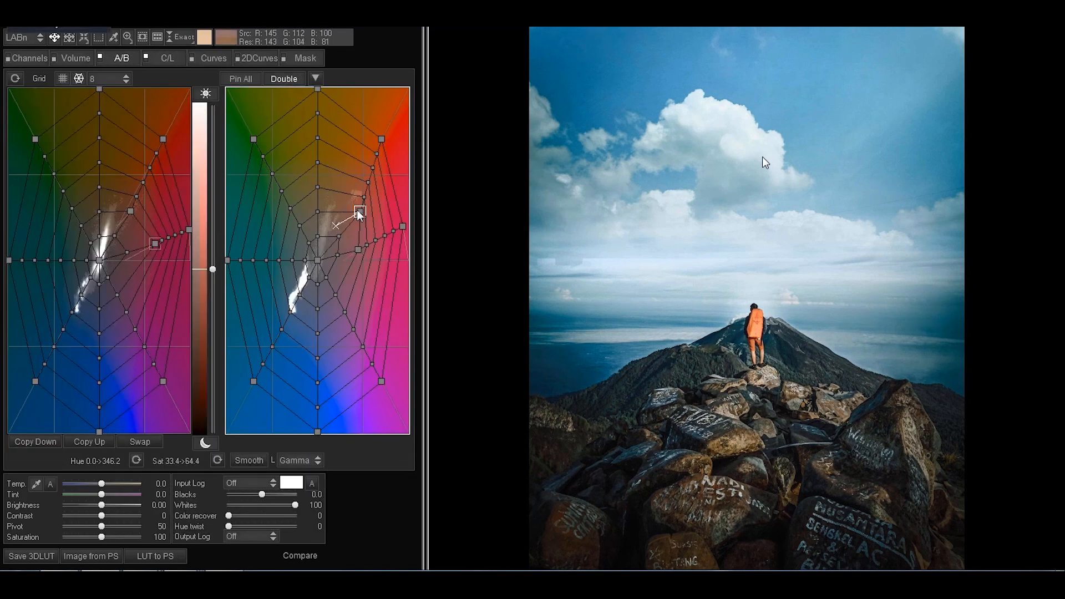
{"action": "left_click", "coordinate": [214, 58]}
{"action": "left_click", "coordinate": [225, 401]}
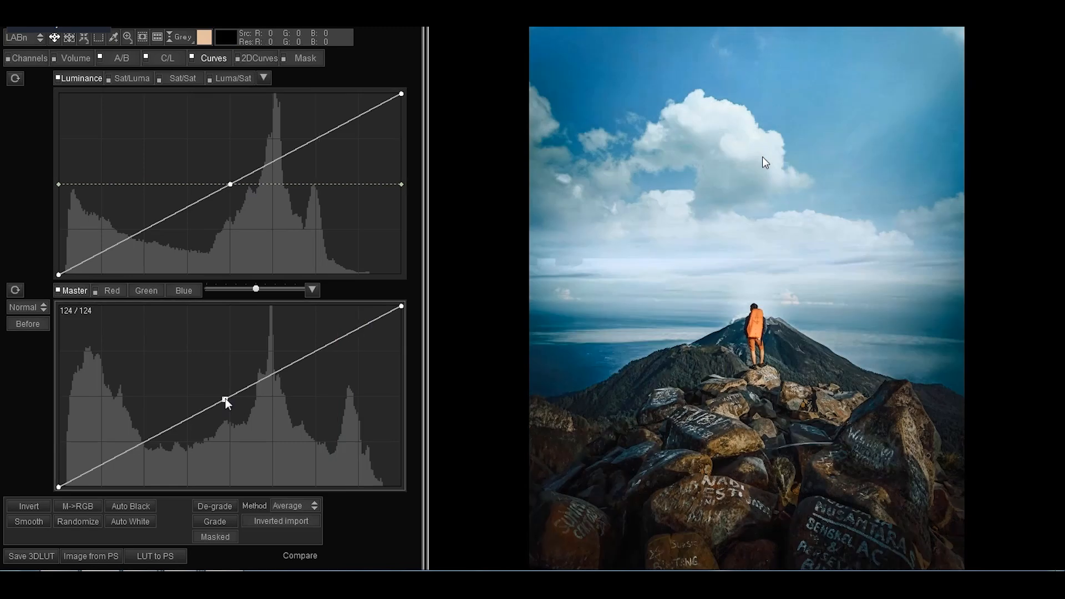
{"action": "left_click_drag", "start_coordinate": [60, 489], "coordinate": [59, 486]}
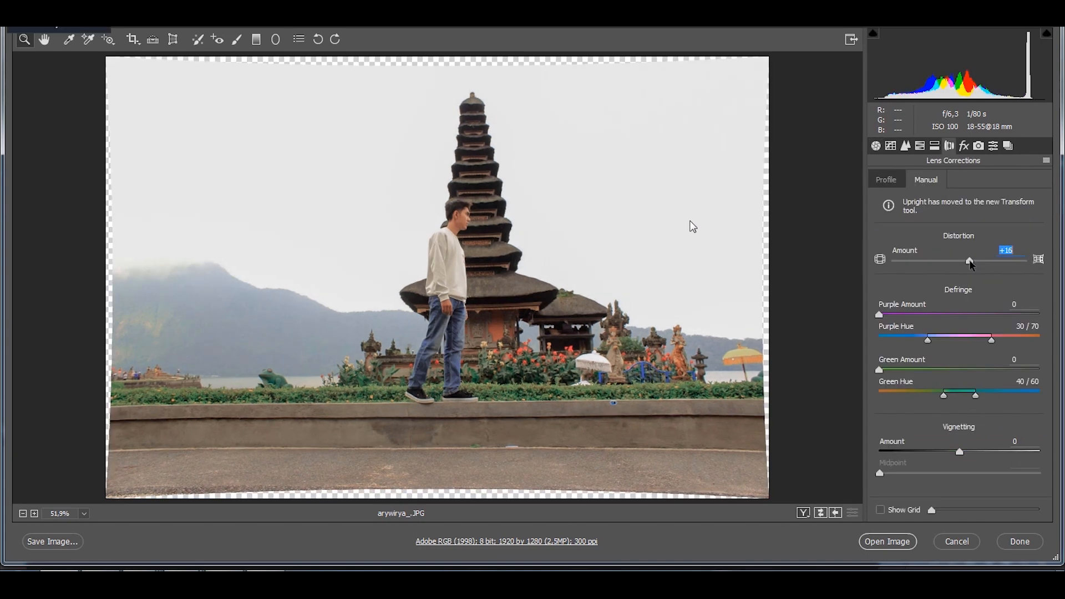
Switch to the temple photo in Camera Raw, set the lens distortion amount to about +17, and straighten and crop the image.
{"action": "key", "text": "Up"}
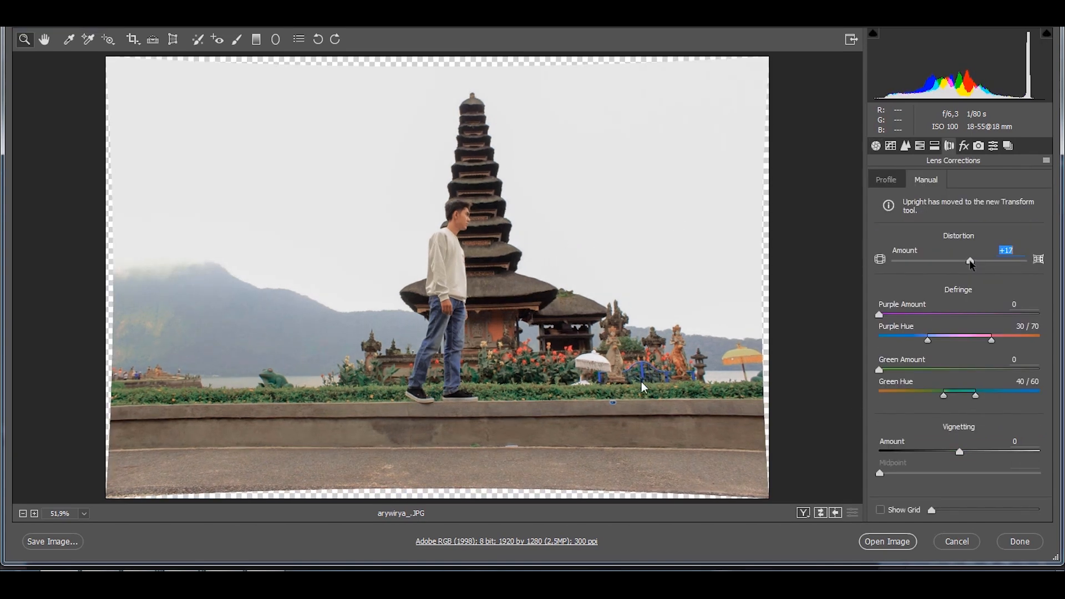
{"action": "left_click_drag", "start_coordinate": [971, 261], "coordinate": [970, 261]}
{"action": "left_click", "coordinate": [153, 40]}
{"action": "double_click", "coordinate": [153, 39]}
{"action": "key", "text": "Return"}
{"action": "key", "text": "a"}
{"action": "double_click", "coordinate": [544, 441]}
{"action": "key", "text": "Return"}
{"action": "left_click", "coordinate": [132, 41]}
{"action": "right_click", "coordinate": [470, 258]}
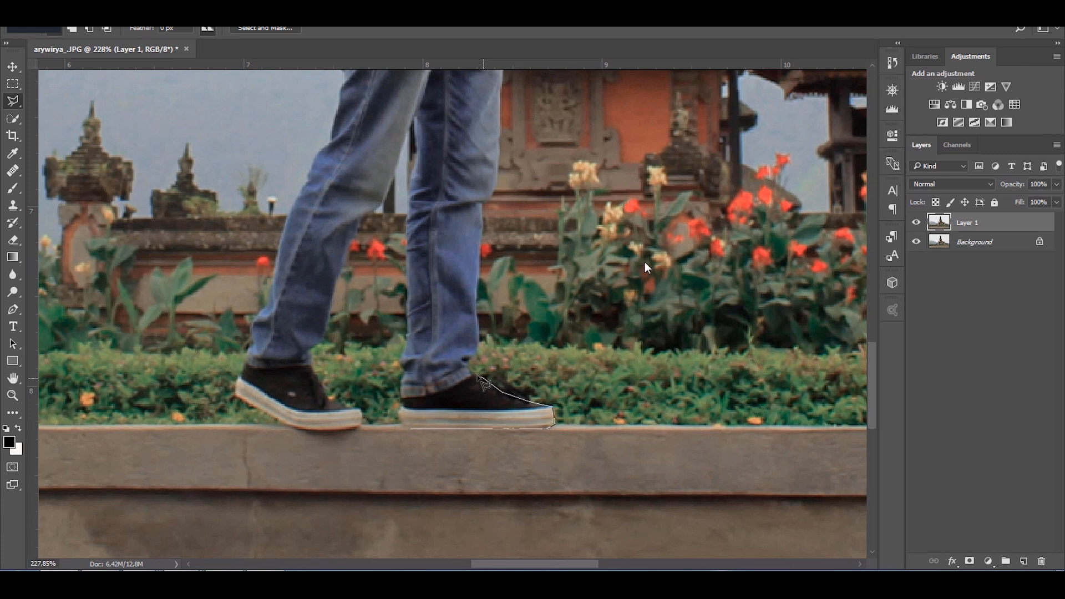
Trace the front of the man's leg and torso and loosely around his head with the Polygonal Lasso.
{"action": "left_click", "coordinate": [478, 308]}
{"action": "left_click", "coordinate": [495, 192]}
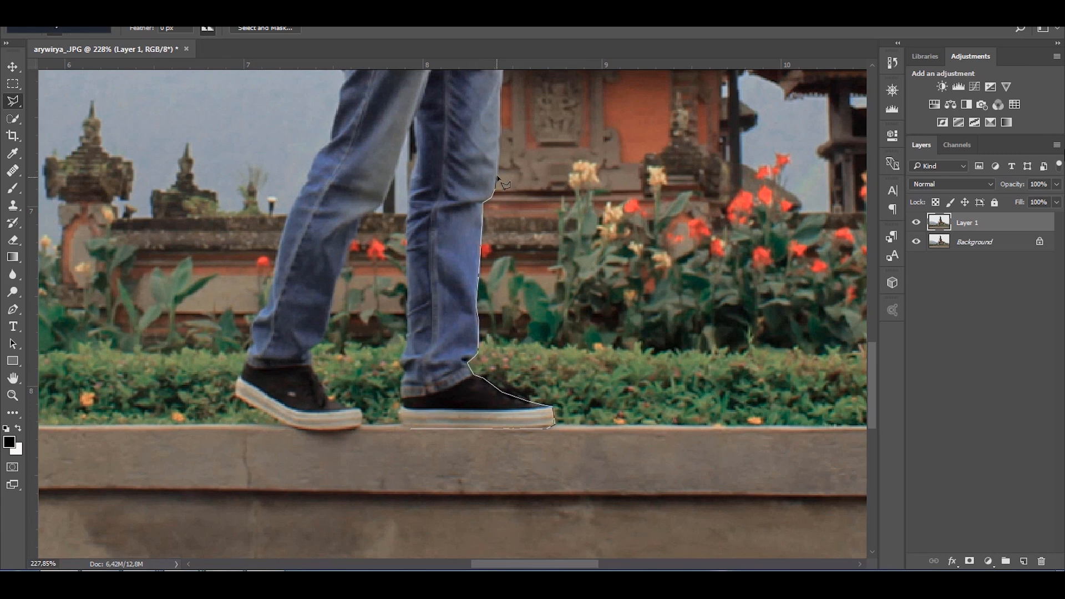
{"action": "scroll", "coordinate": [505, 203], "scroll_direction": "up", "scroll_amount": 3}
{"action": "scroll", "coordinate": [504, 127], "scroll_direction": "up", "scroll_amount": 7}
{"action": "left_click", "coordinate": [501, 318]}
{"action": "left_click", "coordinate": [470, 252]}
{"action": "left_click", "coordinate": [487, 227]}
{"action": "left_click", "coordinate": [529, 210]}
{"action": "left_click", "coordinate": [562, 126]}
{"action": "left_click", "coordinate": [544, 91]}
{"action": "left_click", "coordinate": [455, 85]}
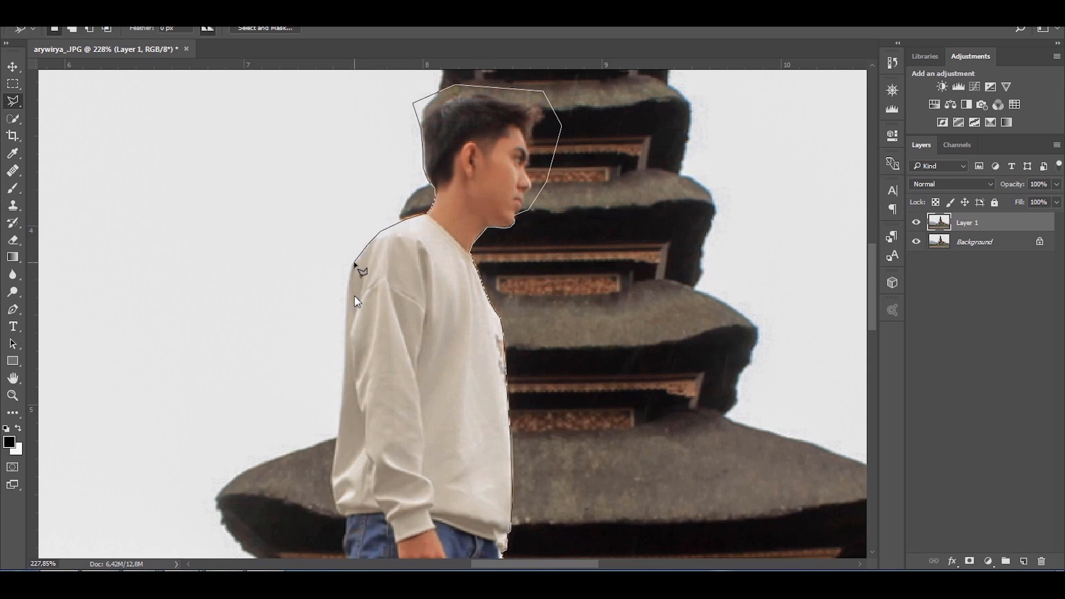
Continue the lasso outline down the man's back and rear leg and around his shoes to mask him out.
{"action": "left_click", "coordinate": [333, 478]}
{"action": "scroll", "coordinate": [334, 478], "scroll_direction": "down", "scroll_amount": 5}
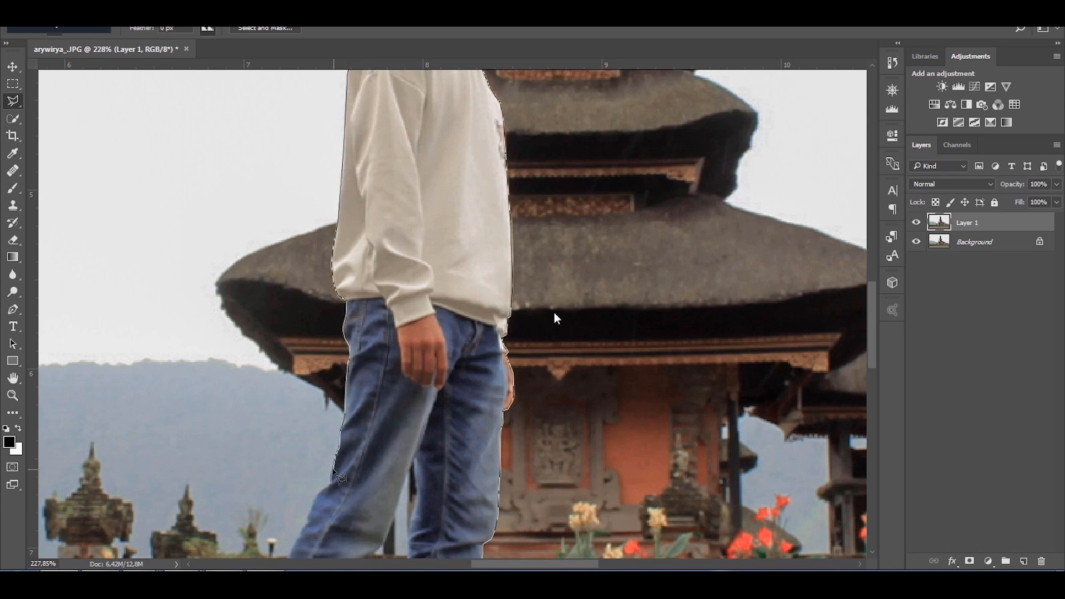
{"action": "scroll", "coordinate": [334, 470], "scroll_direction": "down", "scroll_amount": 5}
{"action": "left_click", "coordinate": [318, 323]}
{"action": "left_click", "coordinate": [292, 378]}
{"action": "left_click", "coordinate": [276, 435]}
{"action": "scroll", "coordinate": [269, 472], "scroll_direction": "down", "scroll_amount": 3}
{"action": "left_click", "coordinate": [235, 467]}
{"action": "left_click", "coordinate": [303, 501]}
{"action": "left_click", "coordinate": [361, 483]}
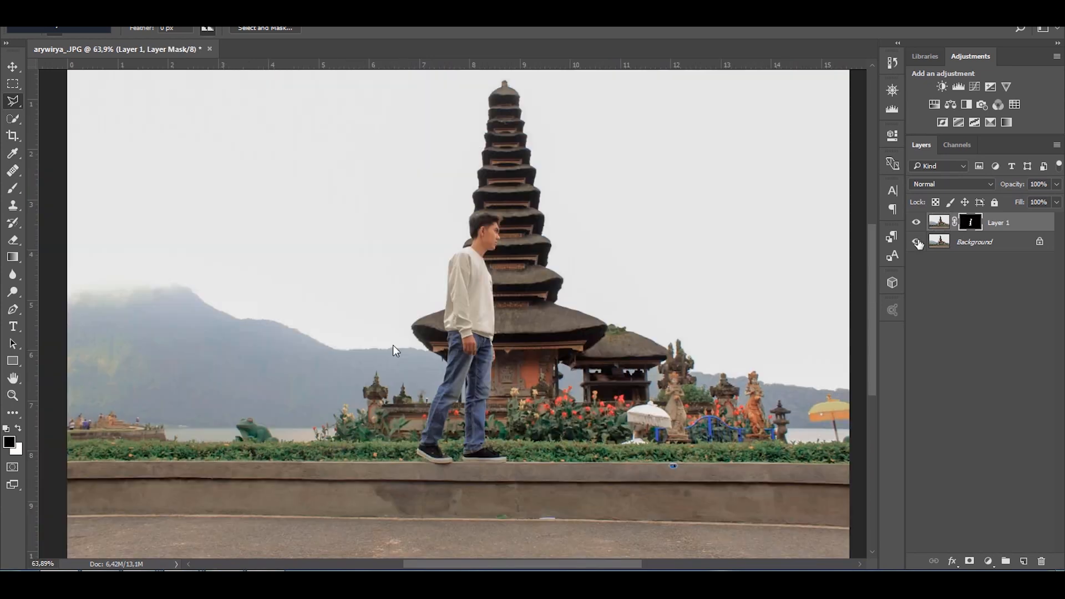
Try moving the masked man beside the temple, undo the move and inspect the cutout with the Background hidden.
{"action": "left_click_drag", "start_coordinate": [466, 319], "coordinate": [714, 319]}
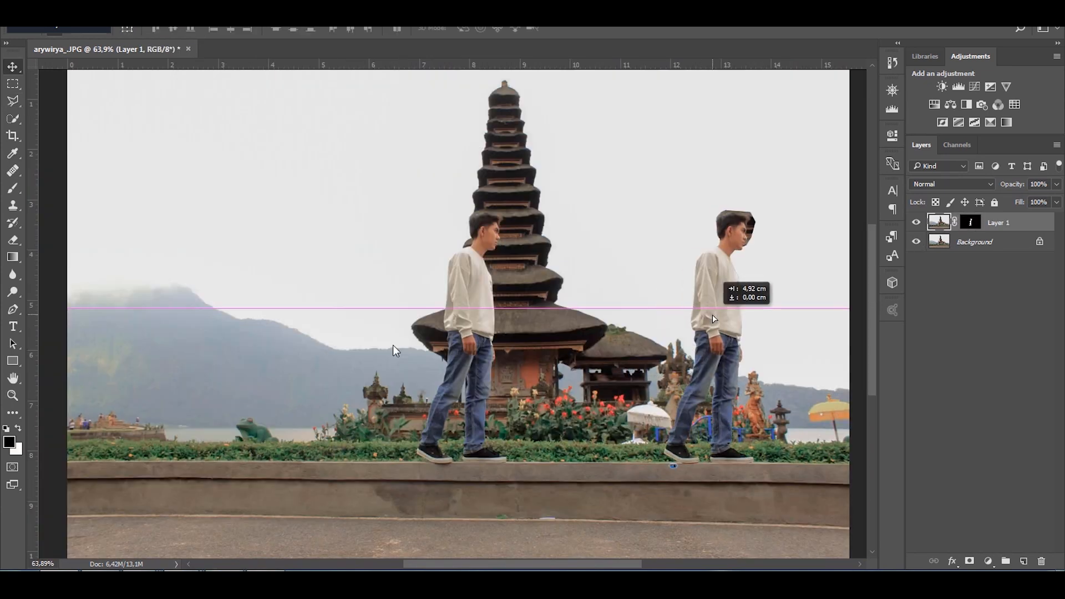
{"action": "key", "text": "ctrl+z"}
{"action": "key", "text": "l"}
{"action": "left_click", "coordinate": [917, 242]}
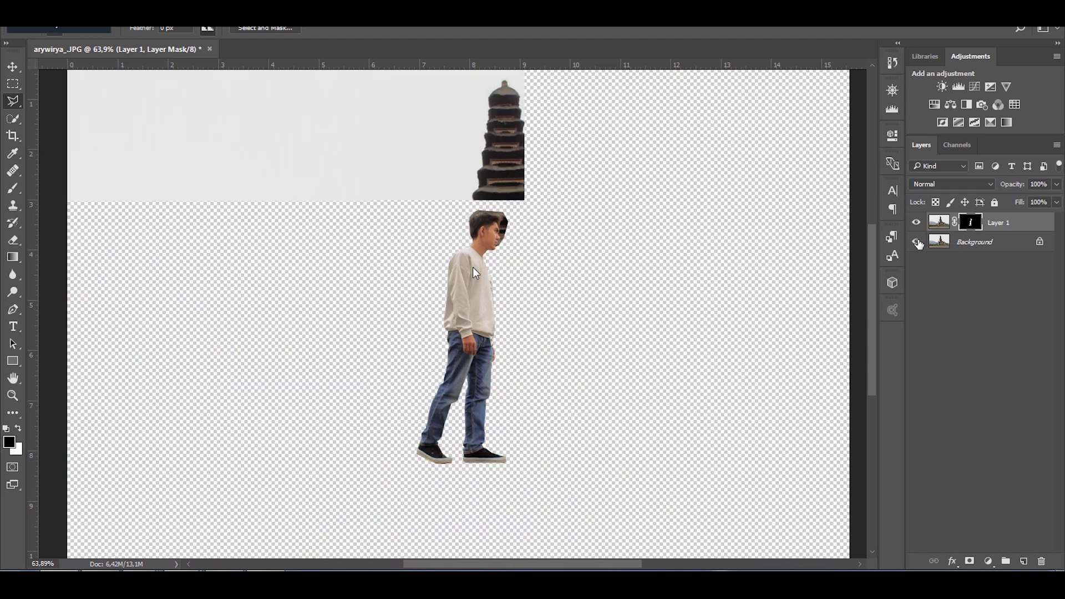
{"action": "left_click", "coordinate": [917, 242]}
Move the masked copy of the man horizontally to the open area beside the temple.
{"action": "left_click", "coordinate": [946, 222]}
{"action": "key", "text": "v"}
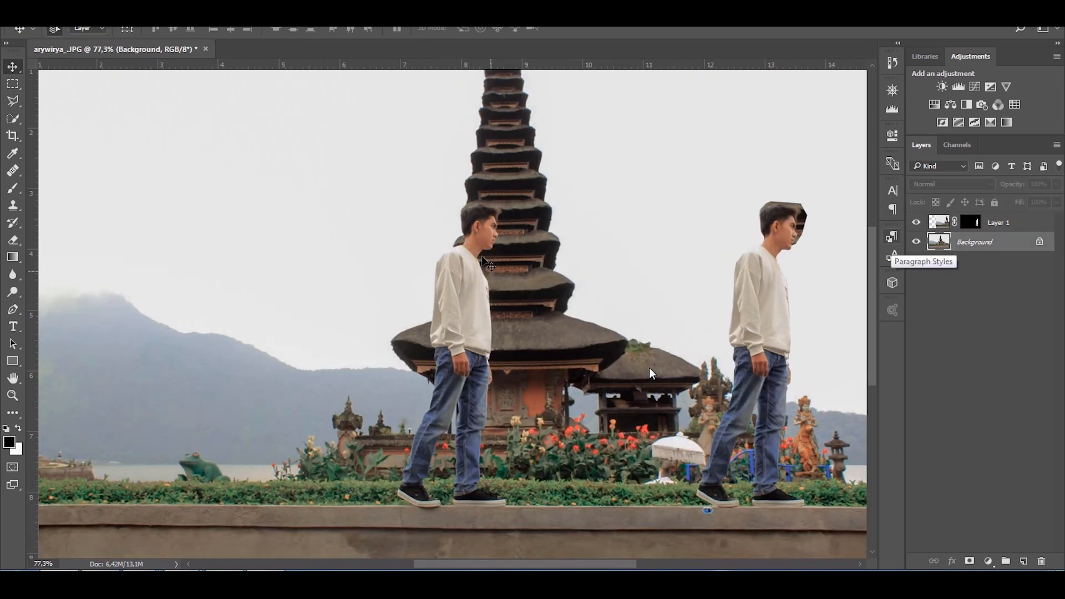
Try cropping a narrow margin off the edges of the temple photo.
{"action": "scroll", "coordinate": [649, 367], "scroll_direction": "up", "scroll_amount": 3}
{"action": "scroll", "coordinate": [631, 364], "scroll_direction": "down", "scroll_amount": 2}
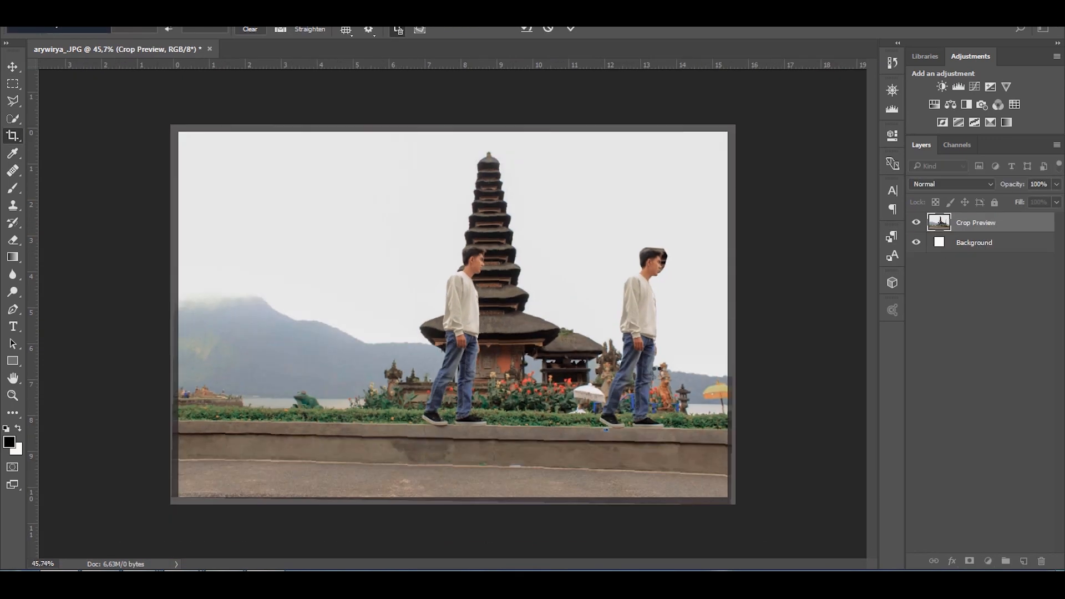
{"action": "key", "text": "Return"}
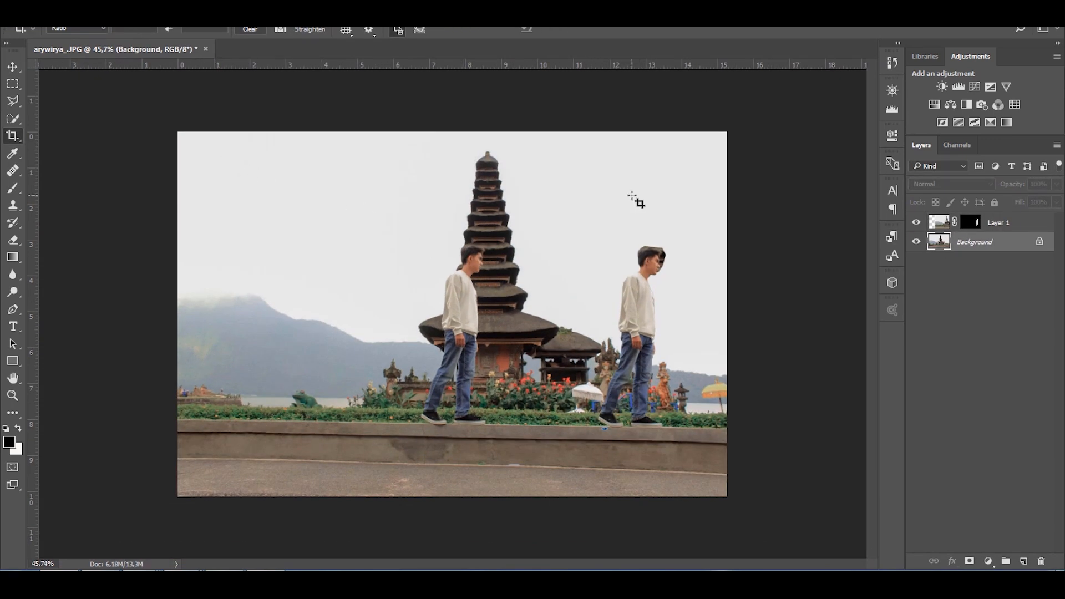
{"action": "scroll", "coordinate": [636, 200], "scroll_direction": "up", "scroll_amount": 5}
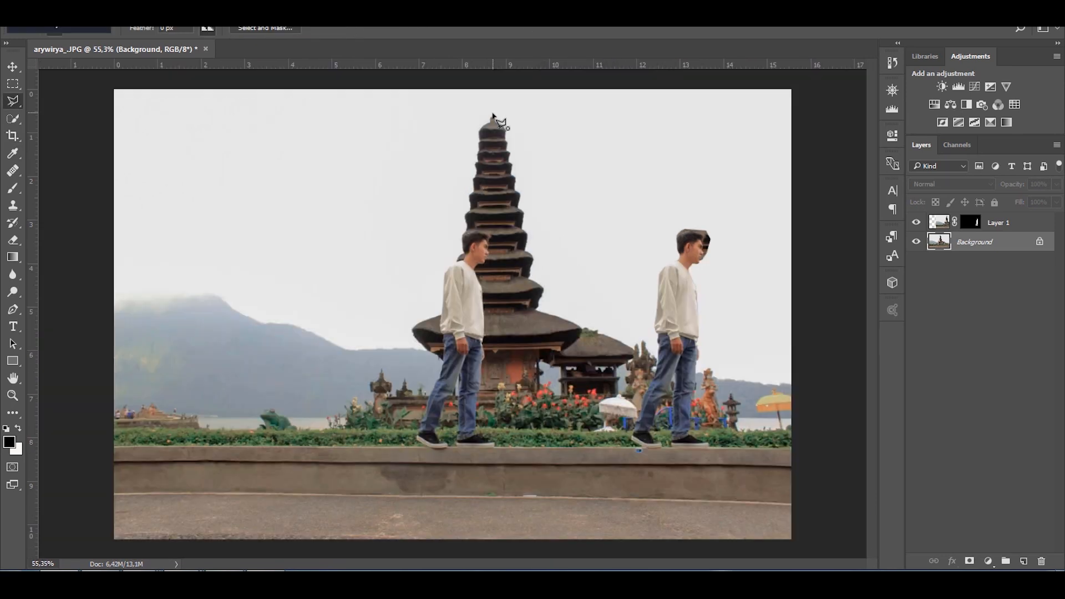
Outline one half of the temple tower with a polygonal selection, from the spire's centre to the flowers and along the roof edge.
{"action": "left_click", "coordinate": [493, 115]}
{"action": "left_click", "coordinate": [497, 428]}
{"action": "left_click", "coordinate": [554, 432]}
{"action": "left_click", "coordinate": [546, 387]}
{"action": "left_click", "coordinate": [556, 361]}
{"action": "left_click", "coordinate": [565, 349]}
{"action": "left_click", "coordinate": [581, 335]}
{"action": "left_click", "coordinate": [569, 264]}
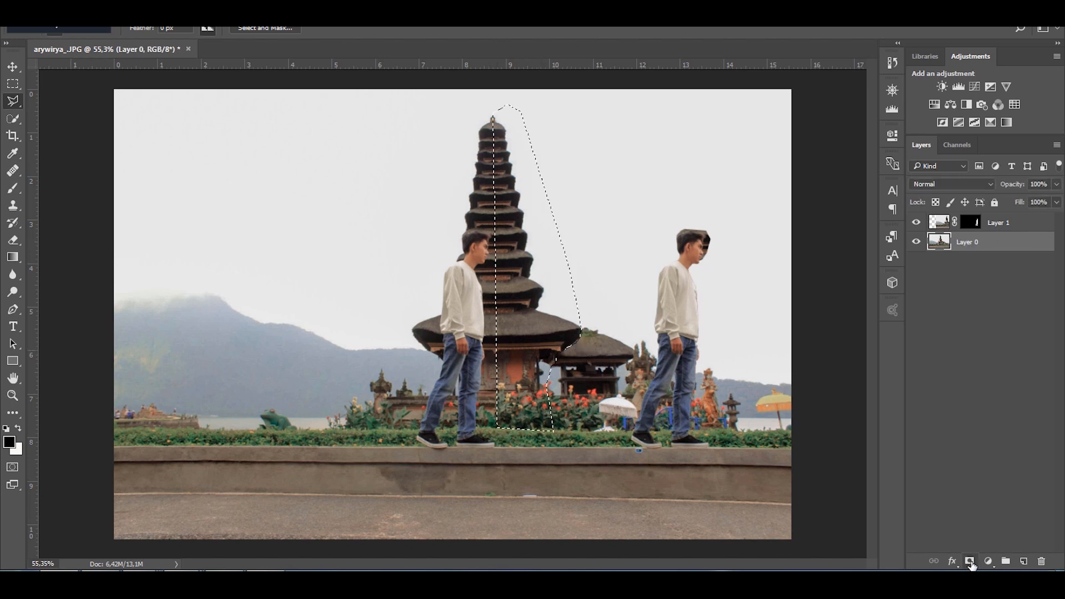
Duplicate Layer 0 with a mask of the selected temple half and flip the copy horizontally.
{"action": "left_click", "coordinate": [970, 562]}
{"action": "key", "text": "ctrl+j"}
{"action": "right_click", "coordinate": [977, 268]}
{"action": "left_click", "coordinate": [911, 290]}
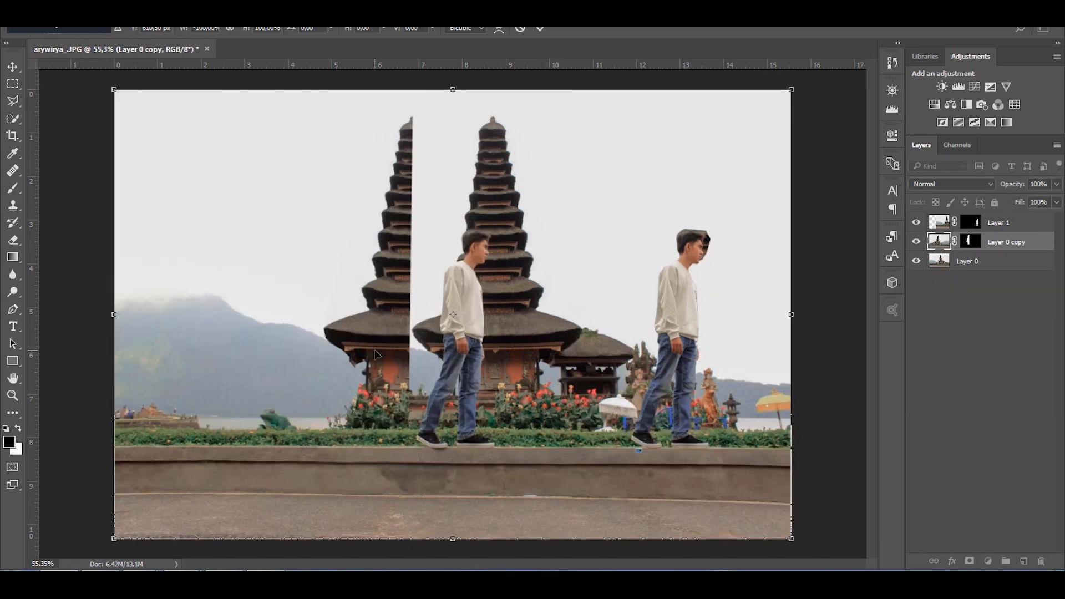
Align the mirrored temple half over the original man and rotate it about -1.3° to match the tower.
{"action": "left_click_drag", "start_coordinate": [376, 354], "coordinate": [463, 328]}
{"action": "scroll", "coordinate": [376, 267], "scroll_direction": "up", "scroll_amount": 5}
{"action": "left_click_drag", "start_coordinate": [491, 200], "coordinate": [581, 275]}
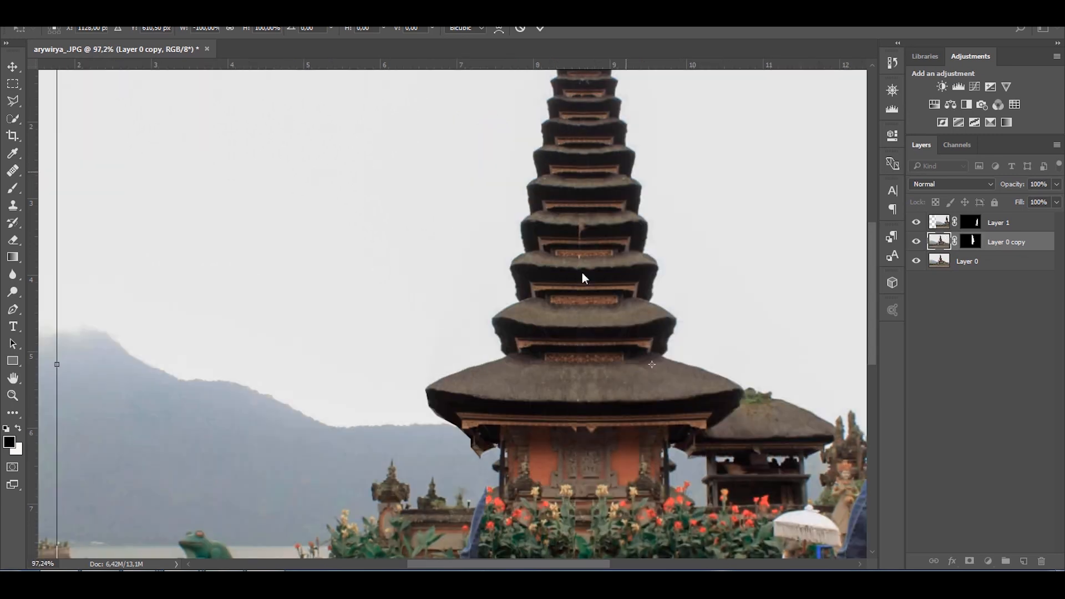
{"action": "scroll", "coordinate": [788, 255], "scroll_direction": "up", "scroll_amount": 3}
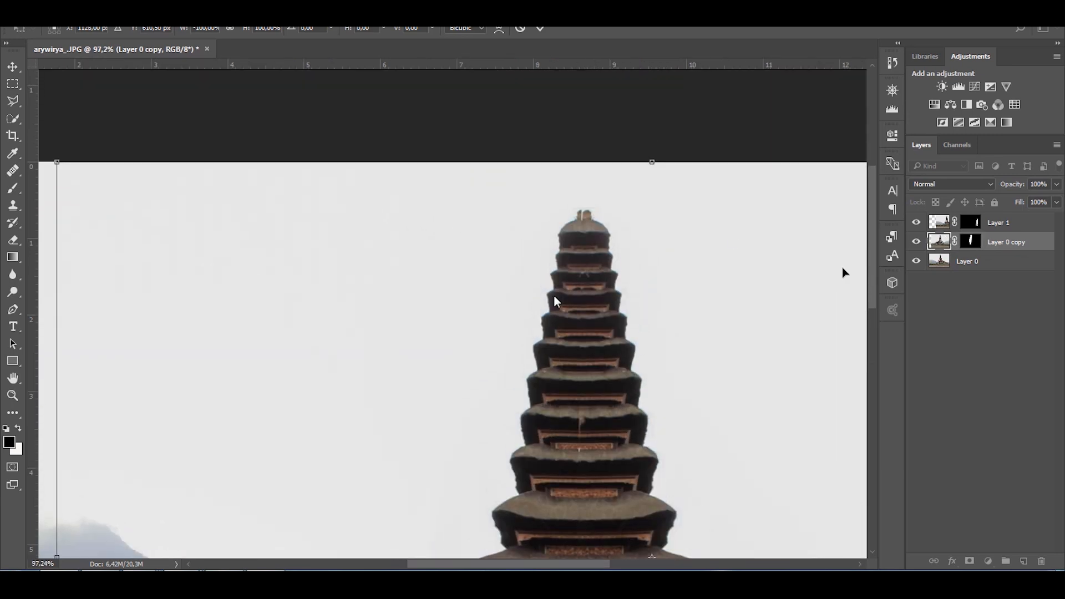
{"action": "scroll", "coordinate": [563, 301], "scroll_direction": "up", "scroll_amount": 5}
{"action": "scroll", "coordinate": [534, 225], "scroll_direction": "down", "scroll_amount": 6}
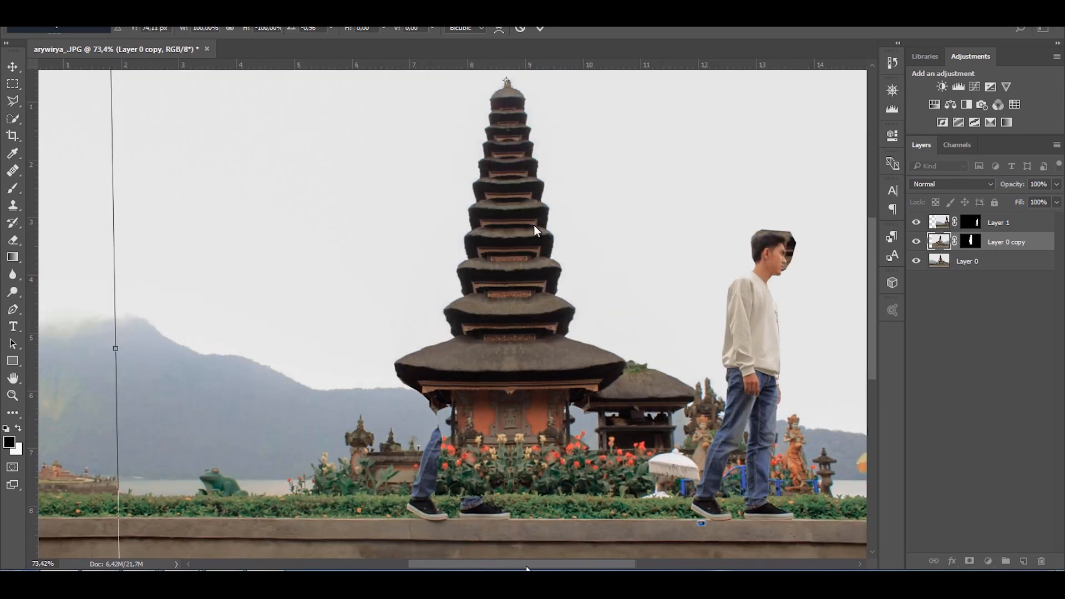
{"action": "scroll", "coordinate": [534, 225], "scroll_direction": "left", "scroll_amount": 3}
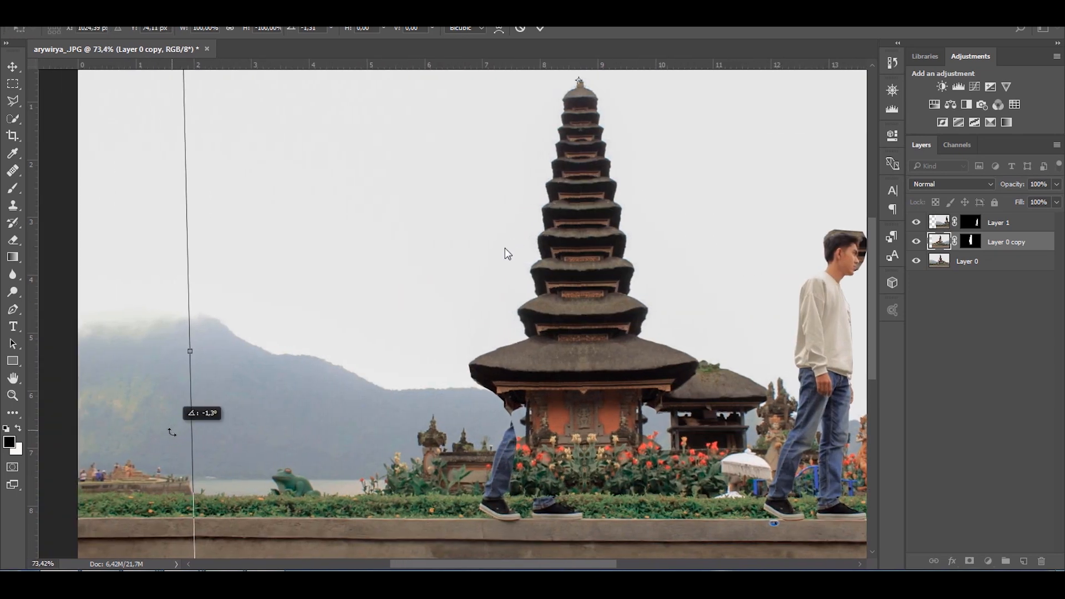
{"action": "key", "text": "Return"}
Paint white on the Layer 0 copy mask to reveal mirrored flowers over the man's leftover leg.
{"action": "key", "text": "l"}
{"action": "scroll", "coordinate": [505, 248], "scroll_direction": "up", "scroll_amount": 5}
{"action": "scroll", "coordinate": [486, 369], "scroll_direction": "up", "scroll_amount": 2}
{"action": "left_click", "coordinate": [970, 241]}
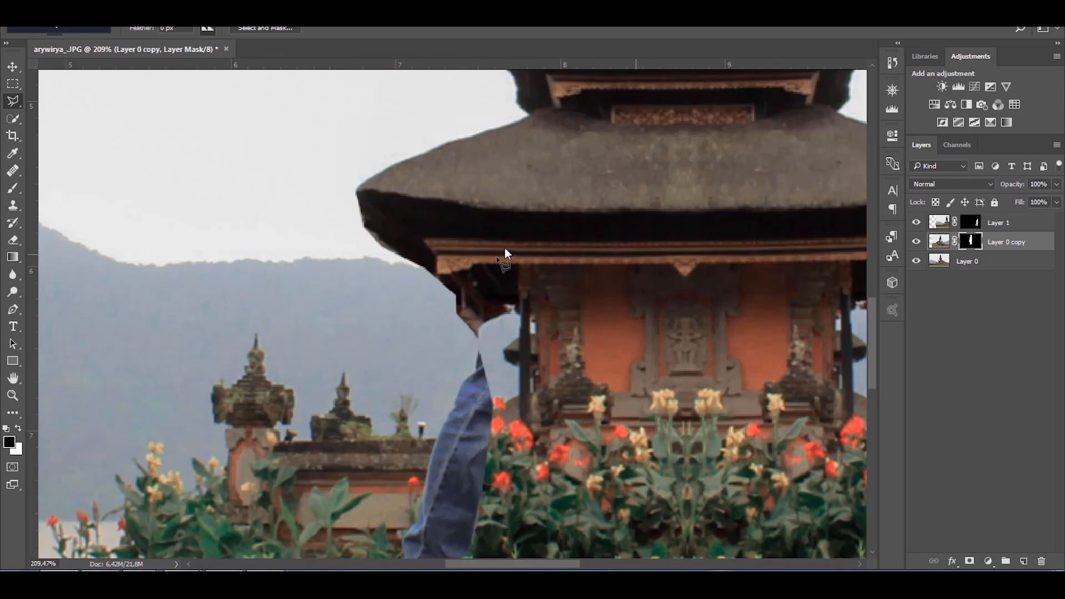
{"action": "key", "text": "b"}
{"action": "right_click", "coordinate": [588, 367]}
{"action": "key", "text": "x"}
{"action": "left_click_drag", "start_coordinate": [483, 413], "coordinate": [481, 345]}
{"action": "scroll", "coordinate": [483, 378], "scroll_direction": "down", "scroll_amount": 3}
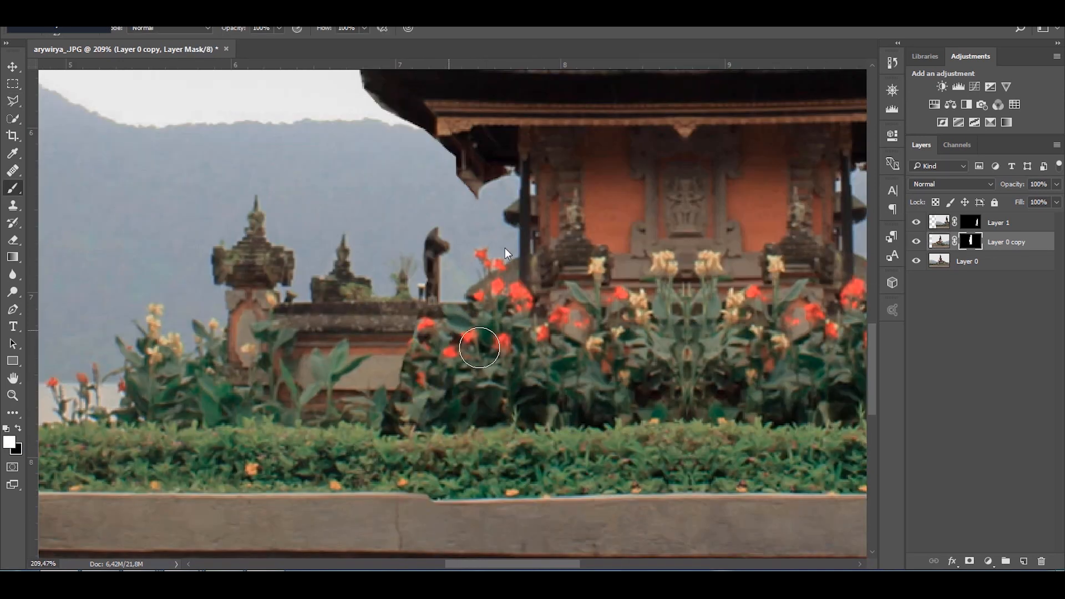
Clean up the leftover edges around the low wall and flowers on Layer 0 with the Clone Stamp.
{"action": "scroll", "coordinate": [447, 380], "scroll_direction": "down", "scroll_amount": 5}
{"action": "scroll", "coordinate": [447, 380], "scroll_direction": "up", "scroll_amount": 2}
{"action": "scroll", "coordinate": [447, 380], "scroll_direction": "up", "scroll_amount": 5}
{"action": "mouse_move", "coordinate": [464, 368]}
{"action": "left_mouse_down"}
{"action": "mouse_move", "coordinate": [450, 422]}
{"action": "mouse_move", "coordinate": [463, 438]}
{"action": "left_mouse_up"}
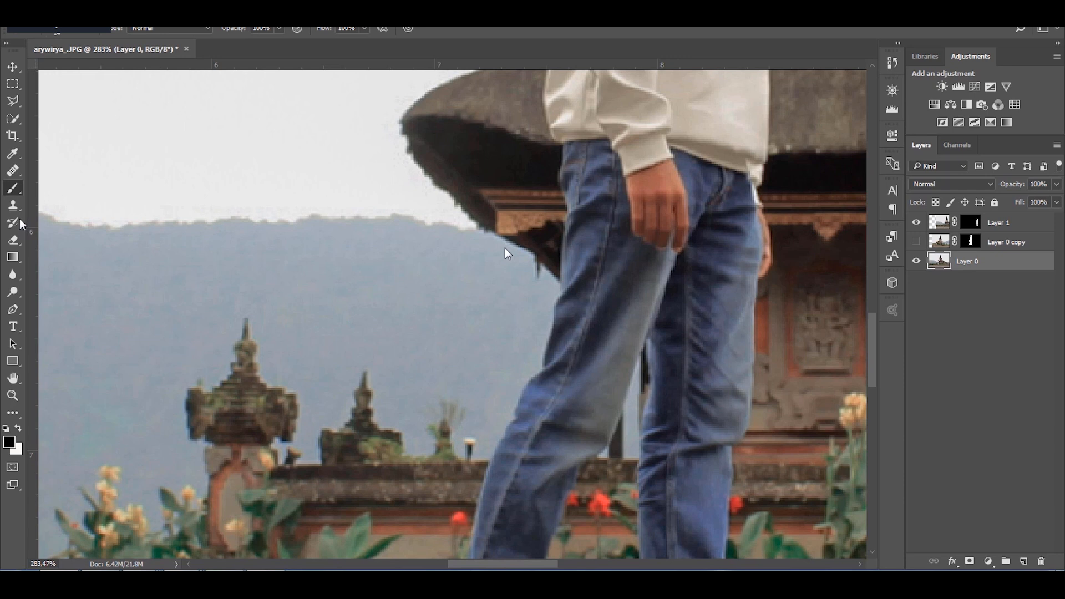
{"action": "key", "text": "s"}
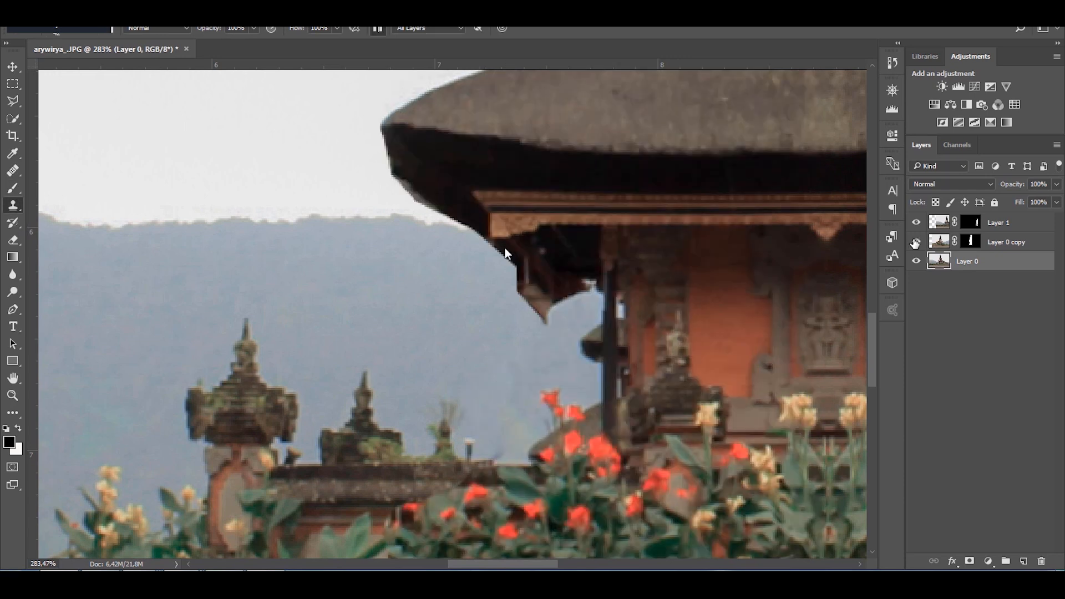
{"action": "left_click_drag", "start_coordinate": [499, 461], "coordinate": [508, 463]}
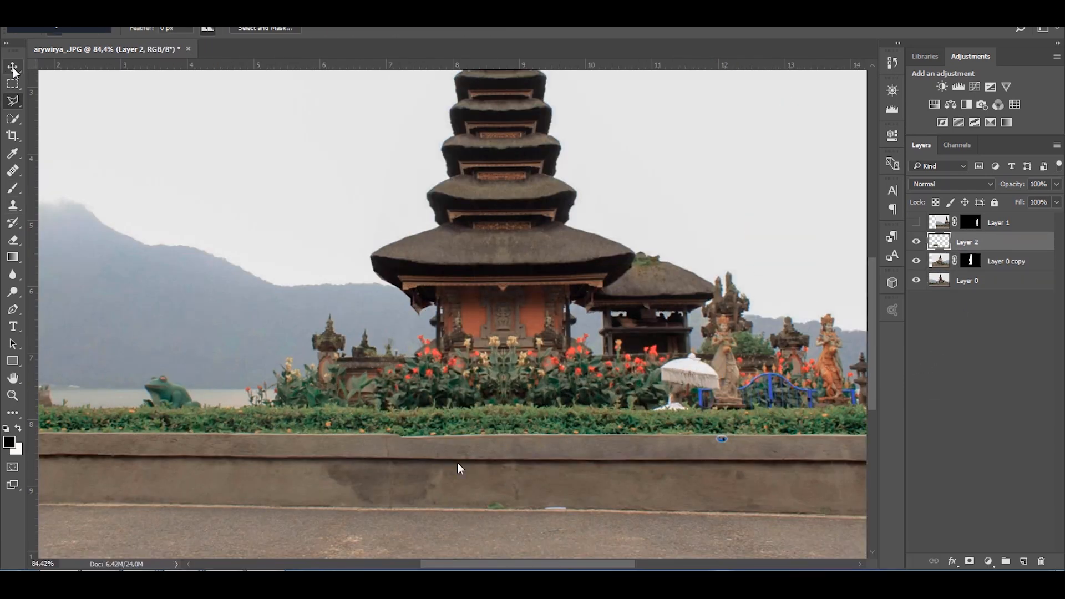
Move the Layer 2 hedge-and-wall patch over the uneven ledge below the temple and align its near end.
{"action": "left_click", "coordinate": [13, 67]}
{"action": "left_click_drag", "start_coordinate": [269, 494], "coordinate": [447, 479]}
{"action": "scroll", "coordinate": [355, 466], "scroll_direction": "up", "scroll_amount": 2}
{"action": "key", "text": "ctrl+t"}
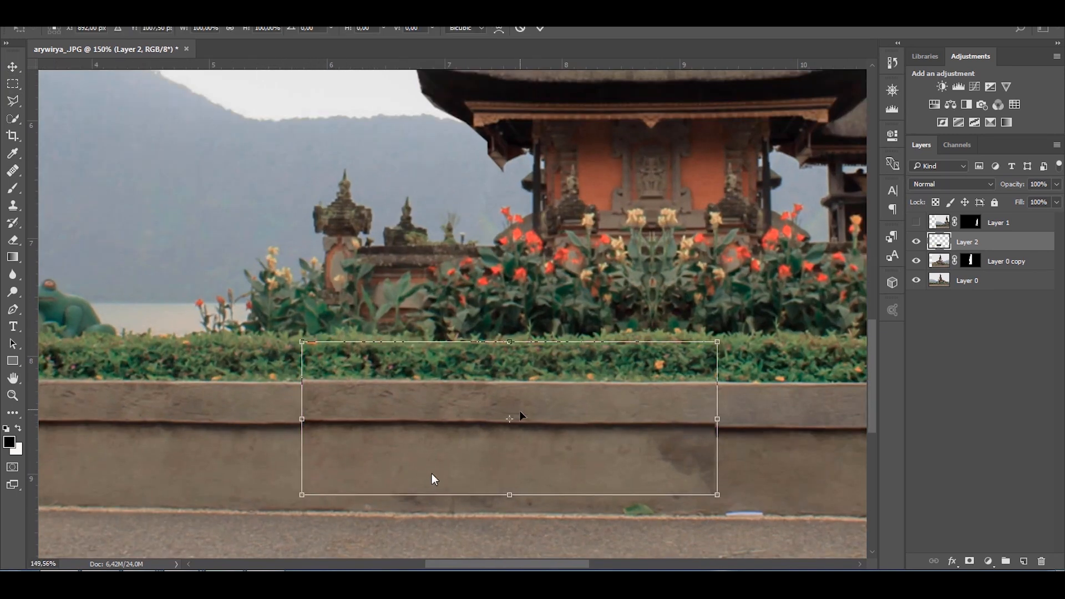
{"action": "left_click_drag", "start_coordinate": [315, 395], "coordinate": [302, 383]}
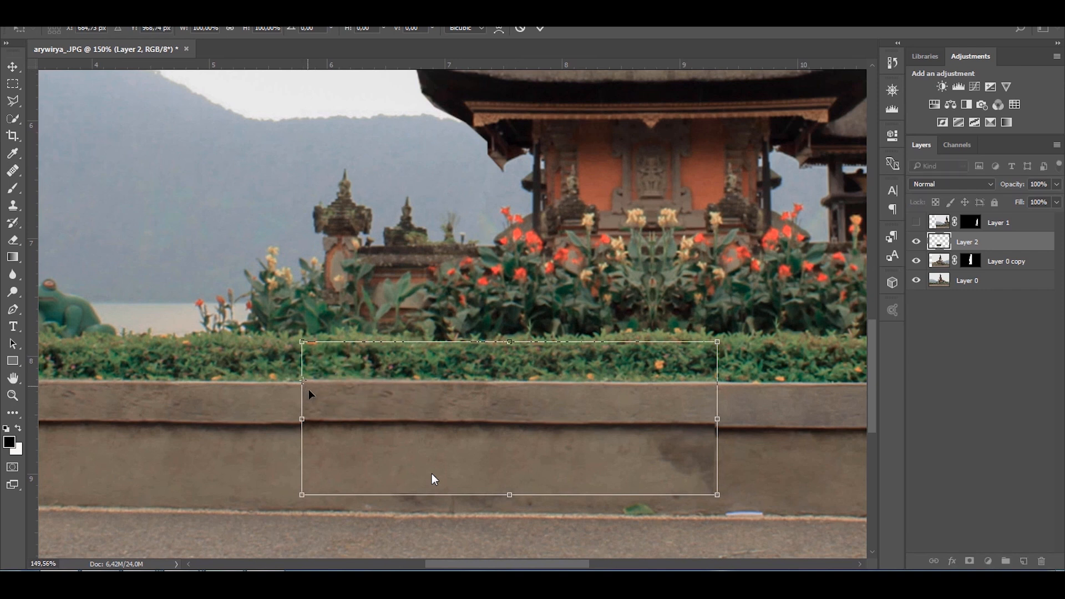
{"action": "scroll", "coordinate": [265, 430], "scroll_direction": "up", "scroll_amount": 8}
{"action": "left_click_drag", "start_coordinate": [266, 431], "coordinate": [350, 422]}
{"action": "left_click_drag", "start_coordinate": [425, 333], "coordinate": [425, 330]}
{"action": "scroll", "coordinate": [518, 432], "scroll_direction": "down", "scroll_amount": 3}
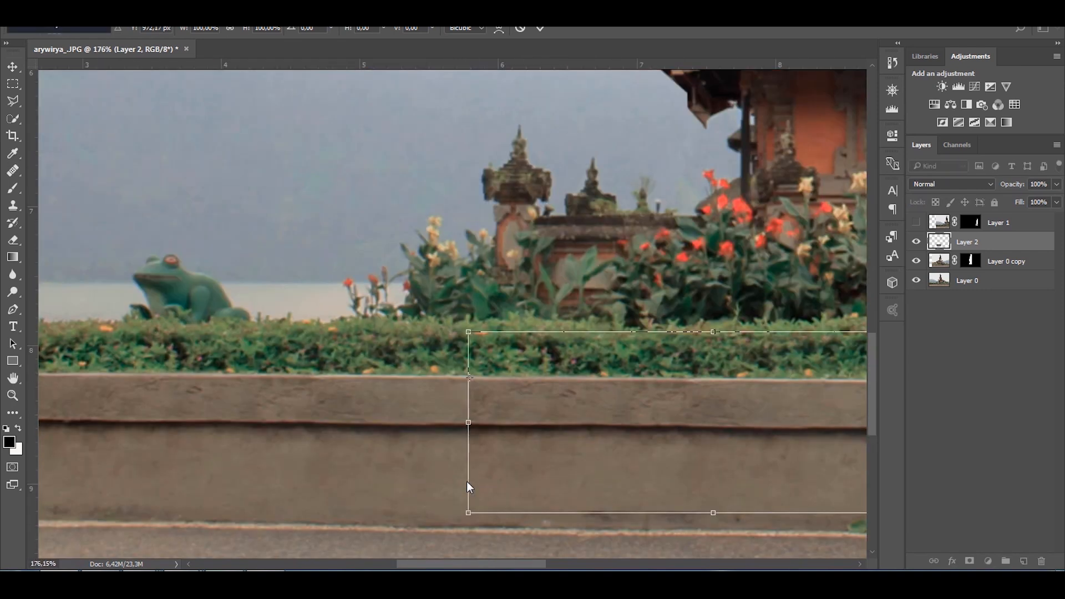
Rotate and skew the patch's far end so its ledge lines meet the original wall, and apply the transform.
{"action": "left_click_drag", "start_coordinate": [470, 566], "coordinate": [522, 566]}
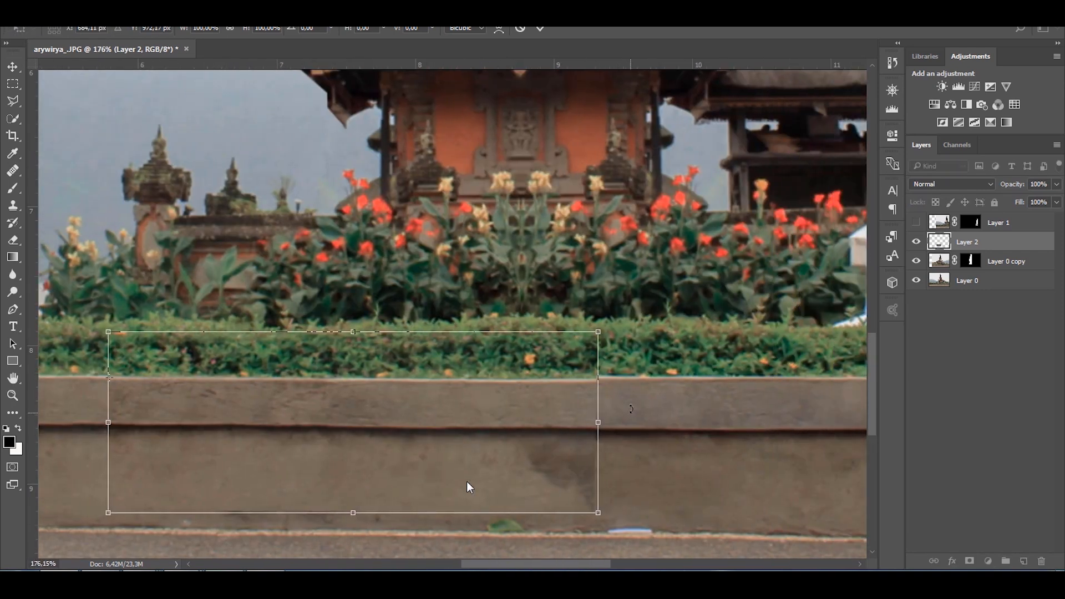
{"action": "left_click_drag", "start_coordinate": [632, 410], "coordinate": [631, 406]}
{"action": "left_click_drag", "start_coordinate": [599, 510], "coordinate": [600, 515]}
{"action": "left_click_drag", "start_coordinate": [600, 328], "coordinate": [601, 327]}
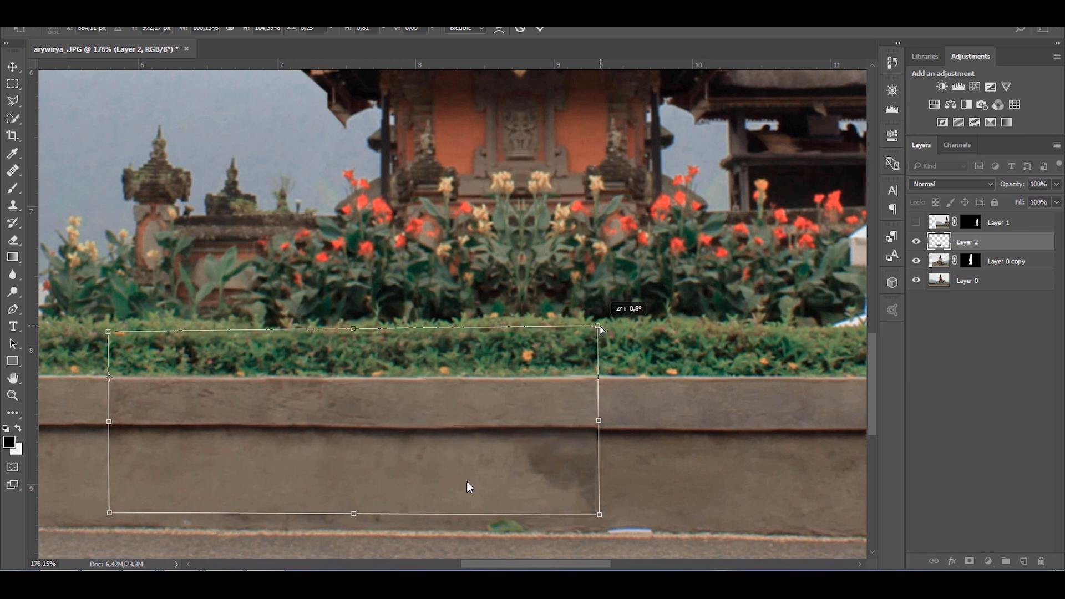
{"action": "left_click_drag", "start_coordinate": [600, 515], "coordinate": [601, 521]}
{"action": "left_click_drag", "start_coordinate": [600, 326], "coordinate": [603, 324]}
{"action": "key", "text": "Return"}
{"action": "key", "text": "ctrl+t"}
{"action": "key", "text": "Return"}
Erase the patch's lower part on Layer 2 to blend it into the original wall.
{"action": "scroll", "coordinate": [602, 324], "scroll_direction": "down", "scroll_amount": 3}
{"action": "key", "text": "e"}
{"action": "left_click_drag", "start_coordinate": [544, 461], "coordinate": [305, 487]}
{"action": "scroll", "coordinate": [280, 454], "scroll_direction": "down", "scroll_amount": 3}
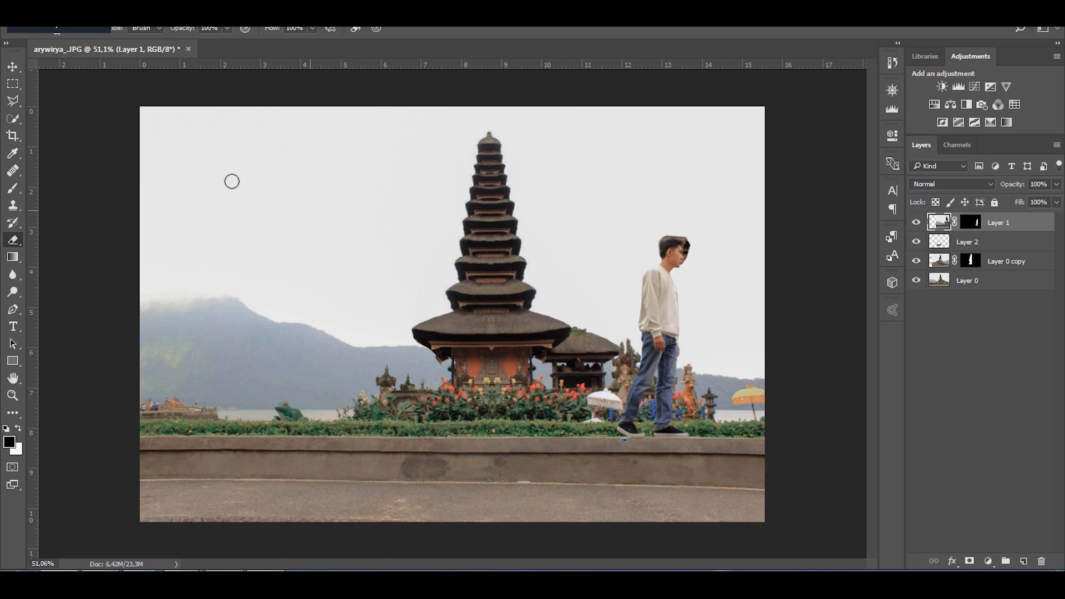
Try the man flipped on the temple's other side, undo that move, and flip him back close beside the temple.
{"action": "key", "text": "ctrl+t"}
{"action": "right_click", "coordinate": [622, 162]}
{"action": "left_click", "coordinate": [667, 363]}
{"action": "left_click_drag", "start_coordinate": [567, 392], "coordinate": [381, 399]}
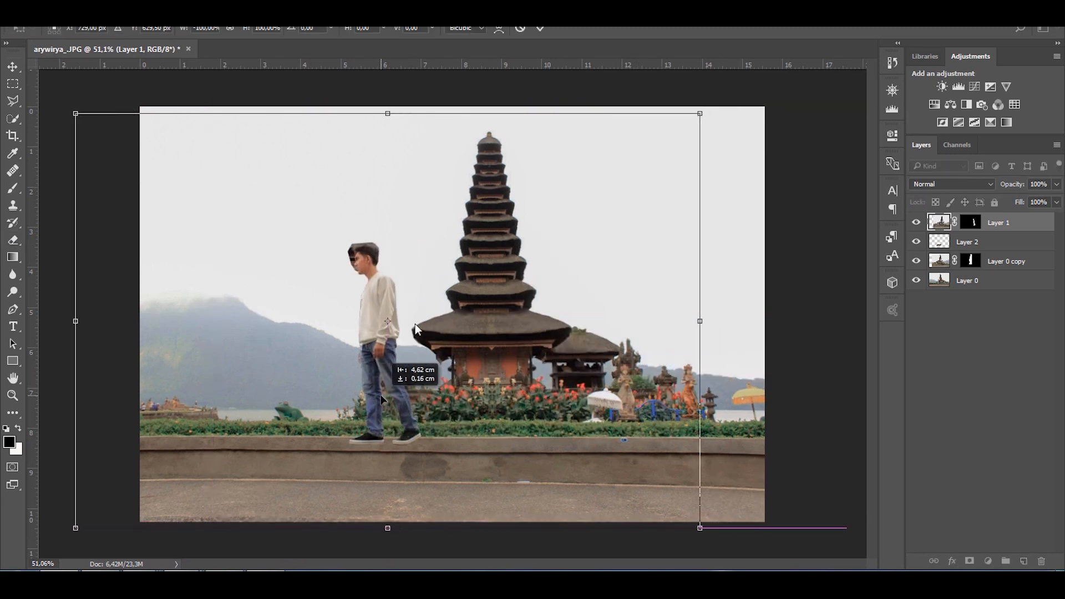
{"action": "key", "text": "ctrl+z"}
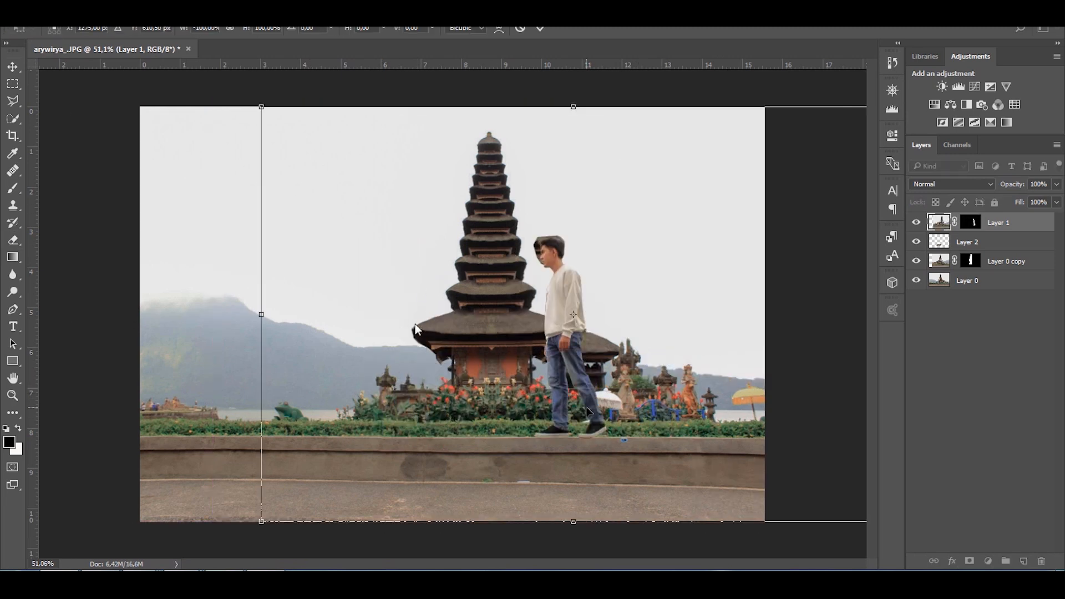
{"action": "right_click", "coordinate": [584, 409]}
{"action": "left_click", "coordinate": [642, 379]}
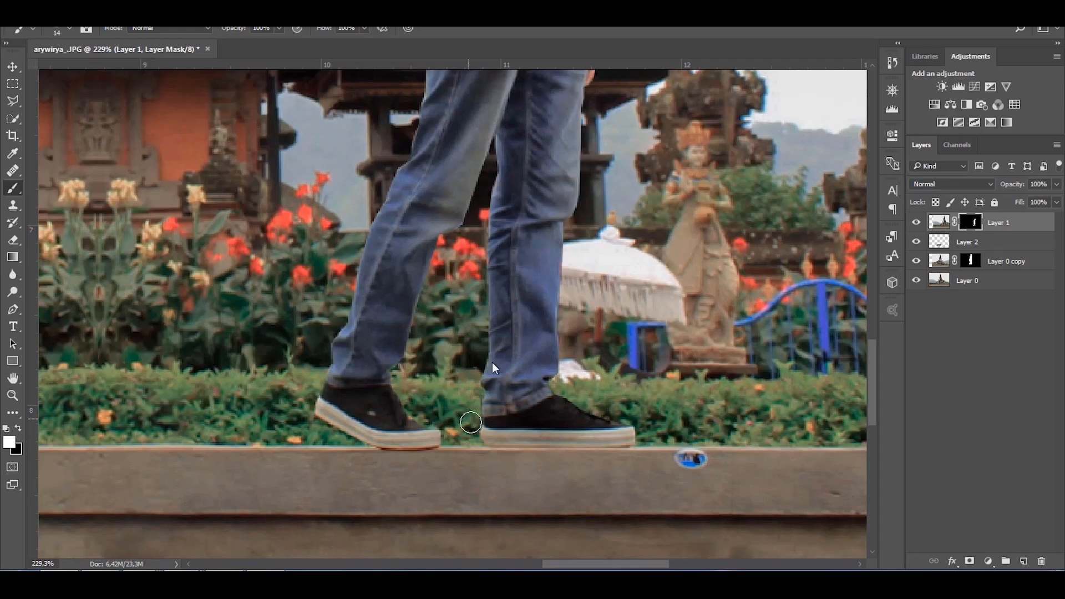
Reveal the shadow beneath the man's shoes on the Layer 1 mask with a larger brush.
{"action": "right_click", "coordinate": [492, 366]}
{"action": "left_click", "coordinate": [514, 457]}
{"action": "key", "text": "Return"}
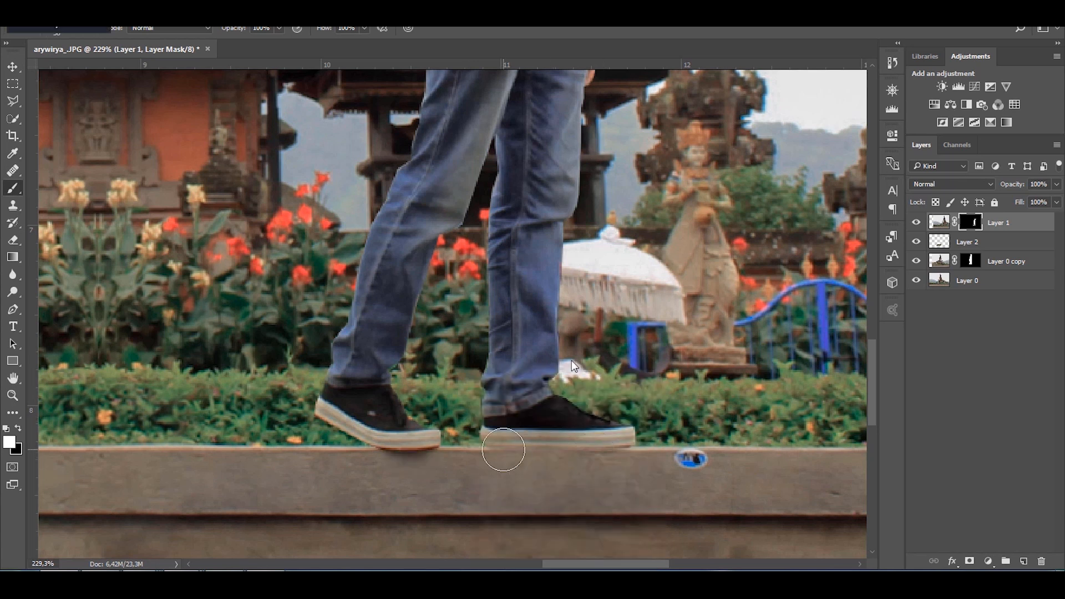
{"action": "scroll", "coordinate": [589, 227], "scroll_direction": "down", "scroll_amount": 9}
{"action": "scroll", "coordinate": [646, 287], "scroll_direction": "up", "scroll_amount": 9}
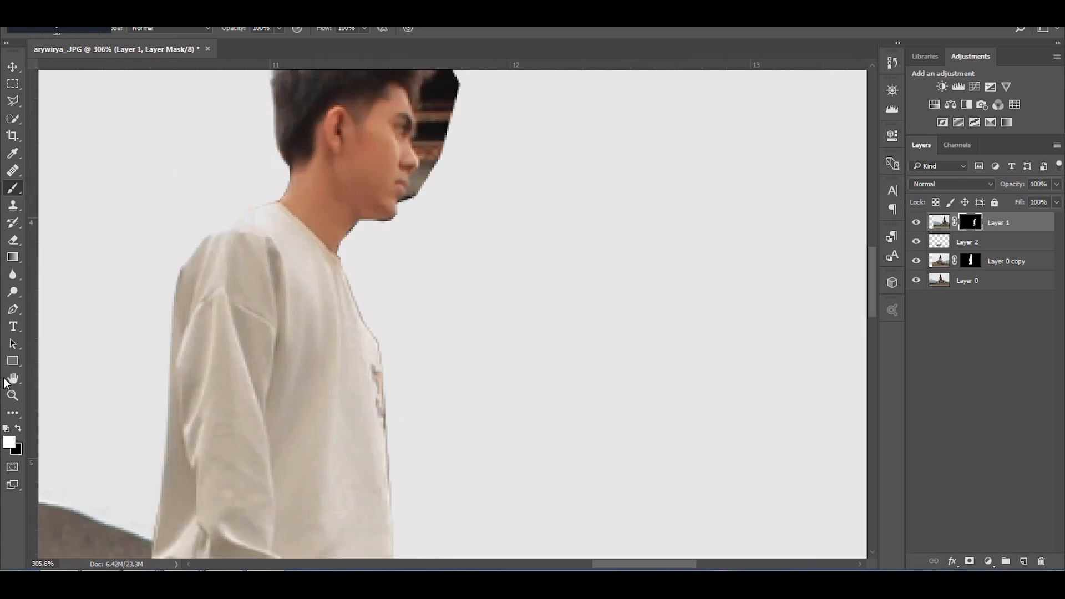
Mask out the fringe along the man's sweater and hand, reducing the brush to 6 px at 100% hardness.
{"action": "right_click", "coordinate": [435, 269]}
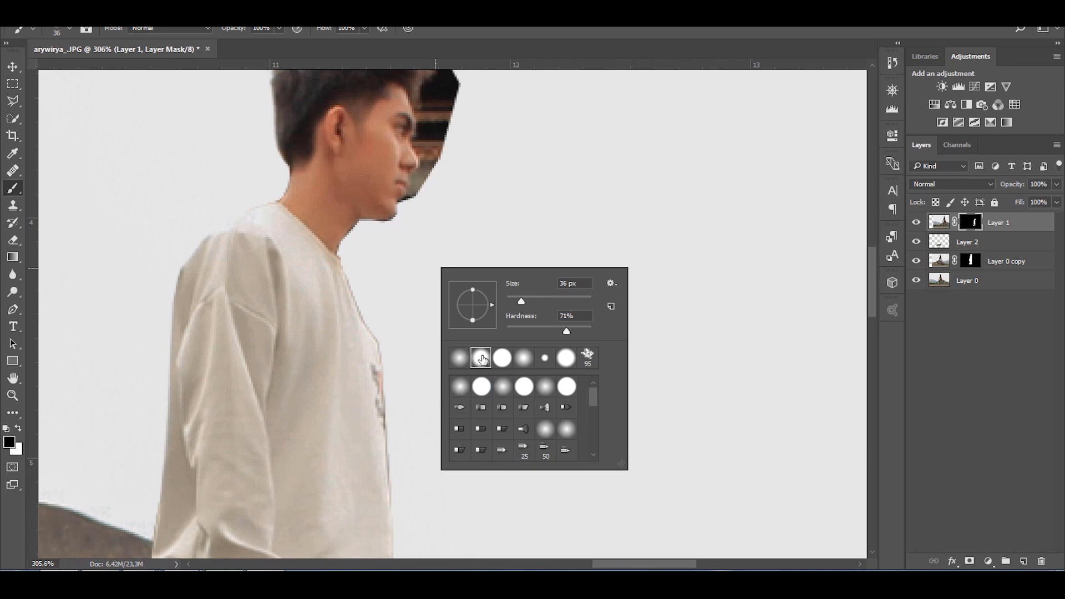
{"action": "double_click", "coordinate": [482, 358]}
{"action": "scroll", "coordinate": [342, 293], "scroll_direction": "up", "scroll_amount": 3}
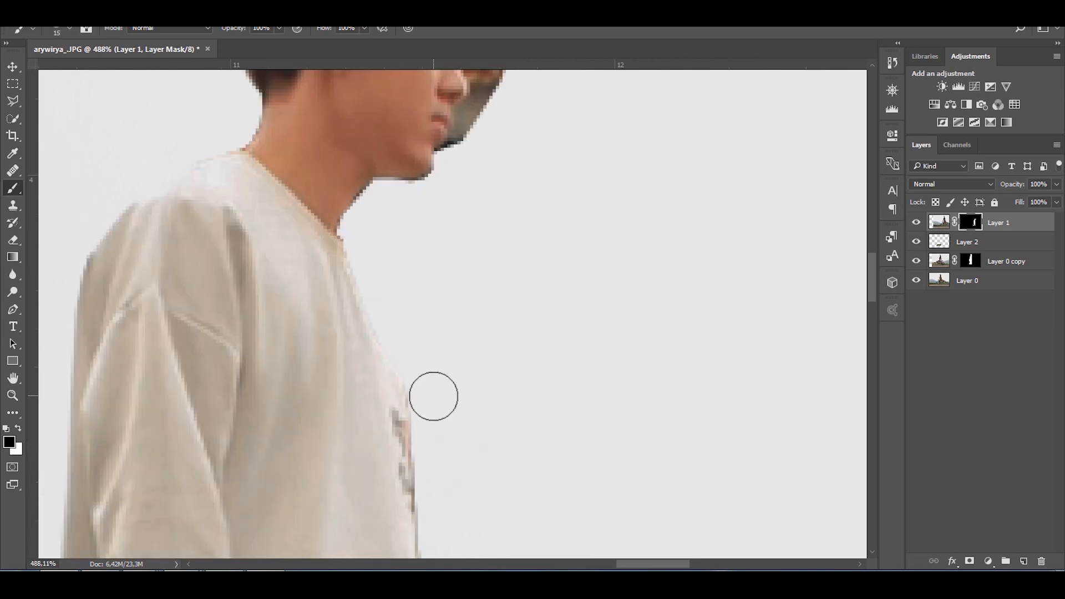
{"action": "scroll", "coordinate": [443, 333], "scroll_direction": "down", "scroll_amount": 10}
{"action": "scroll", "coordinate": [452, 413], "scroll_direction": "down", "scroll_amount": 1}
{"action": "right_click", "coordinate": [455, 393]}
{"action": "left_click_drag", "start_coordinate": [531, 403], "coordinate": [529, 404]}
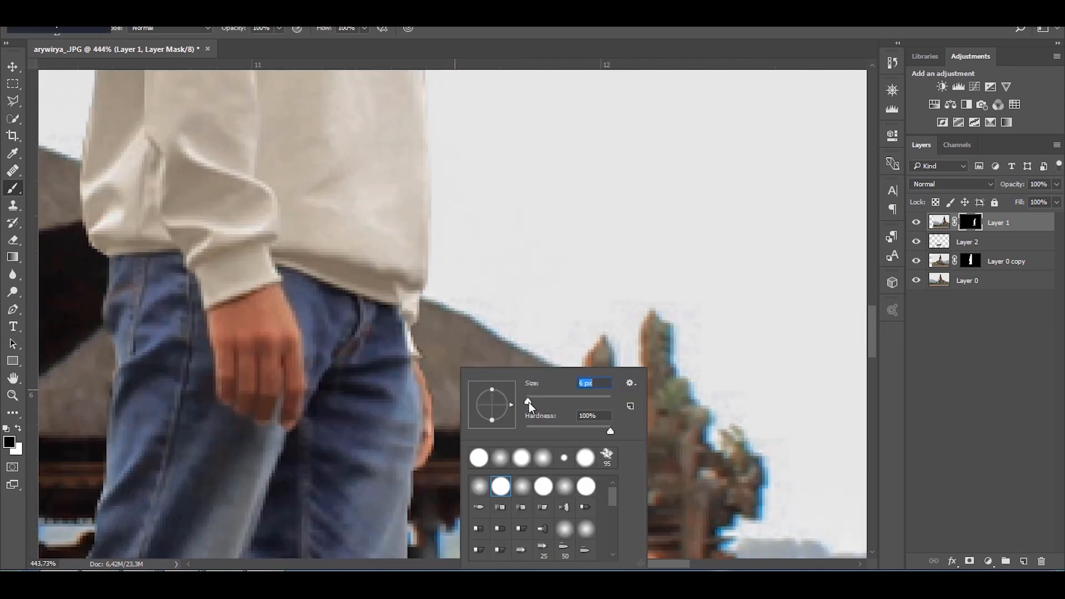
{"action": "left_click", "coordinate": [438, 360]}
Mask out the background remnants along the man's body and in front of his face with the small brush.
{"action": "scroll", "coordinate": [444, 349], "scroll_direction": "down", "scroll_amount": 5}
{"action": "scroll", "coordinate": [525, 166], "scroll_direction": "up", "scroll_amount": 6}
{"action": "scroll", "coordinate": [627, 325], "scroll_direction": "up", "scroll_amount": 2}
{"action": "key", "text": "l"}
{"action": "key", "text": "b"}
{"action": "scroll", "coordinate": [495, 360], "scroll_direction": "down", "scroll_amount": 3}
{"action": "scroll", "coordinate": [448, 376], "scroll_direction": "up", "scroll_amount": 3}
{"action": "mouse_move", "coordinate": [447, 376]}
{"action": "left_mouse_down"}
{"action": "mouse_move", "coordinate": [437, 418]}
{"action": "mouse_move", "coordinate": [435, 408]}
{"action": "mouse_move", "coordinate": [449, 413]}
{"action": "mouse_move", "coordinate": [436, 396]}
{"action": "mouse_move", "coordinate": [449, 333]}
{"action": "left_mouse_up"}
{"action": "scroll", "coordinate": [449, 345], "scroll_direction": "down", "scroll_amount": 6}
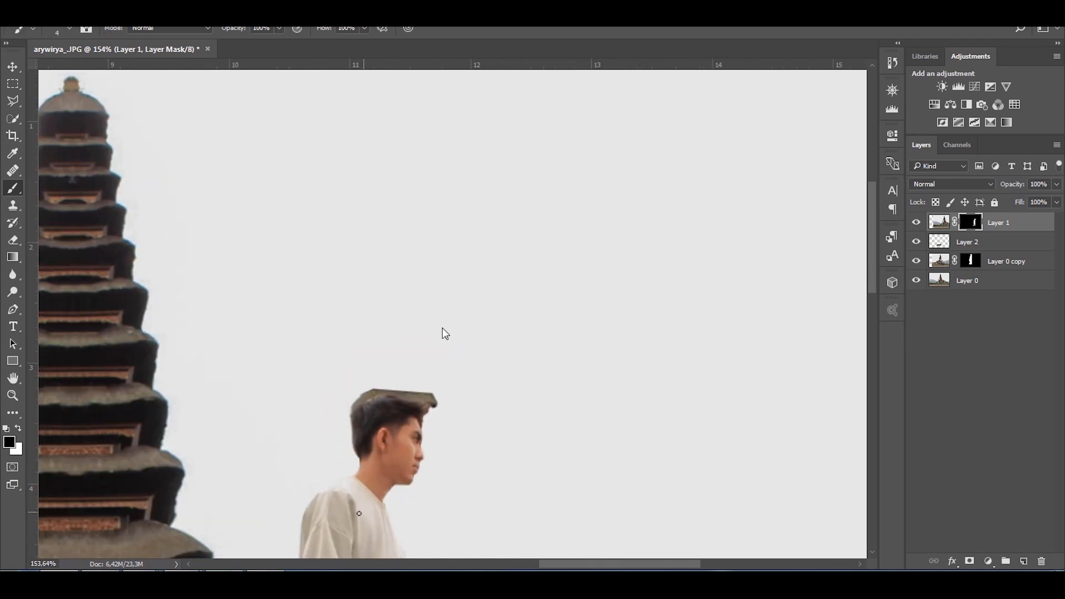
Mask out the roof fragment above the man's hair with the textured brush to give a natural hair edge.
{"action": "scroll", "coordinate": [342, 514], "scroll_direction": "down", "scroll_amount": 7}
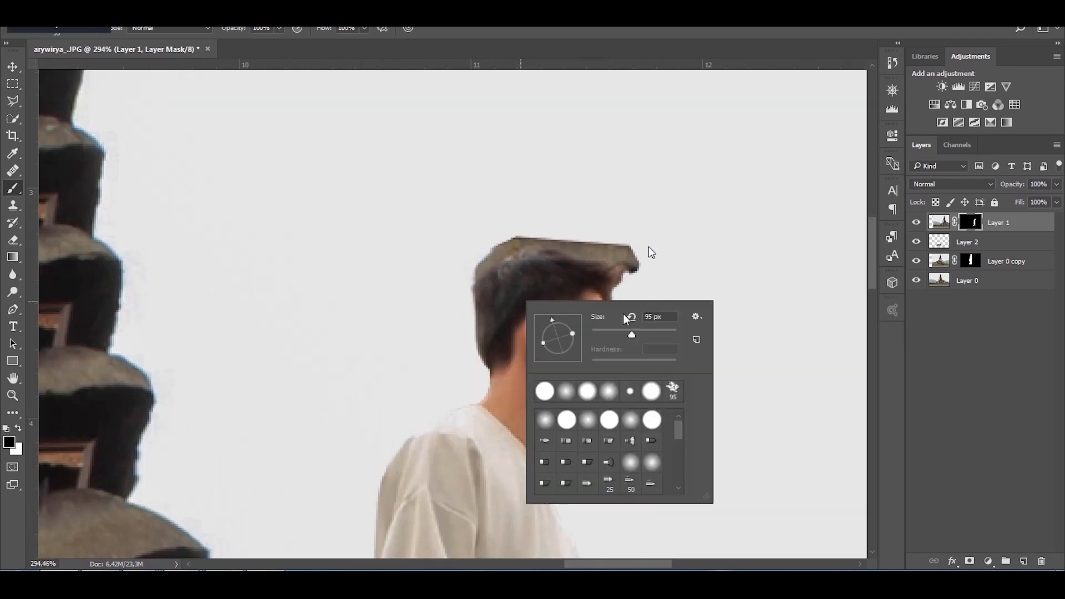
{"action": "left_click_drag", "start_coordinate": [567, 322], "coordinate": [574, 340]}
{"action": "left_click", "coordinate": [471, 266]}
{"action": "mouse_move", "coordinate": [468, 269]}
{"action": "left_mouse_down"}
{"action": "mouse_move", "coordinate": [499, 246]}
{"action": "mouse_move", "coordinate": [549, 237]}
{"action": "mouse_move", "coordinate": [632, 250]}
{"action": "left_mouse_up"}
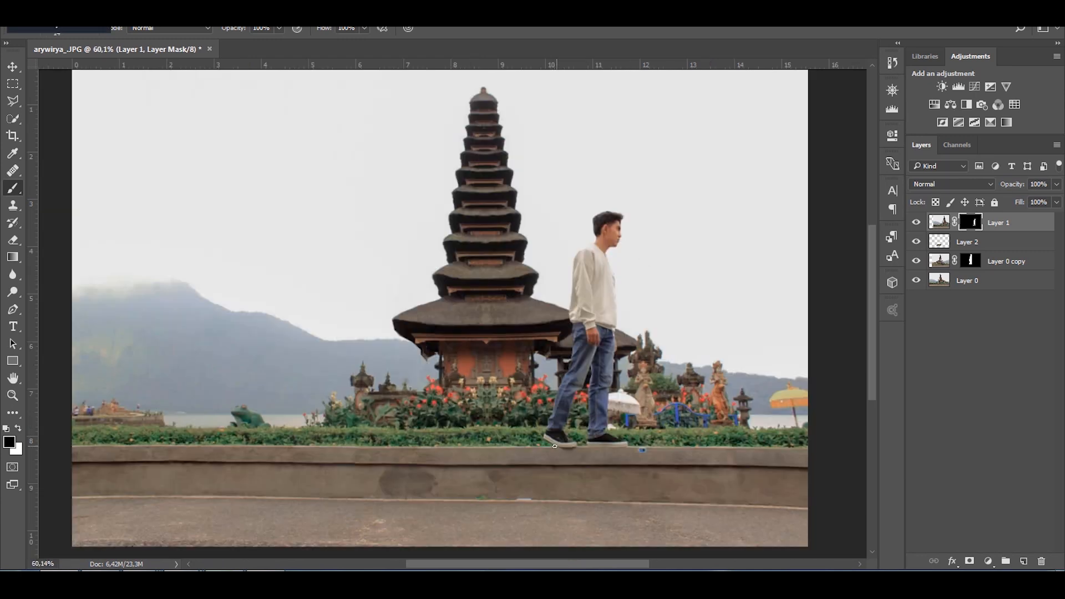
Pick a near-white foreground colour and add a soft dab of it on a new layer above the man.
{"action": "left_click", "coordinate": [9, 443]}
{"action": "type", "text": "ffffff"}
{"action": "key", "text": "Return"}
{"action": "right_click", "coordinate": [643, 258]}
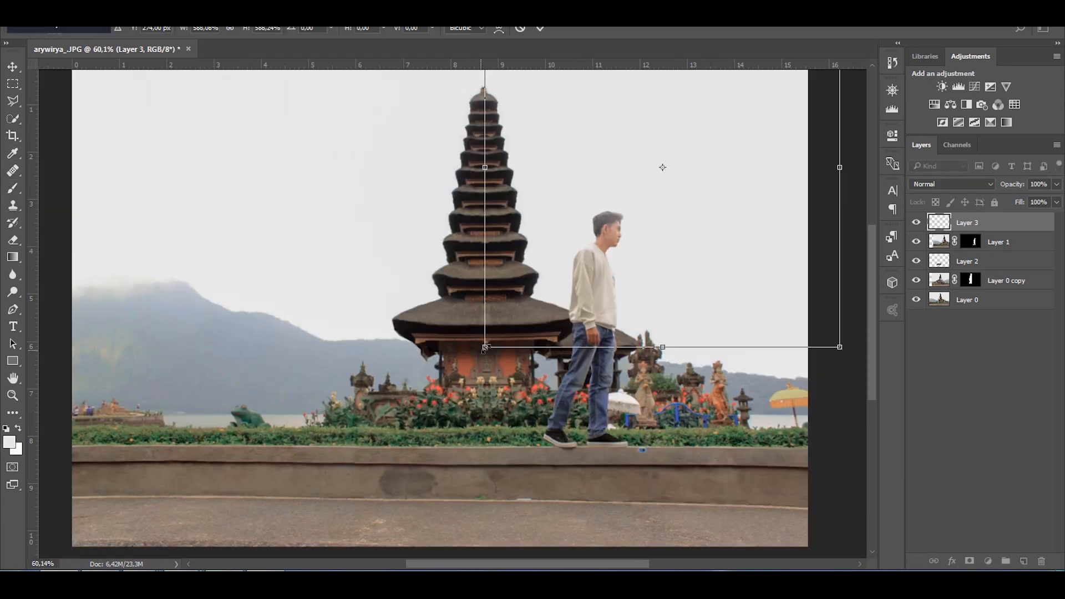
Enlarge the white haze over the man's upper body and clip Layer 3 to his layer at 24% opacity.
{"action": "left_click_drag", "start_coordinate": [485, 348], "coordinate": [364, 435]}
{"action": "scroll", "coordinate": [375, 414], "scroll_direction": "down", "scroll_amount": 3}
{"action": "left_click_drag", "start_coordinate": [407, 393], "coordinate": [357, 431]}
{"action": "left_click_drag", "start_coordinate": [508, 339], "coordinate": [551, 319]}
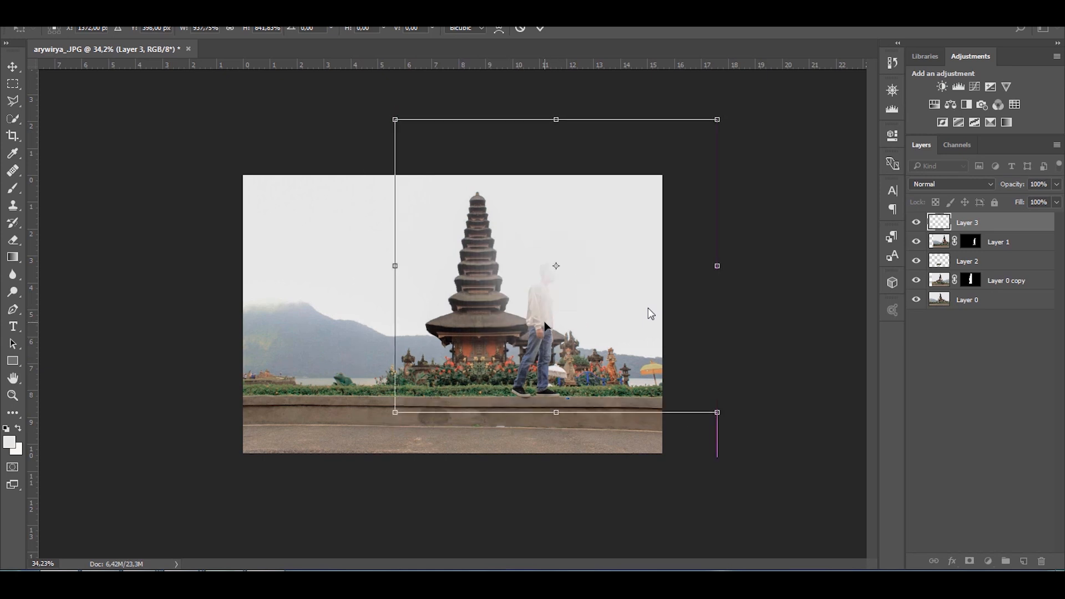
{"action": "key", "text": "Return"}
{"action": "key", "text": "ctrl+alt+g"}
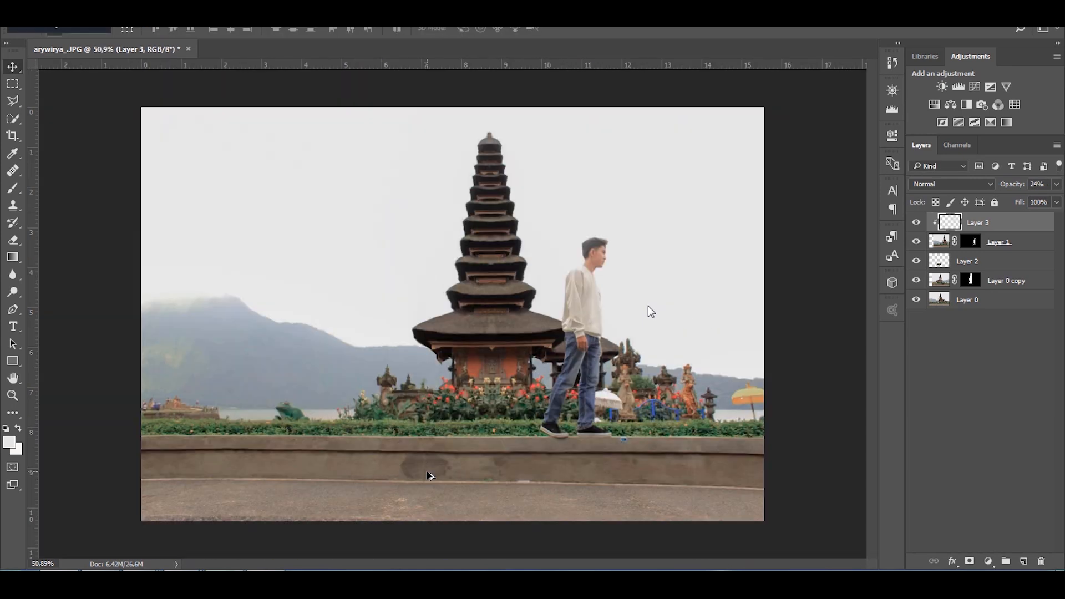
Compare the man's hair with the Layer 1 mask disabled and enabled, and touch up the hair edge with the textured brush.
{"action": "left_click", "coordinate": [971, 241], "text": "shift"}
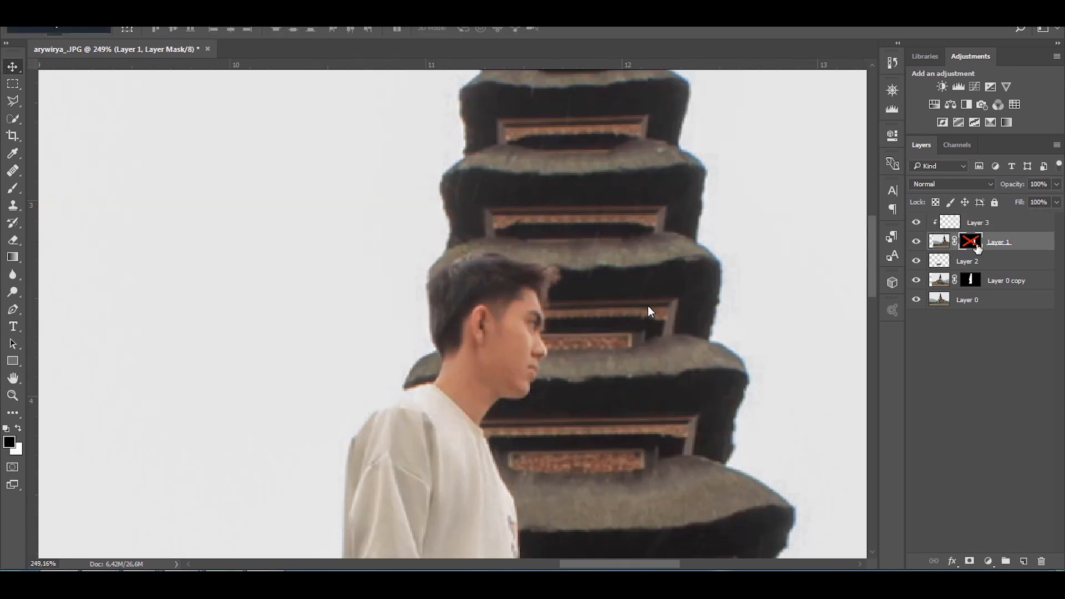
{"action": "left_click", "coordinate": [975, 243], "text": "shift"}
{"action": "scroll", "coordinate": [422, 400], "scroll_direction": "down", "scroll_amount": 3}
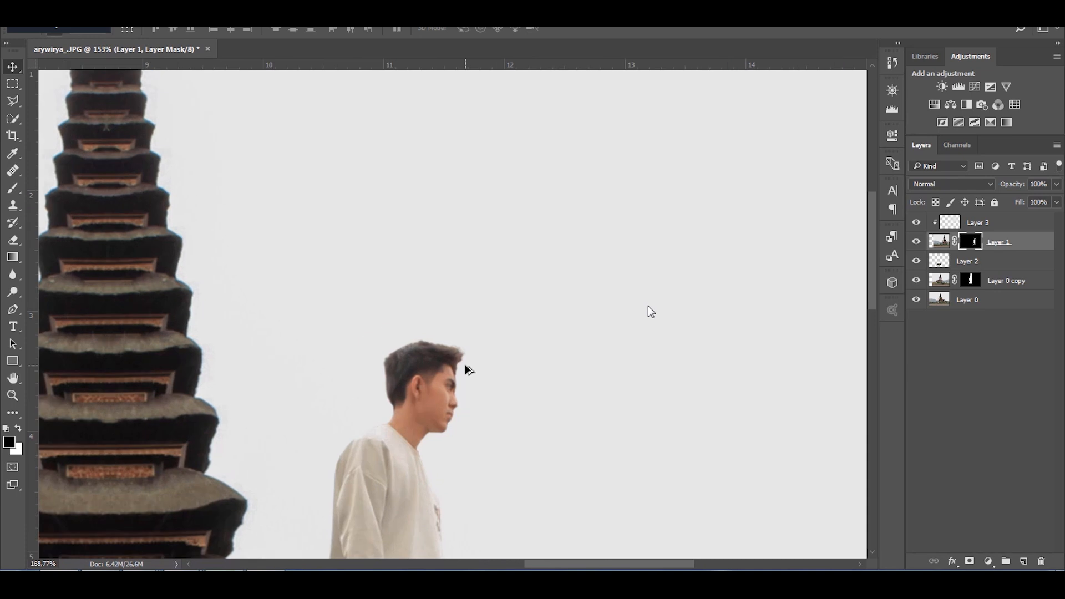
{"action": "scroll", "coordinate": [488, 373], "scroll_direction": "up", "scroll_amount": 3}
{"action": "left_click", "coordinate": [972, 242], "text": "shift"}
{"action": "left_click", "coordinate": [971, 242], "text": "shift"}
{"action": "key", "text": "b"}
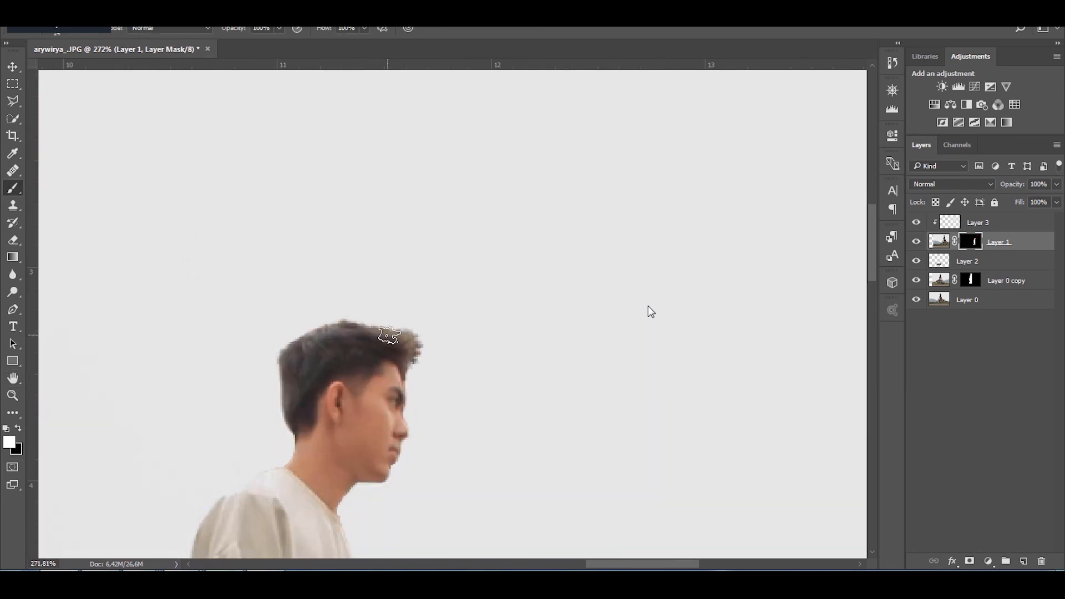
{"action": "scroll", "coordinate": [400, 338], "scroll_direction": "down", "scroll_amount": 5}
{"action": "scroll", "coordinate": [357, 389], "scroll_direction": "up", "scroll_amount": 5}
{"action": "scroll", "coordinate": [357, 388], "scroll_direction": "down", "scroll_amount": 6}
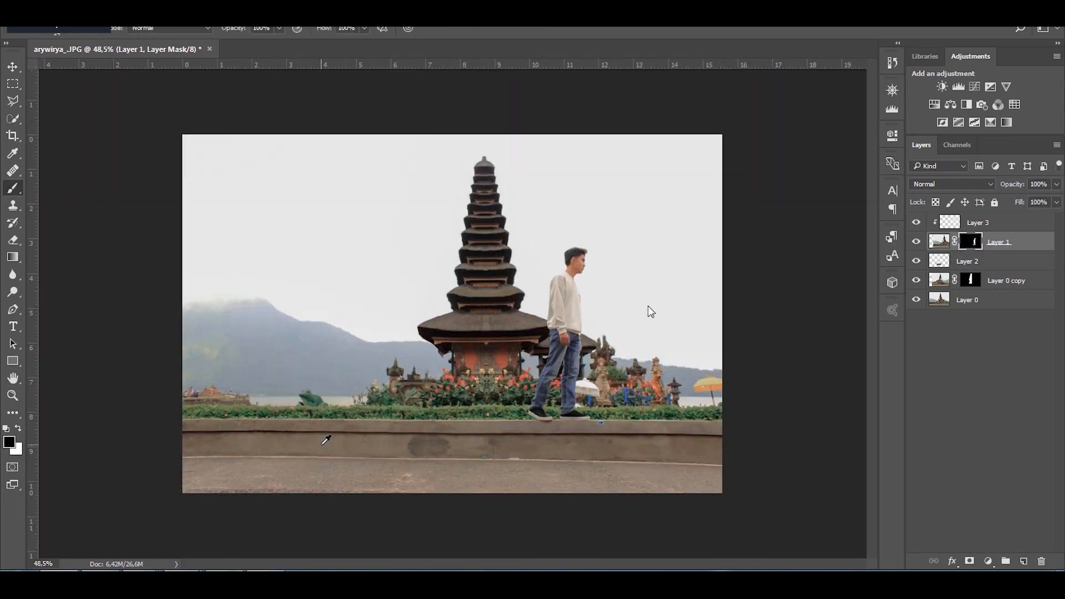
Copy the left sky and mountain area of Layer 0 to a new layer and shift it right over the temple's edge.
{"action": "scroll", "coordinate": [328, 438], "scroll_direction": "up", "scroll_amount": 1}
{"action": "left_click", "coordinate": [976, 300]}
{"action": "left_click", "coordinate": [14, 86]}
{"action": "left_click_drag", "start_coordinate": [126, 97], "coordinate": [370, 422]}
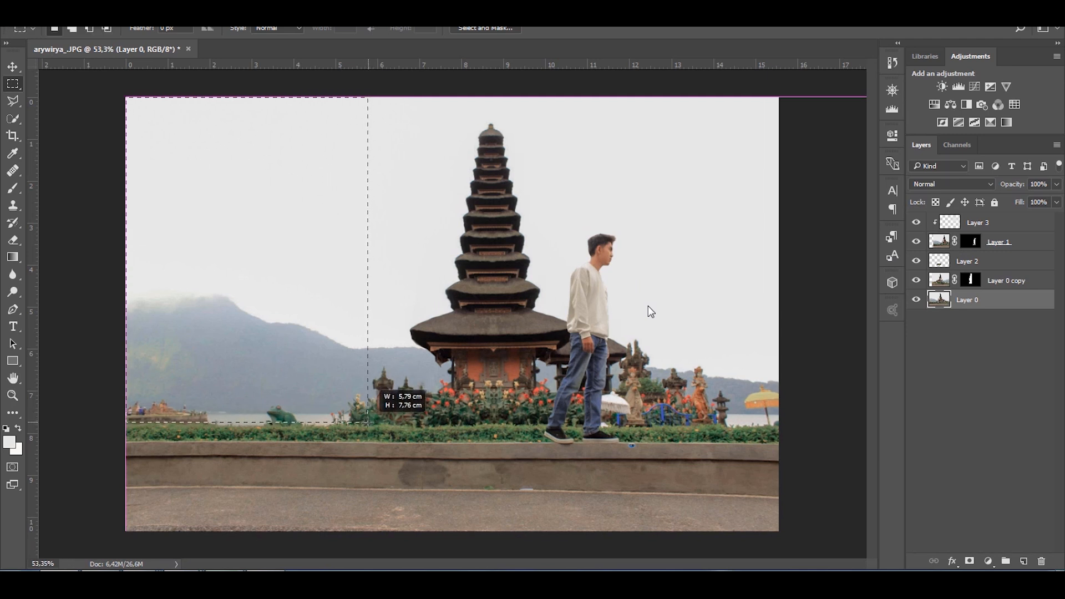
{"action": "key", "text": "ctrl+j"}
{"action": "key", "text": "v"}
{"action": "left_click_drag", "start_coordinate": [173, 291], "coordinate": [265, 291]}
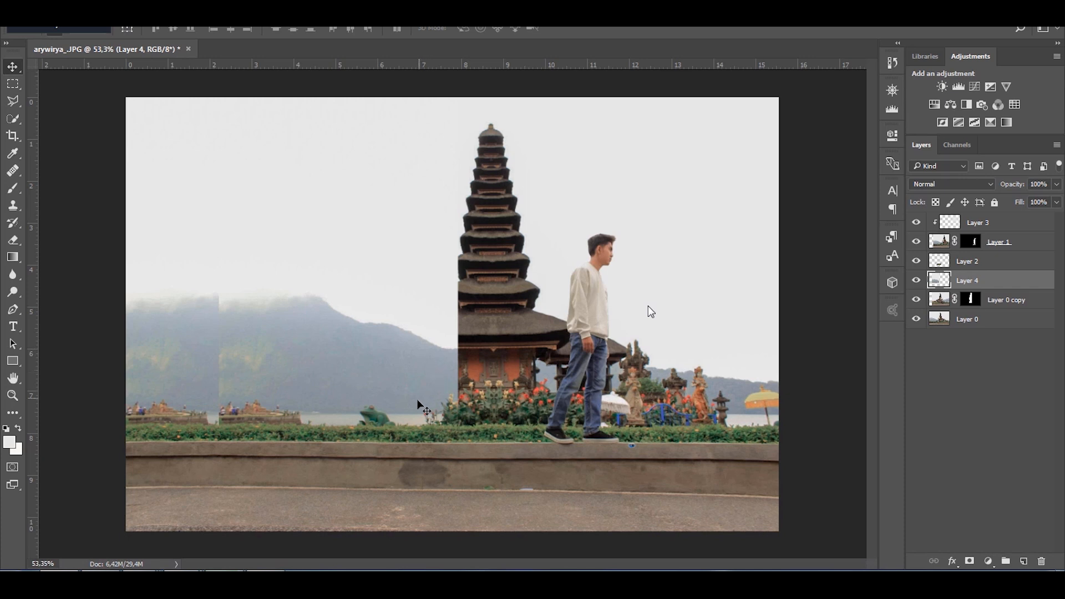
Select the temple with Layer 4 at 0% opacity, then restore it to 100% and mask the temple out of it.
{"action": "scroll", "coordinate": [419, 400], "scroll_direction": "up", "scroll_amount": 5}
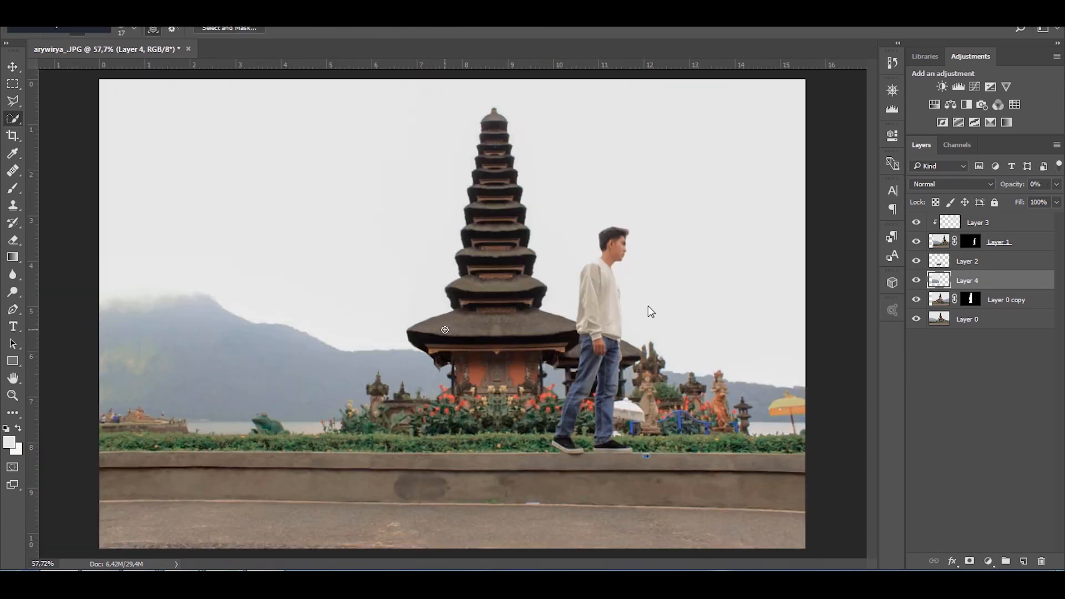
{"action": "mouse_move", "coordinate": [461, 333]}
{"action": "left_mouse_down"}
{"action": "mouse_move", "coordinate": [441, 341]}
{"action": "mouse_move", "coordinate": [440, 360]}
{"action": "mouse_move", "coordinate": [469, 375]}
{"action": "mouse_move", "coordinate": [461, 369]}
{"action": "mouse_move", "coordinate": [465, 405]}
{"action": "mouse_move", "coordinate": [465, 396]}
{"action": "left_mouse_up"}
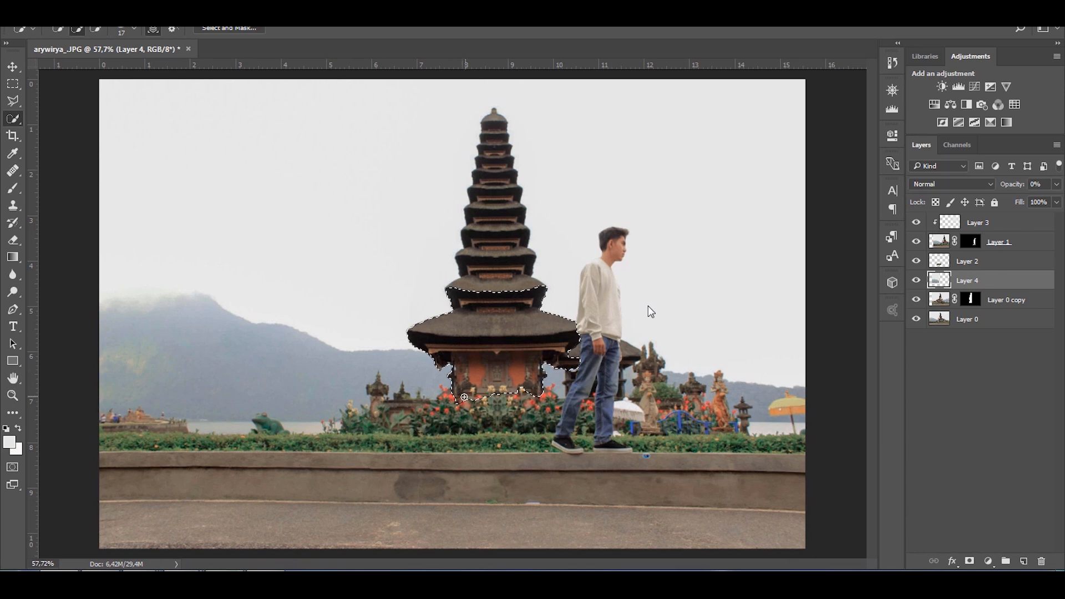
{"action": "left_click", "coordinate": [471, 279]}
{"action": "left_click_drag", "start_coordinate": [1006, 189], "coordinate": [1062, 189]}
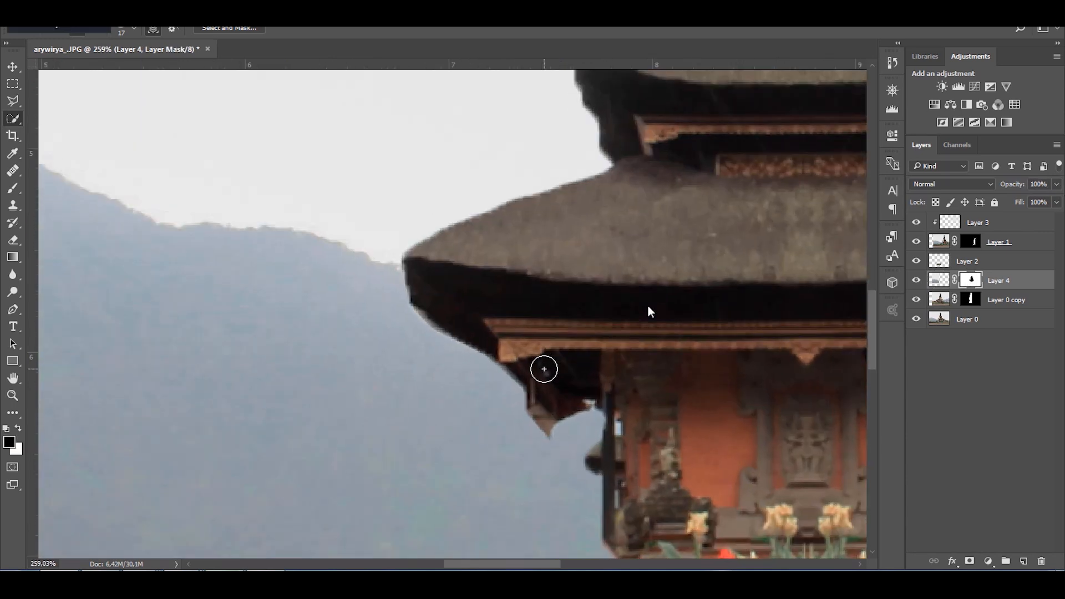
{"action": "key", "text": "ctrl+alt+r"}
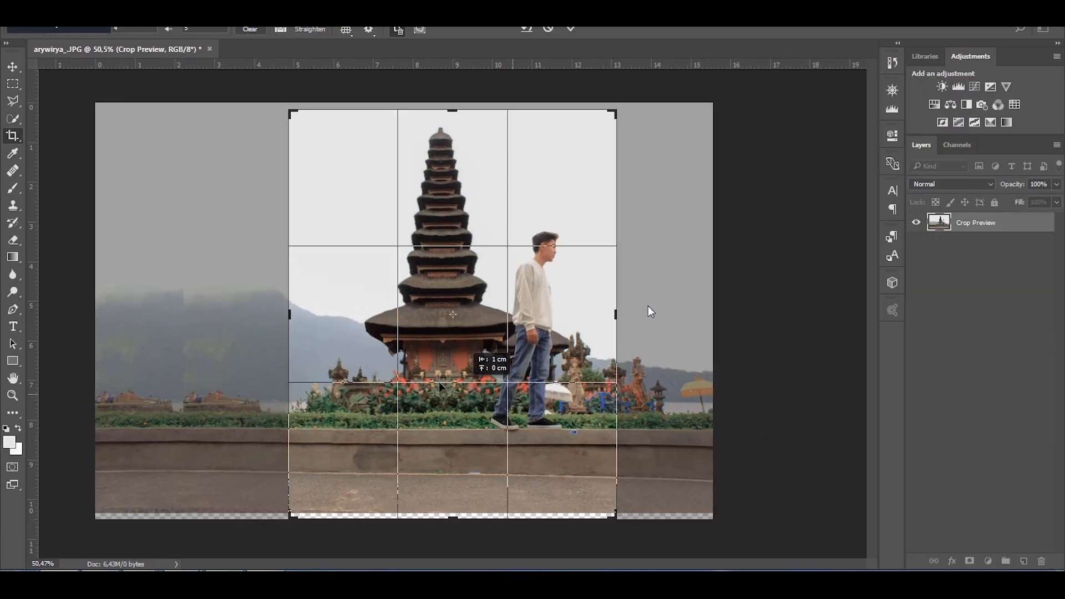
Crop the photo to a 4:5 portrait framing the temple and the man, with a merged copy above the grouped layers.
{"action": "left_click_drag", "start_coordinate": [441, 387], "coordinate": [432, 399]}
{"action": "left_click_drag", "start_coordinate": [772, 356], "coordinate": [774, 359]}
{"action": "left_click_drag", "start_coordinate": [712, 379], "coordinate": [712, 379]}
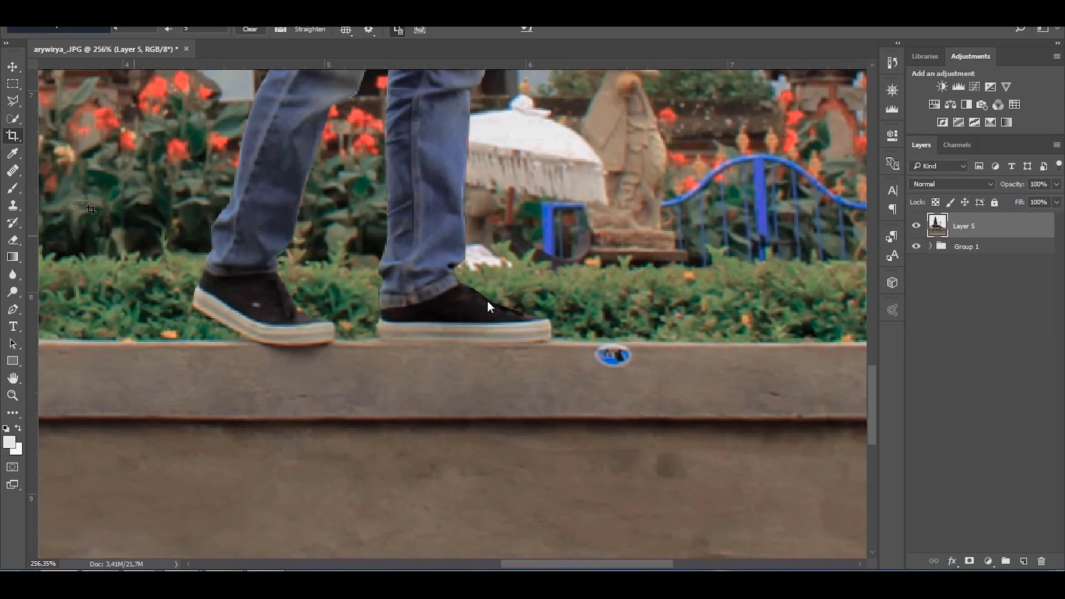
Remove the blue spot beside the man's shoes and the green leaf at the wall's base with the Clone Stamp.
{"action": "key", "text": "s"}
{"action": "key", "text": "c"}
{"action": "key", "text": "s"}
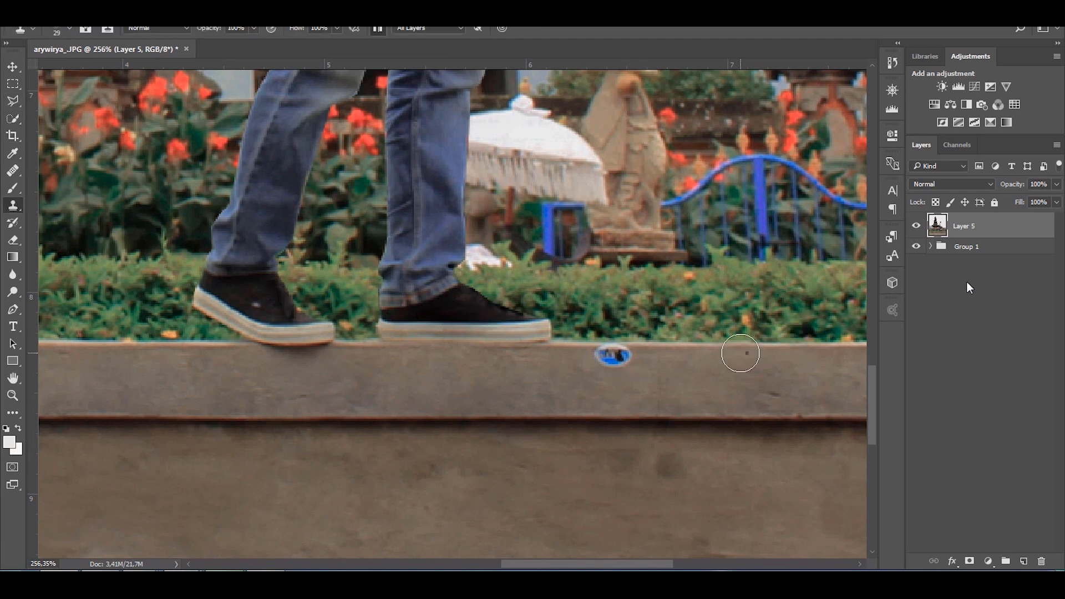
{"action": "right_click", "coordinate": [743, 353]}
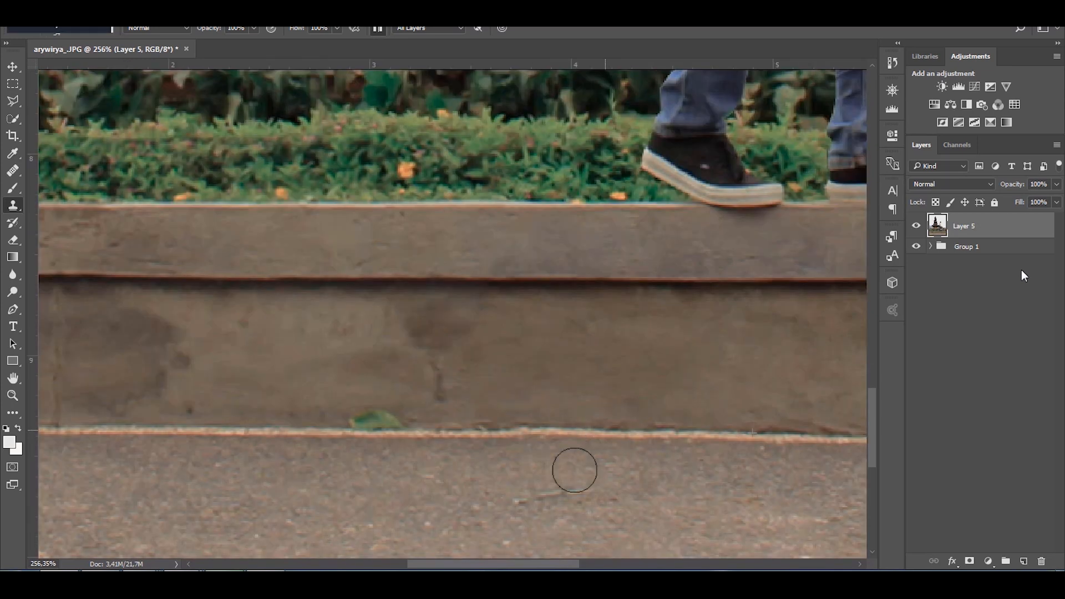
{"action": "left_click_drag", "start_coordinate": [513, 566], "coordinate": [489, 566]}
{"action": "mouse_move", "coordinate": [627, 428]}
{"action": "left_mouse_down"}
{"action": "mouse_move", "coordinate": [705, 428]}
{"action": "mouse_move", "coordinate": [658, 433]}
{"action": "left_mouse_up"}
{"action": "left_click", "coordinate": [376, 436], "text": "alt"}
{"action": "scroll", "coordinate": [517, 498], "scroll_direction": "down", "scroll_amount": 8}
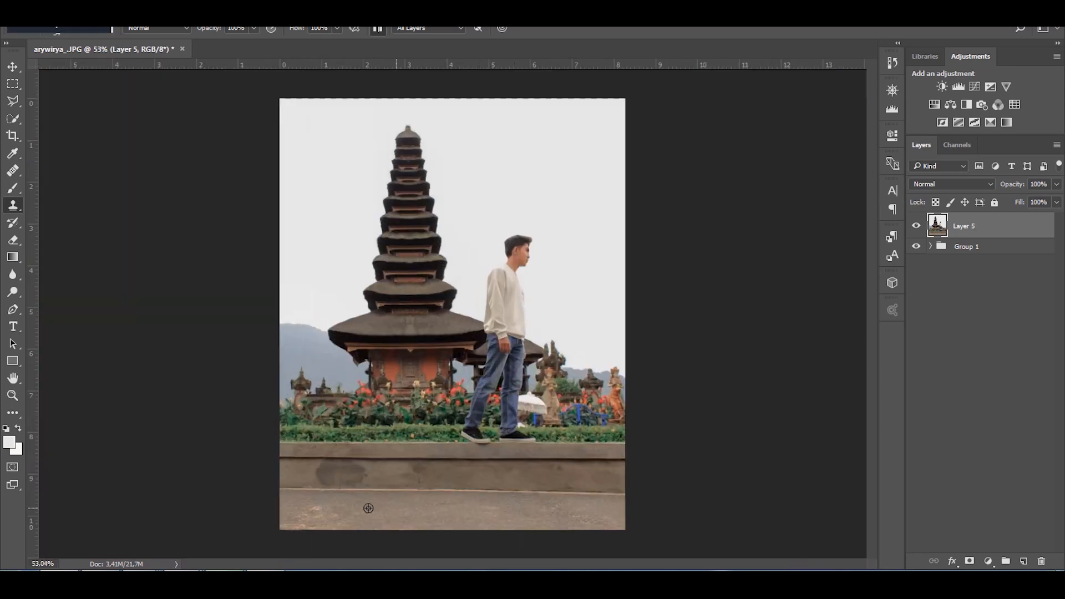
Copy the clean right end of the wall to a new layer and move it toward the dark stain for transforming.
{"action": "scroll", "coordinate": [371, 509], "scroll_direction": "up", "scroll_amount": 2}
{"action": "scroll", "coordinate": [303, 532], "scroll_direction": "up", "scroll_amount": 3}
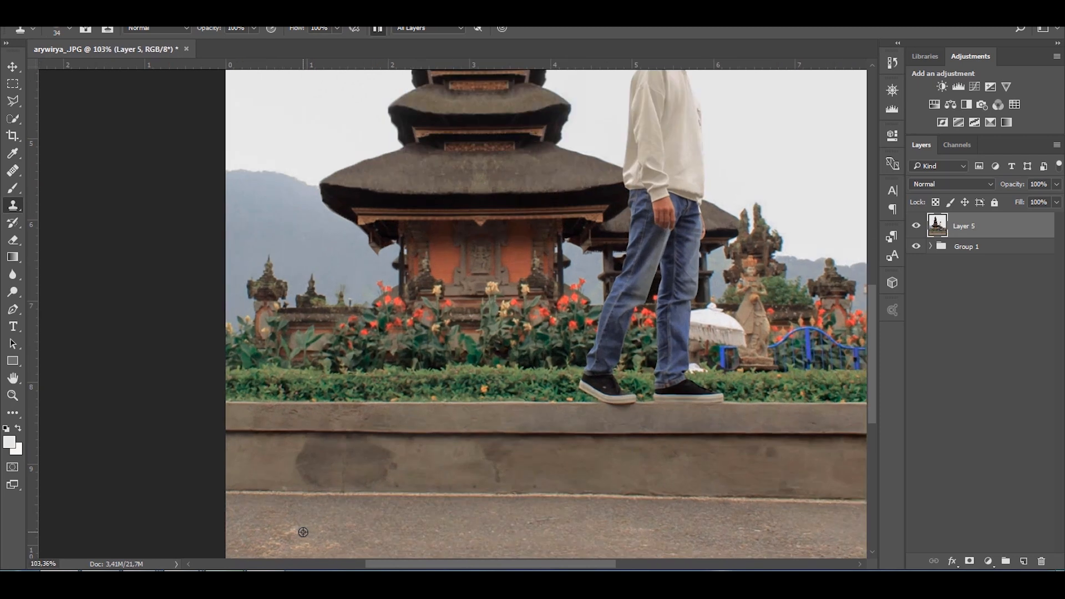
{"action": "scroll", "coordinate": [411, 526], "scroll_direction": "down", "scroll_amount": 2}
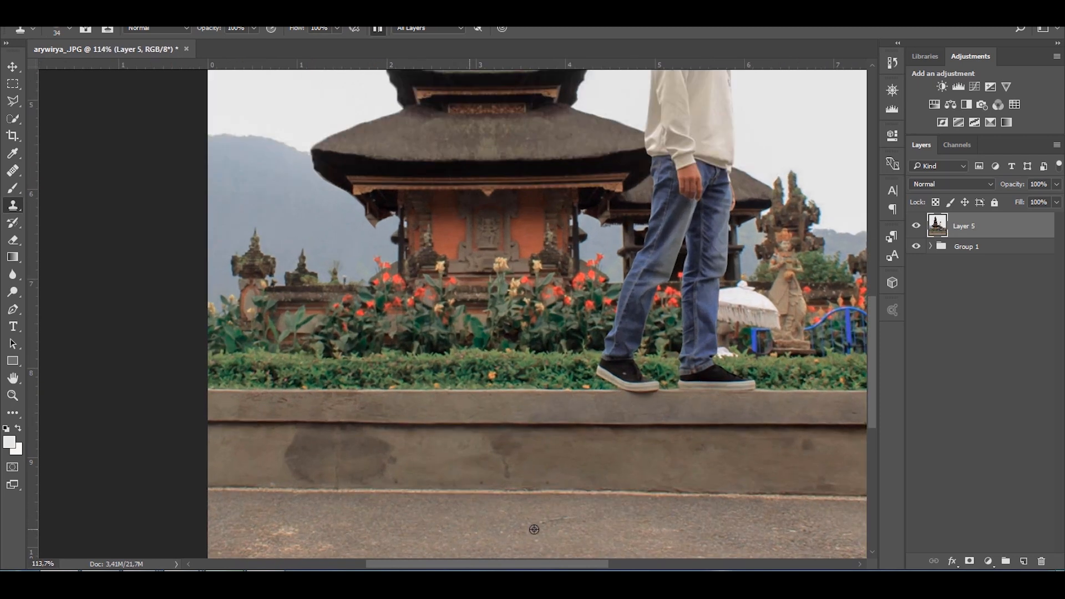
{"action": "left_click", "coordinate": [12, 84]}
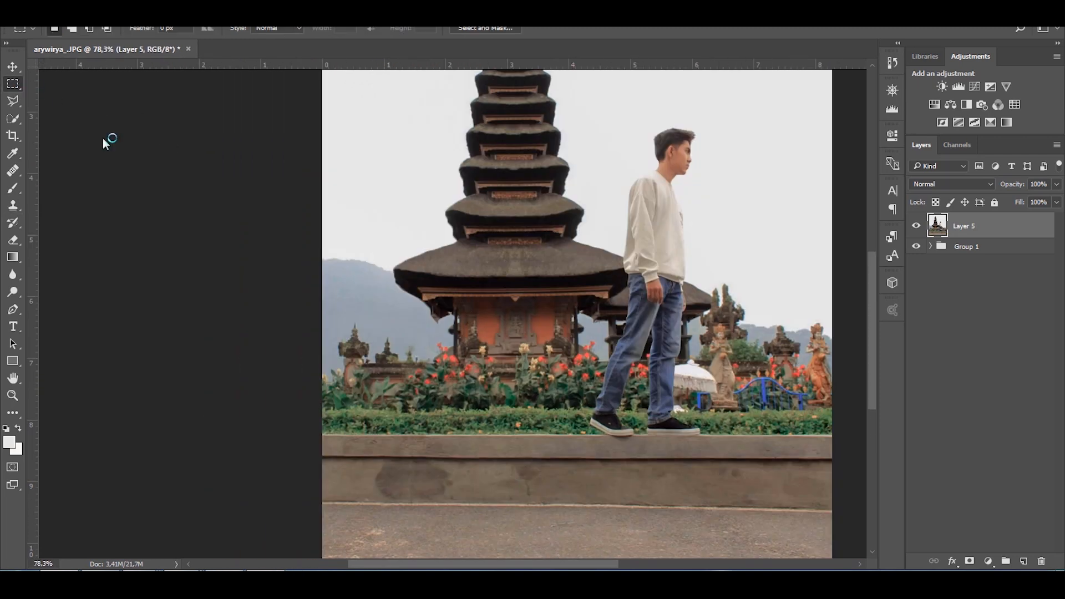
{"action": "left_click_drag", "start_coordinate": [835, 452], "coordinate": [688, 514]}
{"action": "key", "text": "ctrl+j"}
{"action": "key", "text": "ctrl+t"}
{"action": "left_click_drag", "start_coordinate": [801, 494], "coordinate": [455, 493]}
Fit the mirrored wall patch over the dark stain by distorting its corners to match the wall's edges.
{"action": "scroll", "coordinate": [348, 511], "scroll_direction": "up", "scroll_amount": 6}
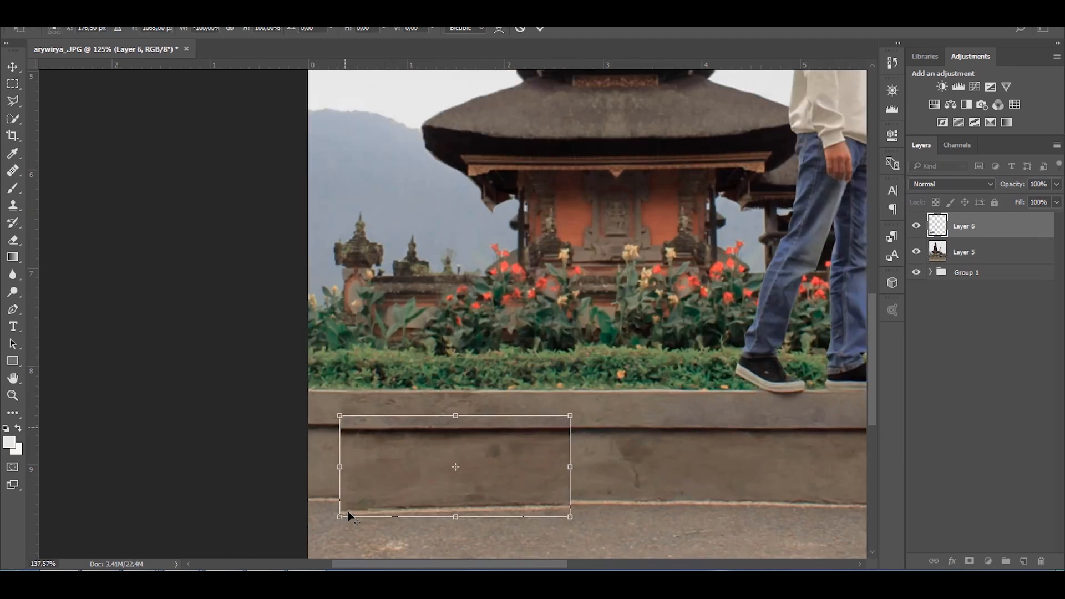
{"action": "left_click_drag", "start_coordinate": [615, 482], "coordinate": [508, 484]}
{"action": "left_click_drag", "start_coordinate": [565, 520], "coordinate": [566, 512]}
{"action": "left_click_drag", "start_coordinate": [228, 520], "coordinate": [233, 507]}
{"action": "left_click_drag", "start_coordinate": [229, 373], "coordinate": [229, 369]}
{"action": "left_click_drag", "start_coordinate": [233, 508], "coordinate": [234, 507]}
{"action": "left_click_drag", "start_coordinate": [350, 437], "coordinate": [358, 436]}
{"action": "key", "text": "Return"}
Soften the wall patch's edges with the Eraser and merge the patch into Layer 5.
{"action": "key", "text": "e"}
{"action": "scroll", "coordinate": [477, 480], "scroll_direction": "down", "scroll_amount": 4}
{"action": "right_click", "coordinate": [417, 438]}
{"action": "right_click", "coordinate": [528, 414]}
{"action": "scroll", "coordinate": [504, 417], "scroll_direction": "down", "scroll_amount": 5}
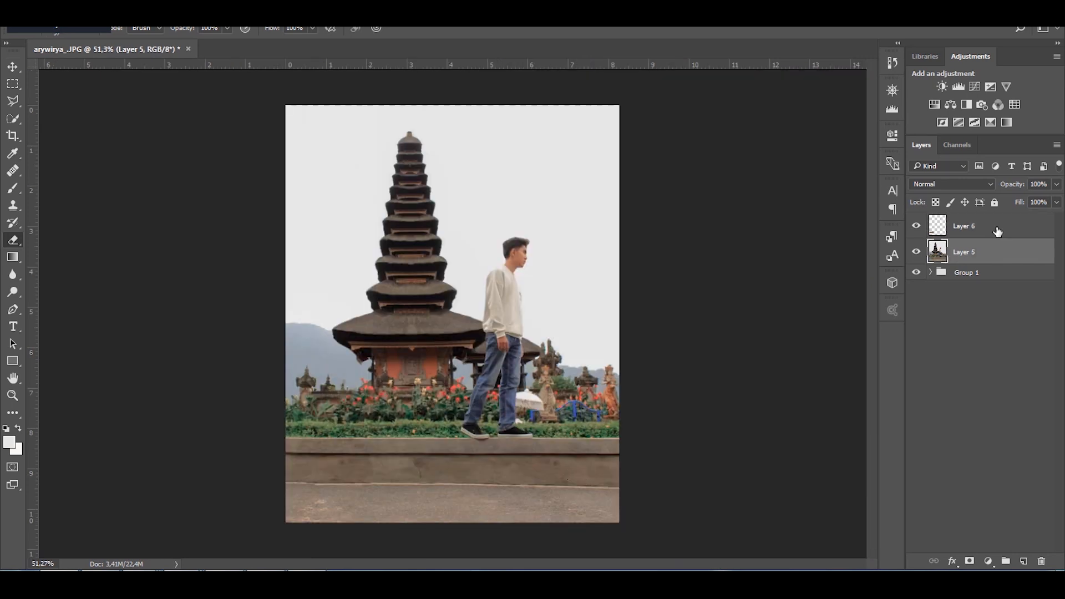
{"action": "key", "text": "ctrl+e"}
Copy the right part of the road to a new layer and skew its upper right corner upward along the wall's base.
{"action": "left_click", "coordinate": [16, 69]}
{"action": "left_click", "coordinate": [55, 12]}
{"action": "left_click", "coordinate": [485, 436]}
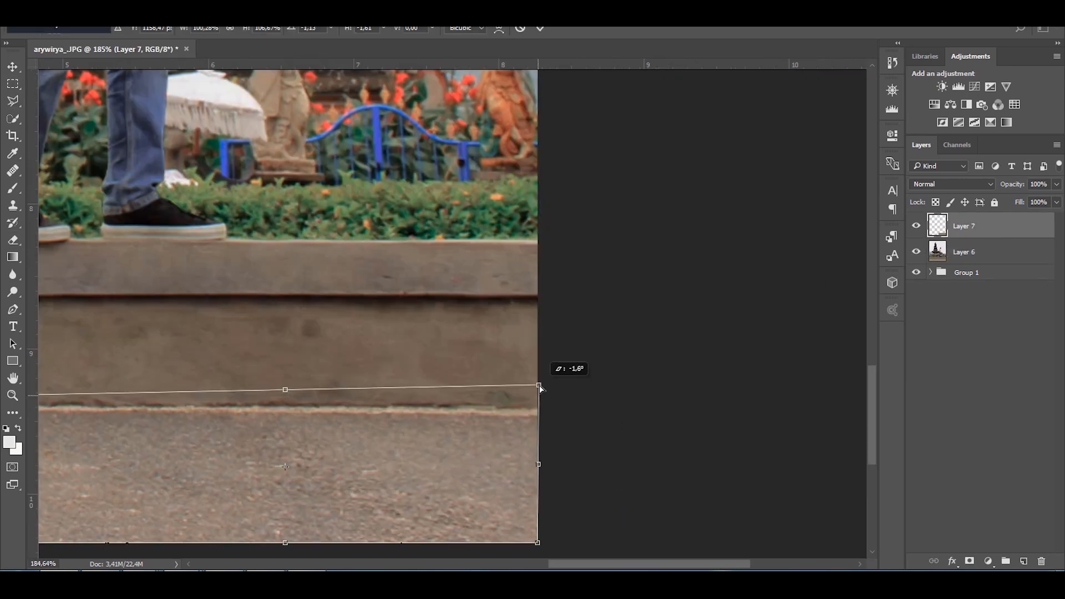
{"action": "left_click_drag", "start_coordinate": [540, 388], "coordinate": [542, 382]}
{"action": "scroll", "coordinate": [360, 438], "scroll_direction": "down", "scroll_amount": 4}
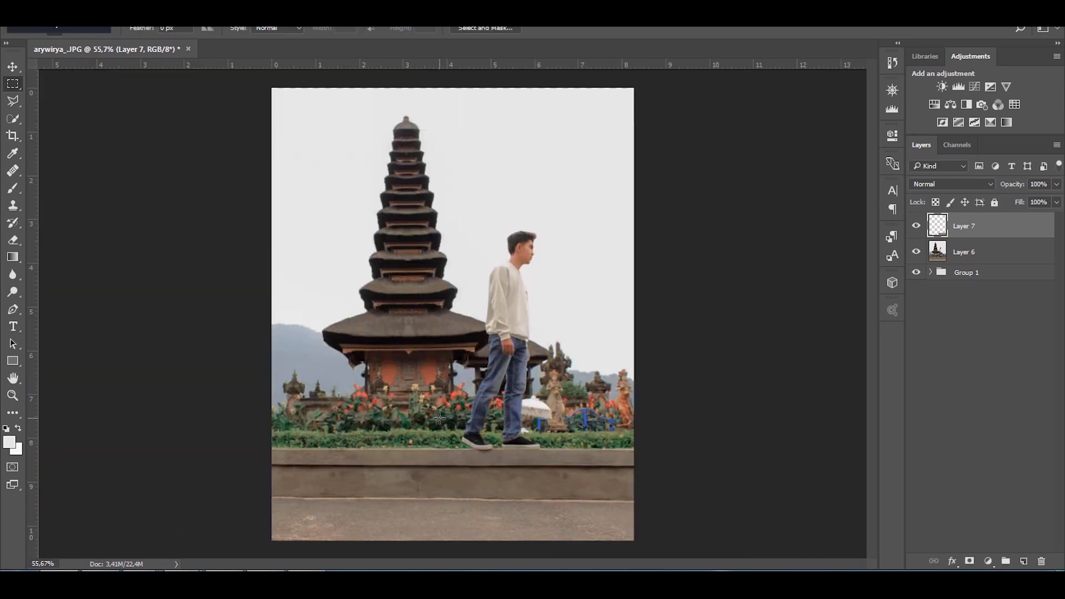
Crop the merged image at the 4:5 ratio to trim its left edge.
{"action": "left_click", "coordinate": [196, 11]}
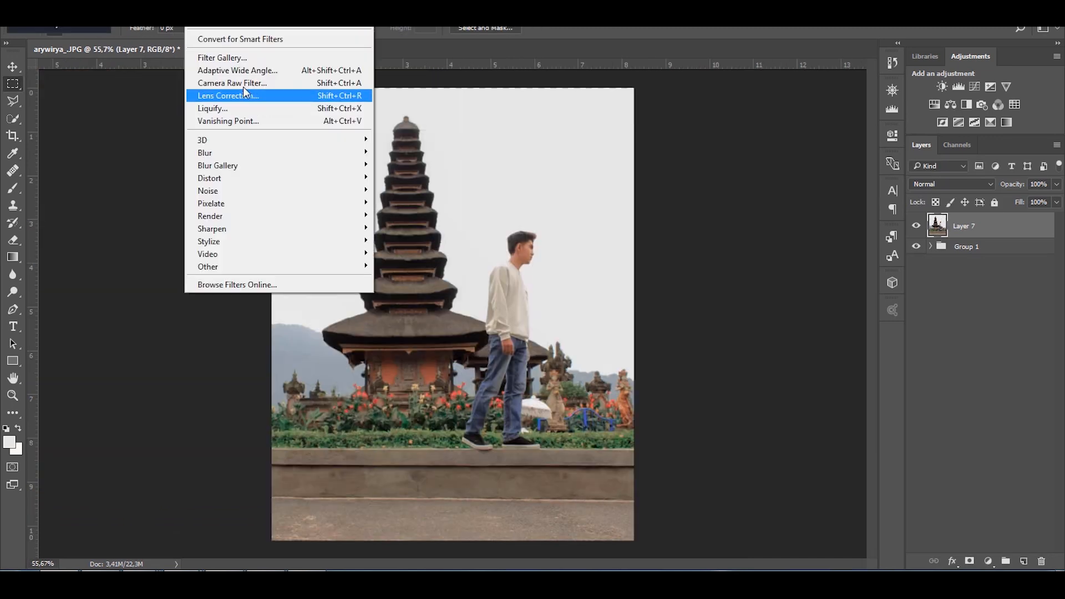
{"action": "right_click", "coordinate": [497, 202]}
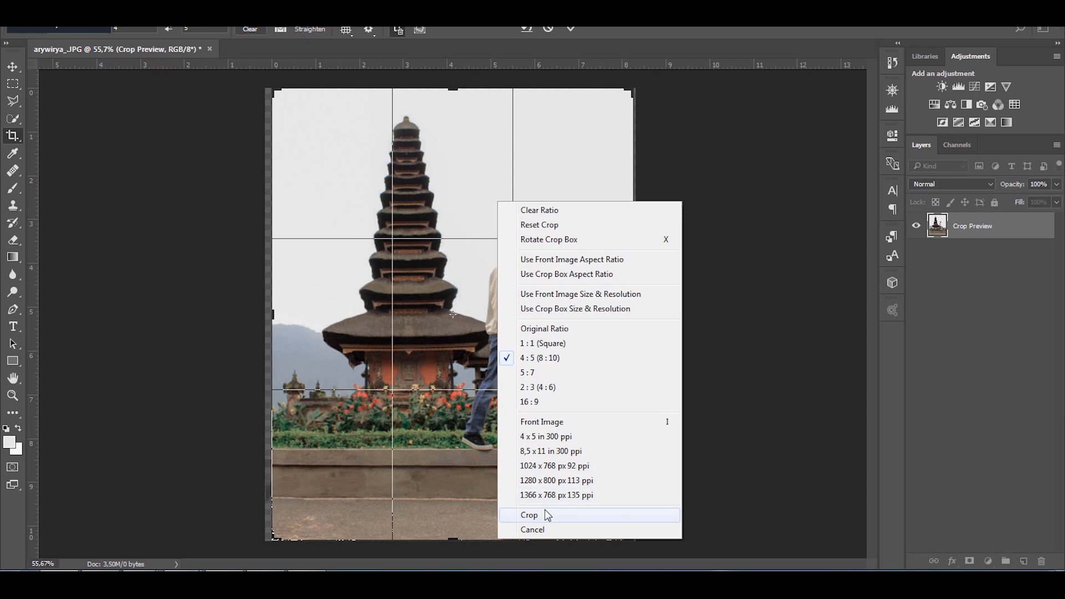
{"action": "left_click", "coordinate": [545, 511]}
{"action": "left_click", "coordinate": [196, 11]}
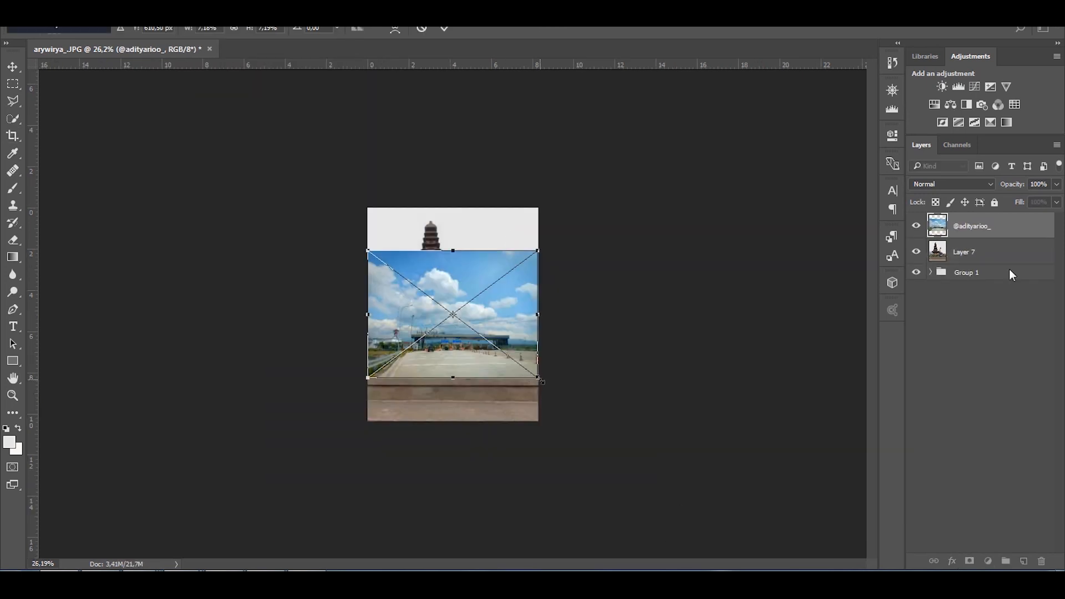
Scale the placed sky photo over the canvas and delete its lower part with the toll gate.
{"action": "left_click_drag", "start_coordinate": [542, 382], "coordinate": [541, 355]}
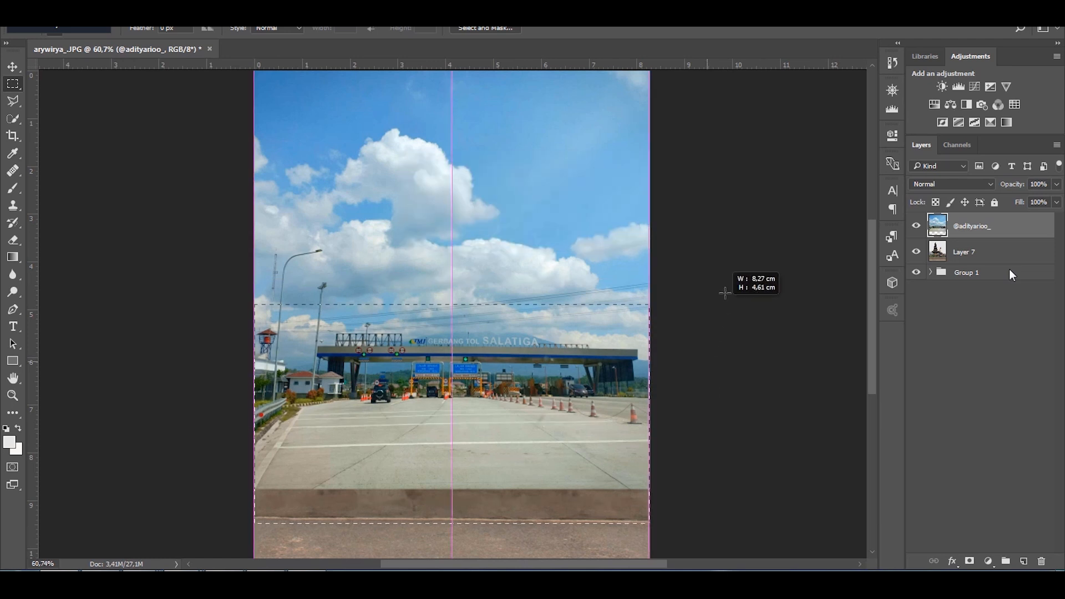
{"action": "left_click_drag", "start_coordinate": [726, 291], "coordinate": [726, 278]}
{"action": "key", "text": "Delete"}
{"action": "key", "text": "ctrl+d"}
Resize and reposition the remaining clouds and blue sky to fill the area behind the temple.
{"action": "left_click", "coordinate": [13, 102]}
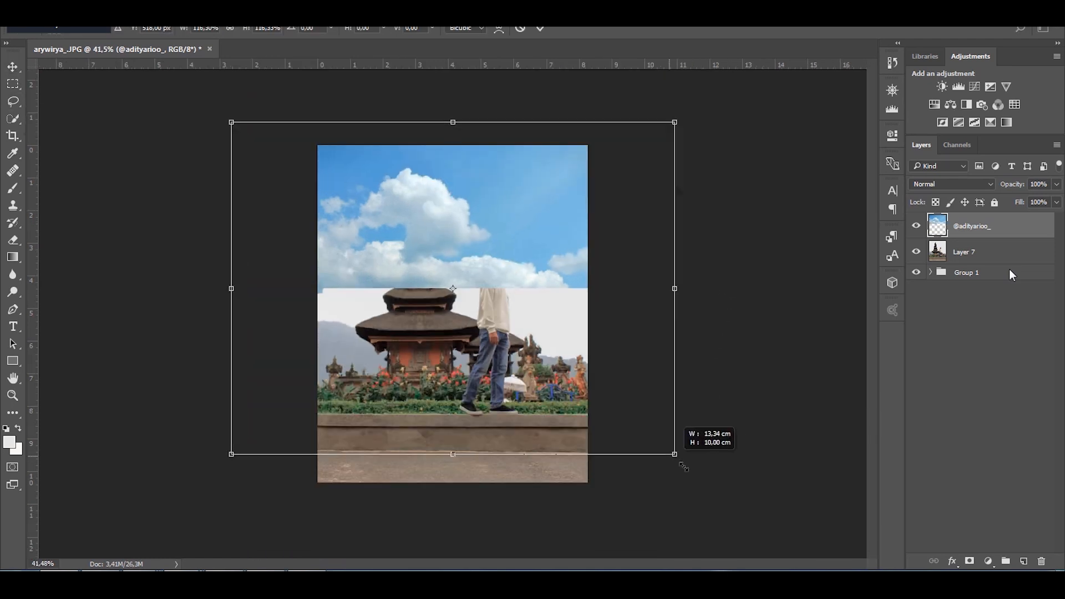
{"action": "left_click_drag", "start_coordinate": [659, 455], "coordinate": [614, 402]}
{"action": "left_click_drag", "start_coordinate": [619, 486], "coordinate": [614, 487]}
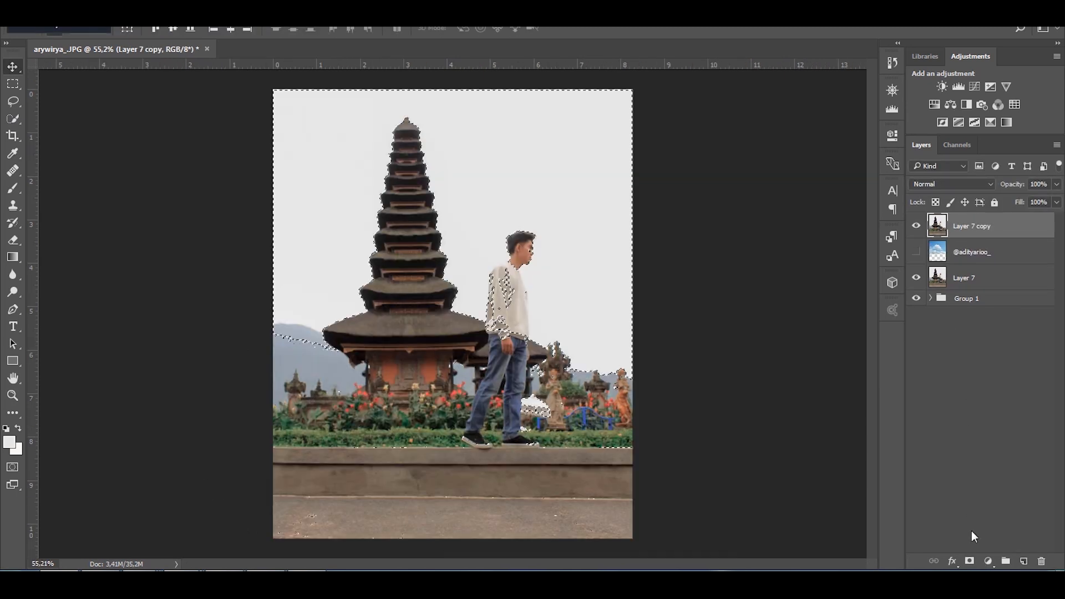
Mask Layer 7 copy from the sky selection, hide Layer 7 and Group 1, and invert the mask.
{"action": "left_click", "coordinate": [969, 561]}
{"action": "left_click", "coordinate": [917, 299]}
{"action": "left_click", "coordinate": [917, 277]}
{"action": "key", "text": "ctrl+i"}
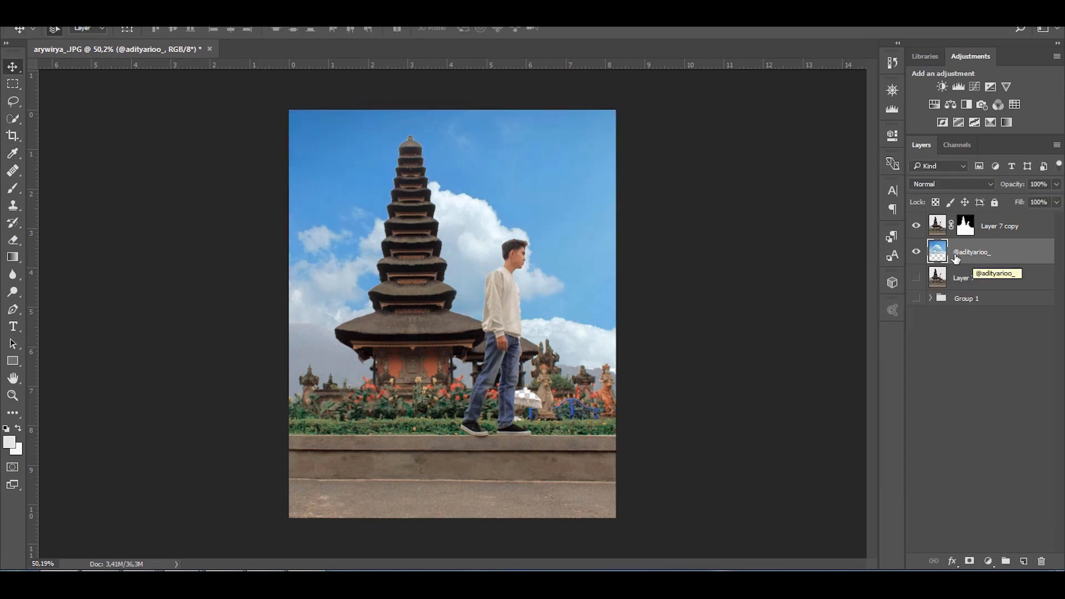
Fade the replacement sky with Hue/Saturation at hue +6, saturation -59 and lightness +47.
{"action": "key", "text": "ctrl+u"}
{"action": "mouse_move", "coordinate": [869, 373]}
{"action": "left_mouse_down"}
{"action": "mouse_move", "coordinate": [852, 373]}
{"action": "mouse_move", "coordinate": [867, 375]}
{"action": "left_mouse_up"}
{"action": "left_click_drag", "start_coordinate": [863, 436], "coordinate": [893, 439]}
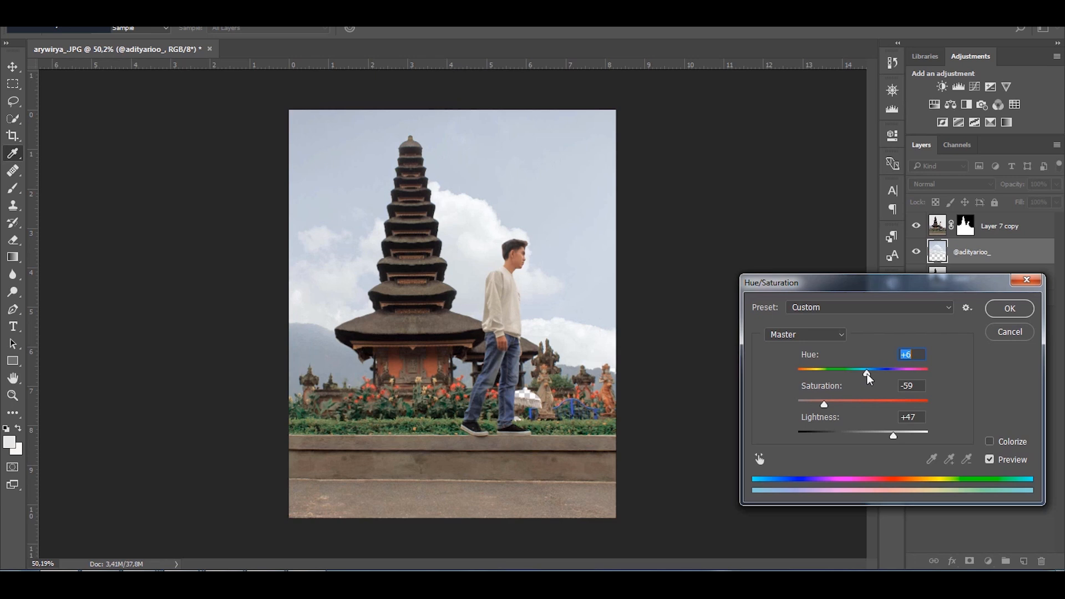
{"action": "left_click", "coordinate": [806, 334]}
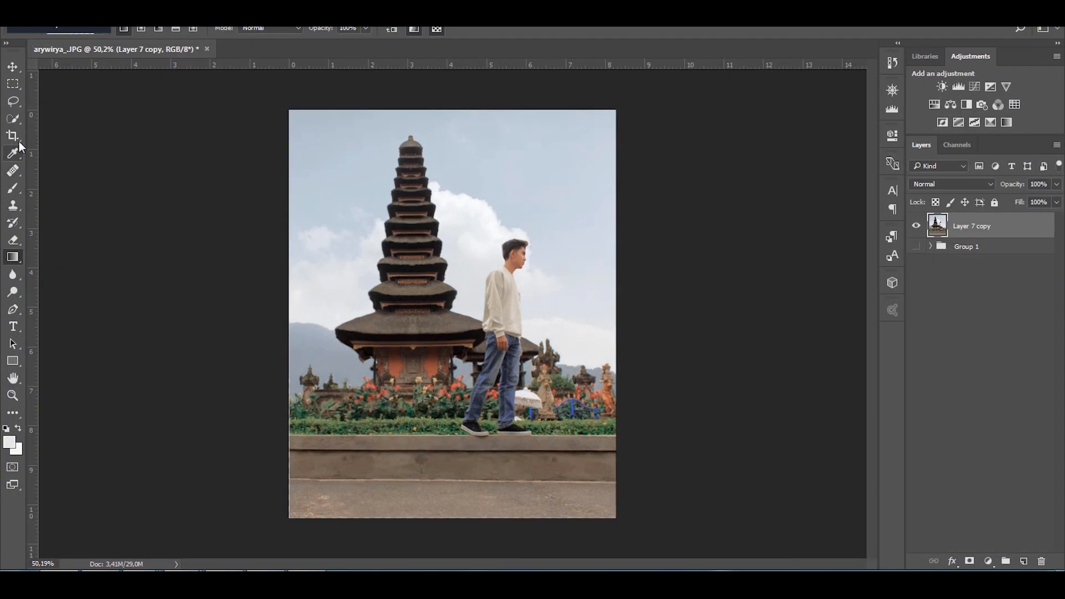
Set Camera Raw clarity to +24, blacks to +52, shadows to -39 and highlights to -37 on the merged image.
{"action": "key", "text": "ctrl+shift+a"}
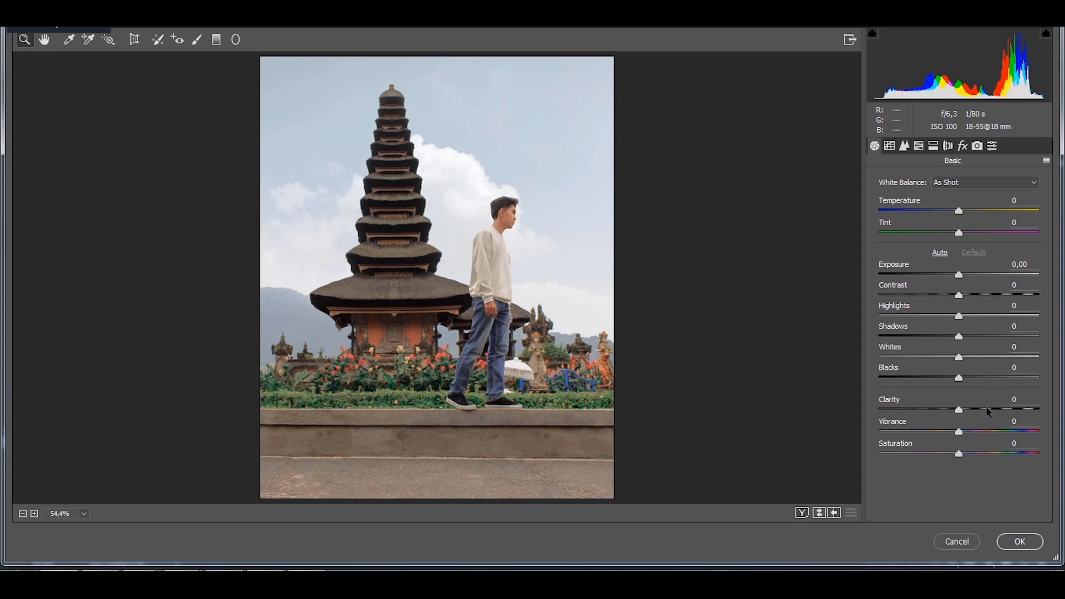
{"action": "left_click", "coordinate": [980, 409]}
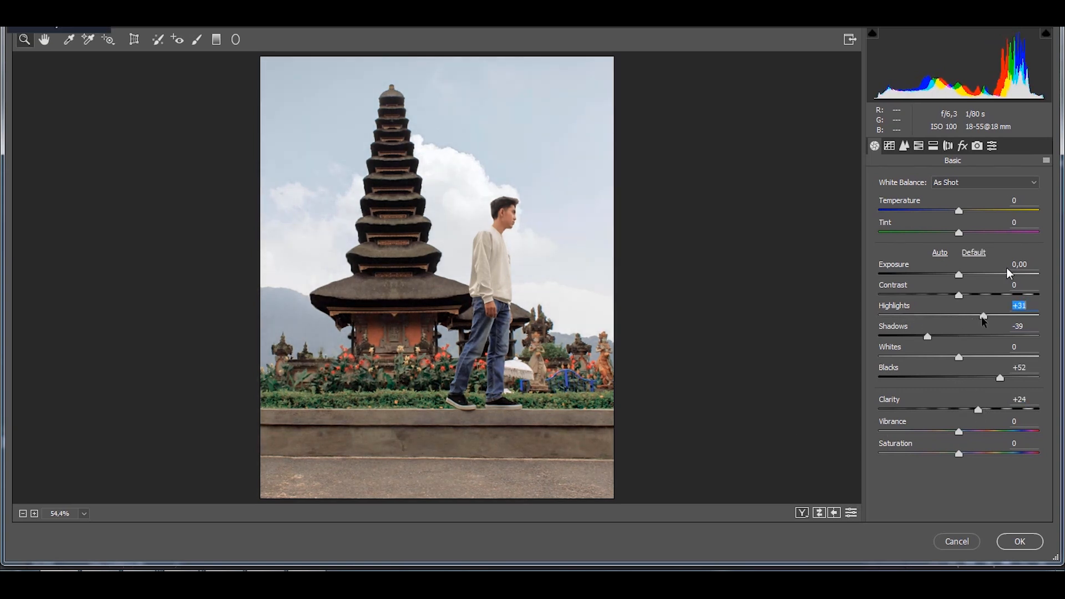
{"action": "mouse_move", "coordinate": [905, 316]}
{"action": "left_mouse_down"}
{"action": "mouse_move", "coordinate": [981, 316]}
{"action": "mouse_move", "coordinate": [869, 328]}
{"action": "mouse_move", "coordinate": [914, 329]}
{"action": "left_mouse_up"}
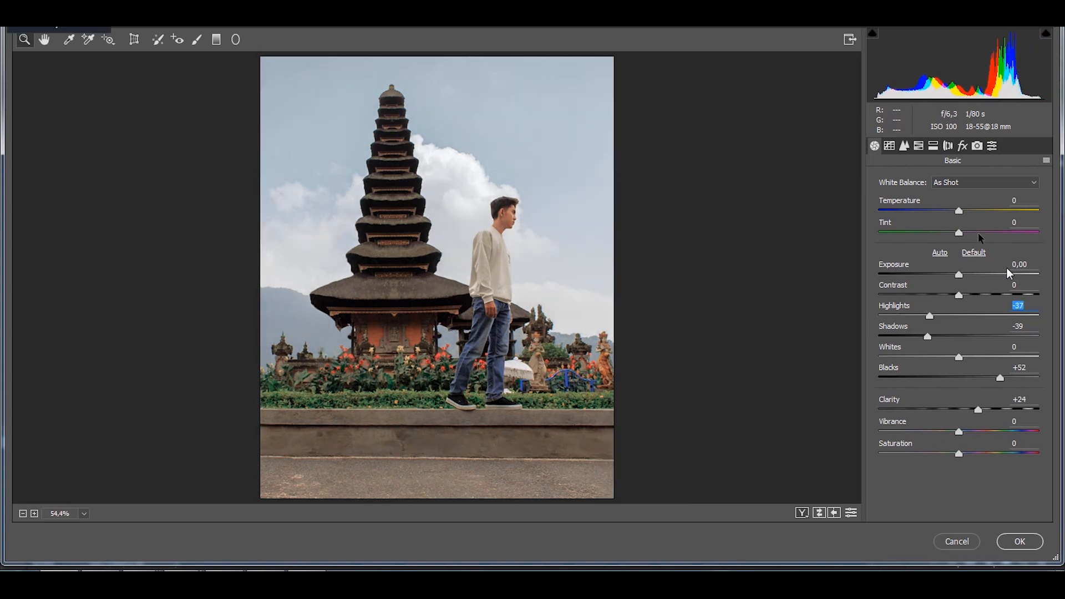
Lower the bright end of the RGB point curve and add a dark post-crop vignette with midpoint 42 and feather 68.
{"action": "left_click", "coordinate": [889, 146]}
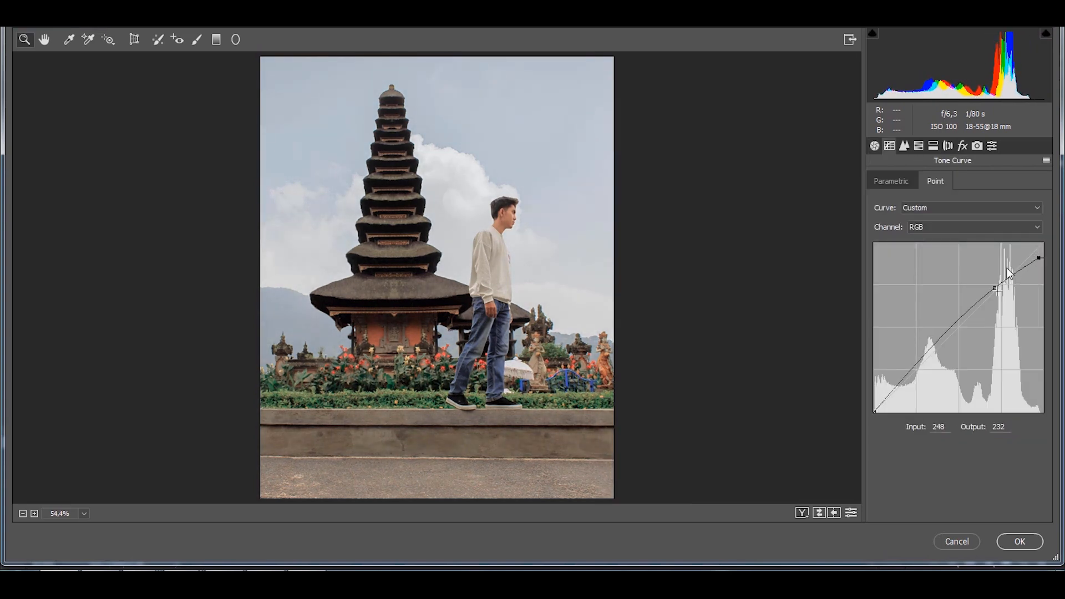
{"action": "left_click_drag", "start_coordinate": [1009, 274], "coordinate": [999, 282]}
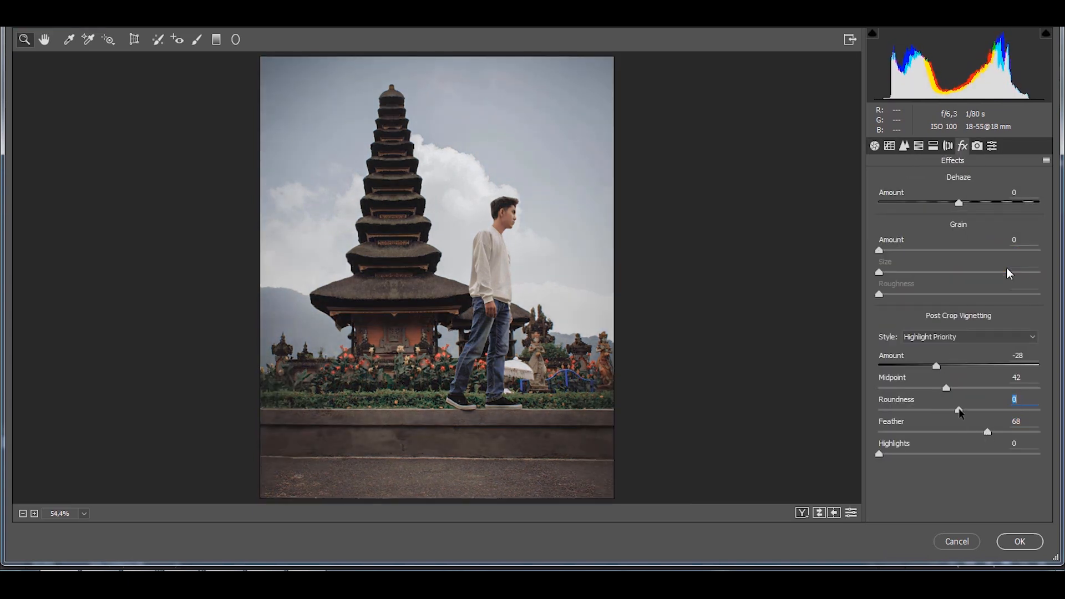
{"action": "left_click_drag", "start_coordinate": [936, 366], "coordinate": [930, 367]}
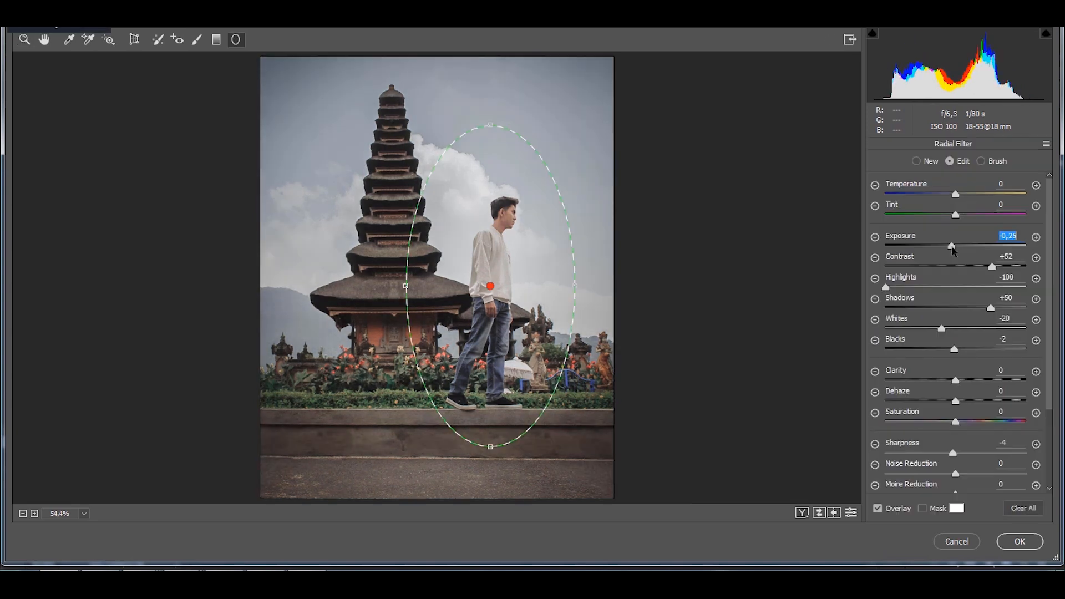
Lower the exposure of the radial filter around the man, with contrast +52, highlights -100 and shadows +50, and apply the Camera Raw grading.
{"action": "left_click_drag", "start_coordinate": [953, 251], "coordinate": [950, 252]}
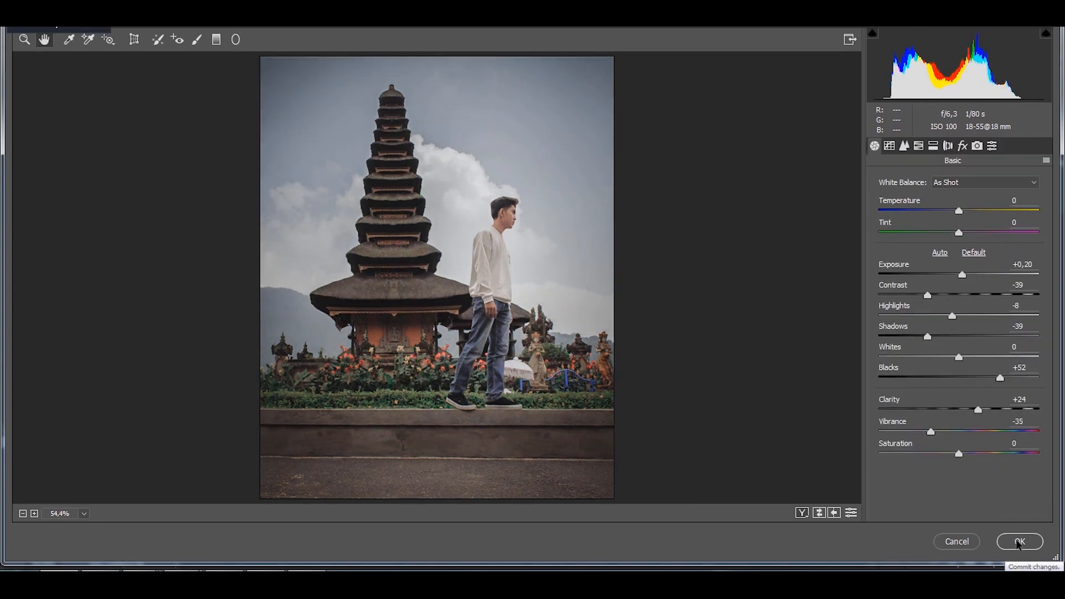
{"action": "left_click", "coordinate": [1019, 543]}
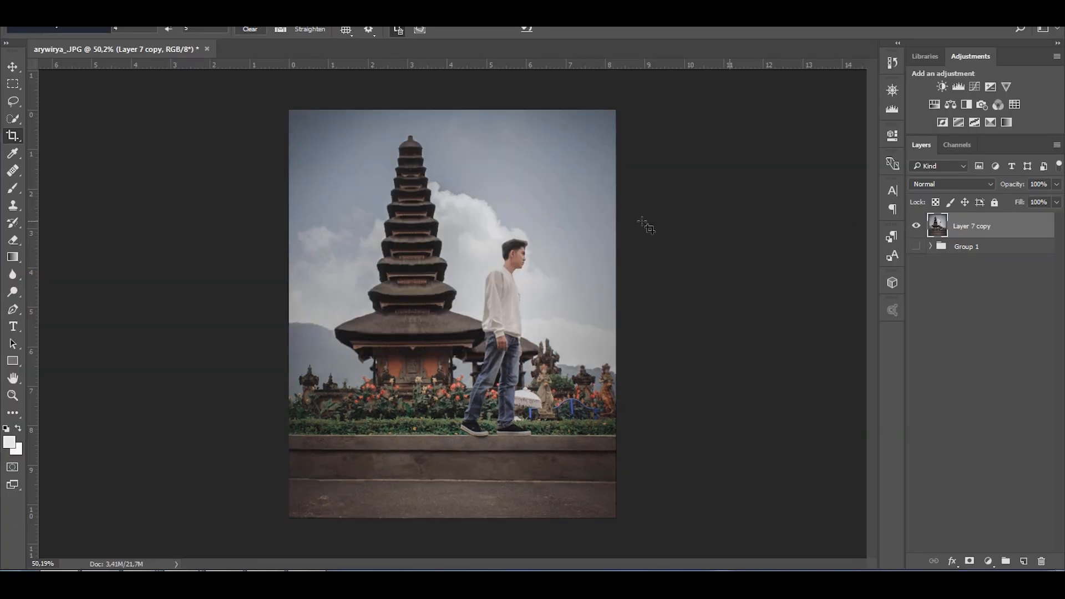
{"action": "scroll", "coordinate": [583, 229], "scroll_direction": "up", "scroll_amount": 5}
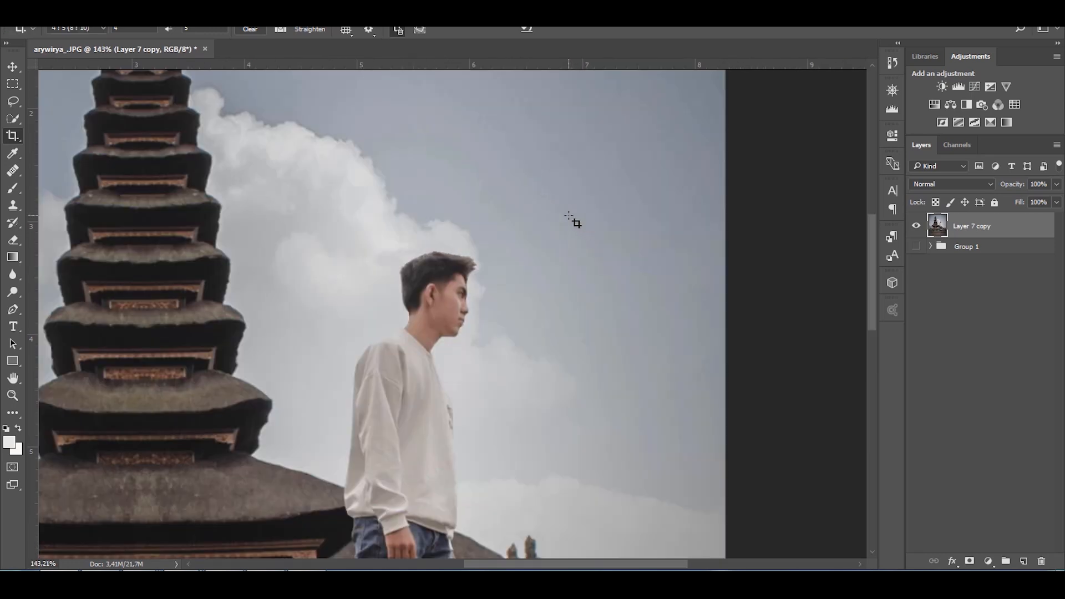
{"action": "scroll", "coordinate": [451, 327], "scroll_direction": "up", "scroll_amount": 5}
{"action": "key", "text": "l"}
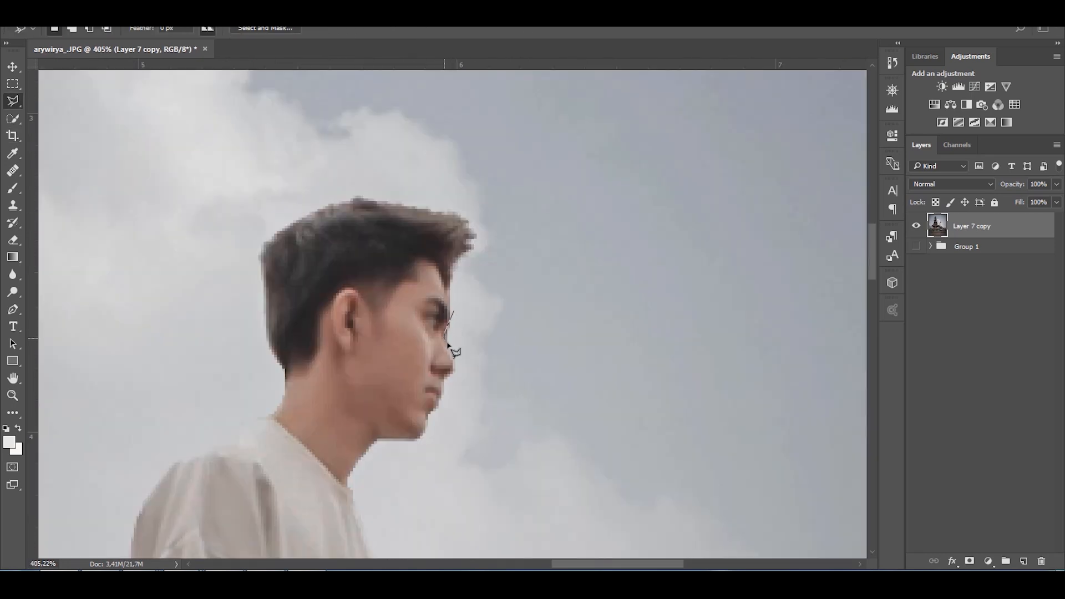
{"action": "key", "text": "u"}
{"action": "key", "text": "g"}
{"action": "key", "text": "m"}
{"action": "scroll", "coordinate": [469, 346], "scroll_direction": "up", "scroll_amount": 2}
{"action": "scroll", "coordinate": [494, 374], "scroll_direction": "down", "scroll_amount": 1}
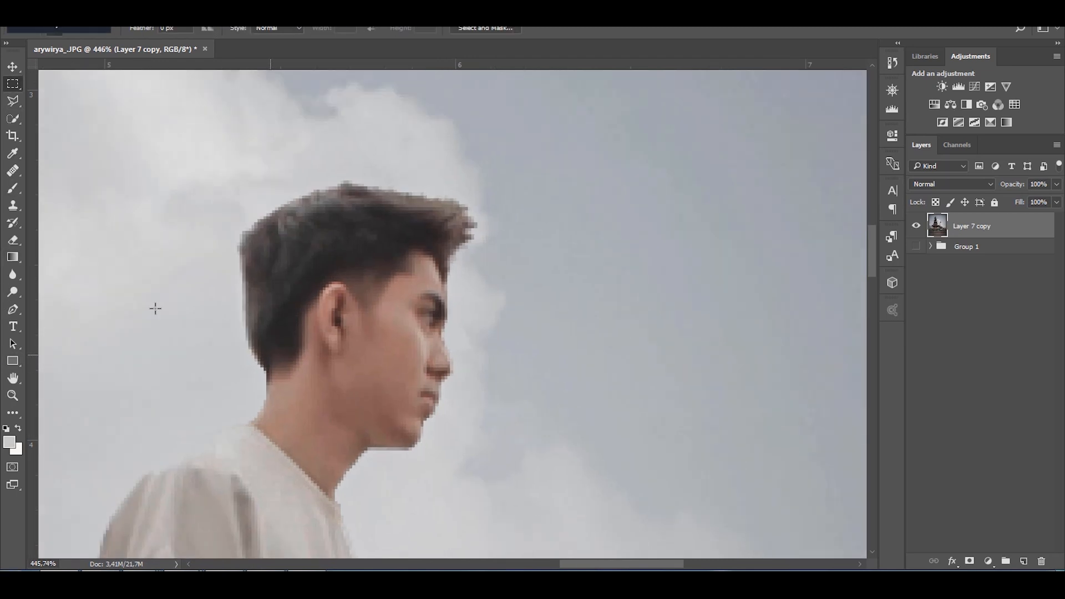
{"action": "key", "text": "b"}
{"action": "right_click", "coordinate": [537, 339]}
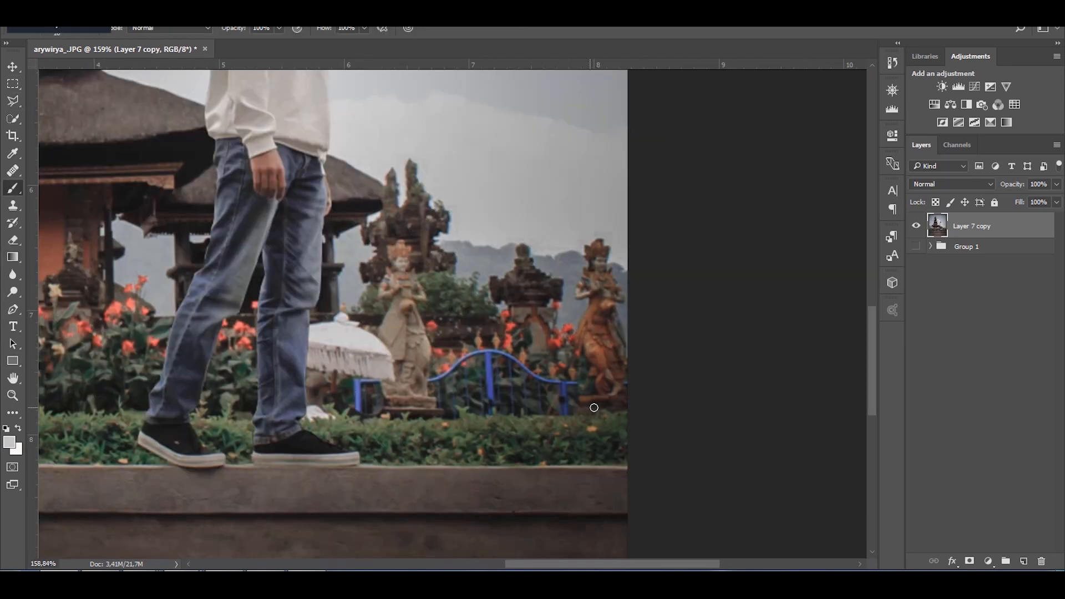
Isolate the blue gate beside the statues with the Lasso tool and lower the hue and saturation of its blues in Hue/Saturation.
{"action": "left_click", "coordinate": [12, 101]}
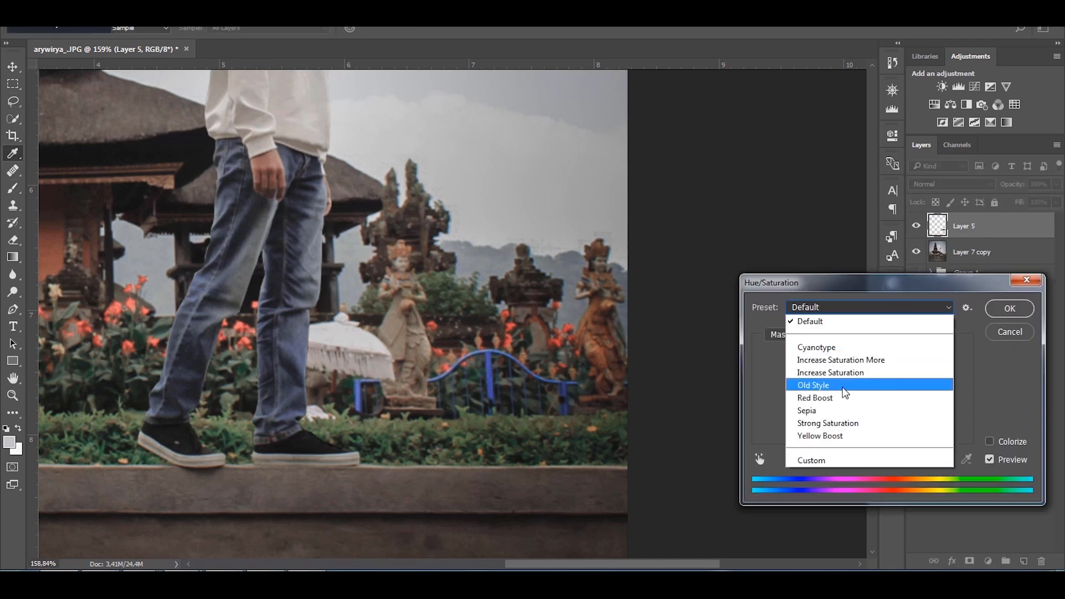
{"action": "key", "text": "Escape"}
{"action": "left_click", "coordinate": [803, 336]}
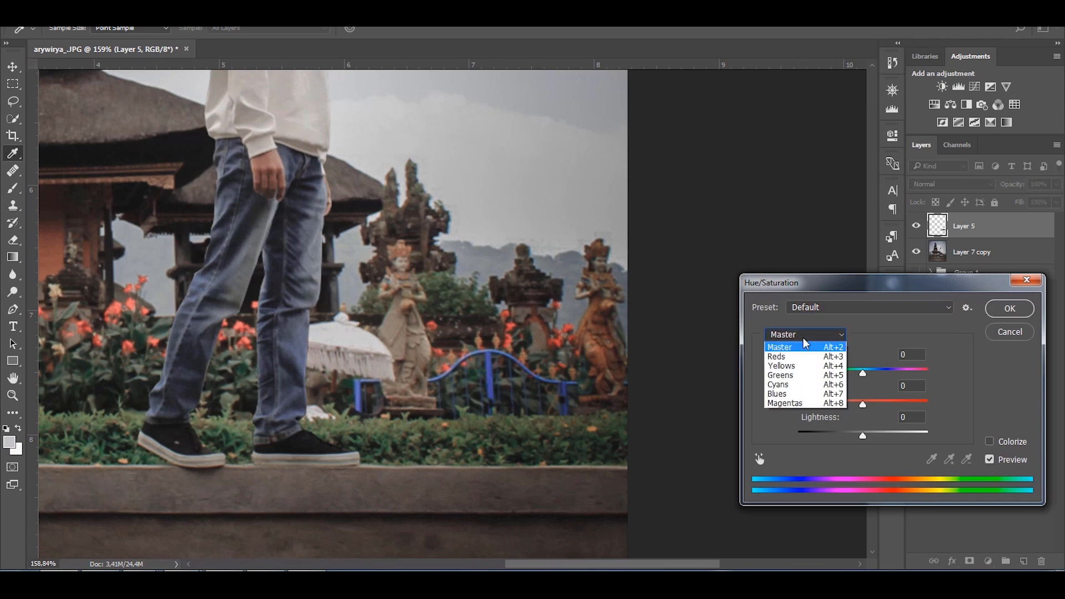
{"action": "left_click", "coordinate": [800, 398]}
{"action": "left_click_drag", "start_coordinate": [863, 371], "coordinate": [816, 371]}
{"action": "left_click_drag", "start_coordinate": [862, 404], "coordinate": [812, 405]}
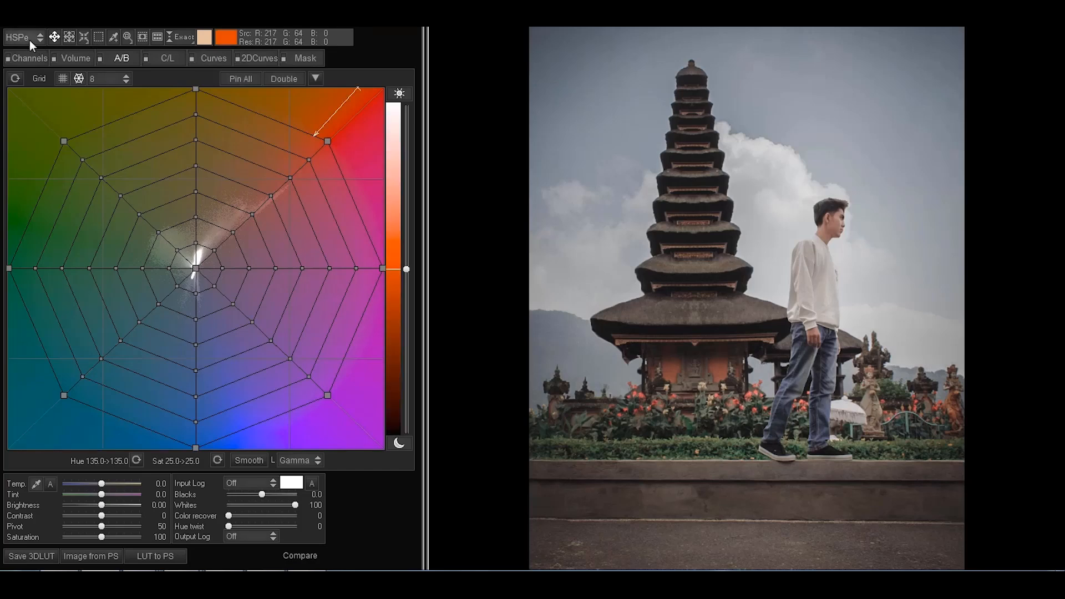
In 3D LUT Creator, choose the LAB colour model and shift the blue nodes of the A/B grid towards cyan.
{"action": "left_click", "coordinate": [32, 41]}
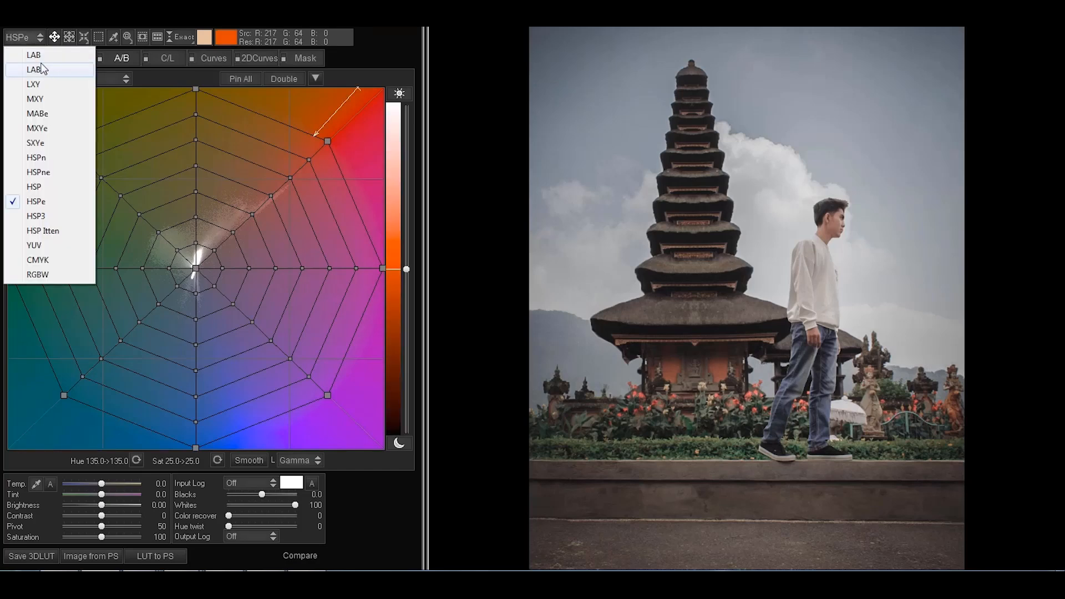
{"action": "left_click", "coordinate": [51, 69]}
{"action": "left_click_drag", "start_coordinate": [195, 319], "coordinate": [166, 340]}
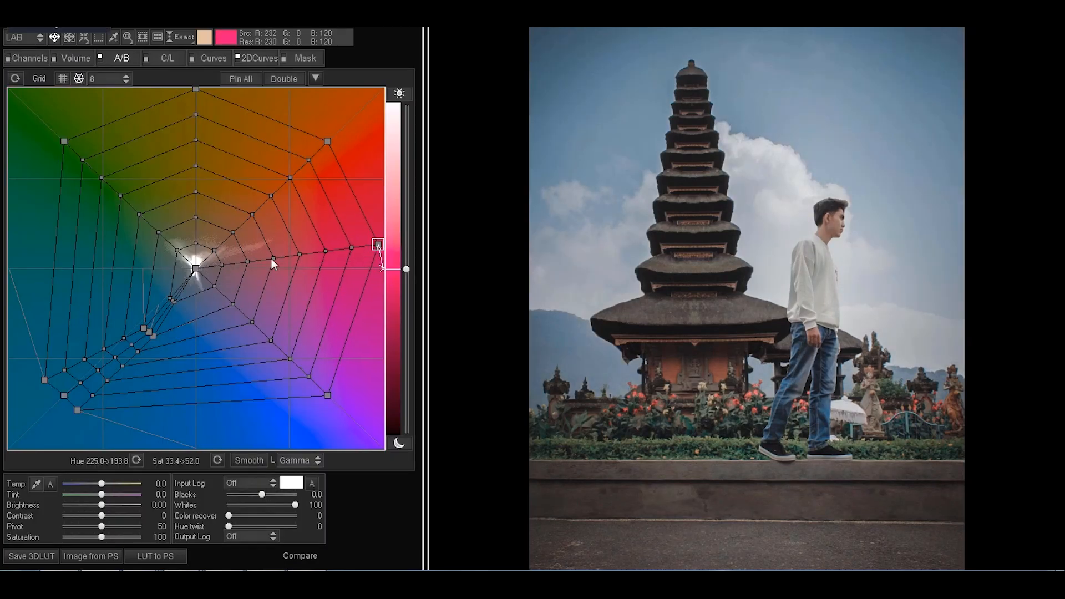
Shift the orange and green nodes of the A/B grid towards warmer tones and adjust the blue node in the 2D curves.
{"action": "left_click_drag", "start_coordinate": [271, 259], "coordinate": [242, 224]}
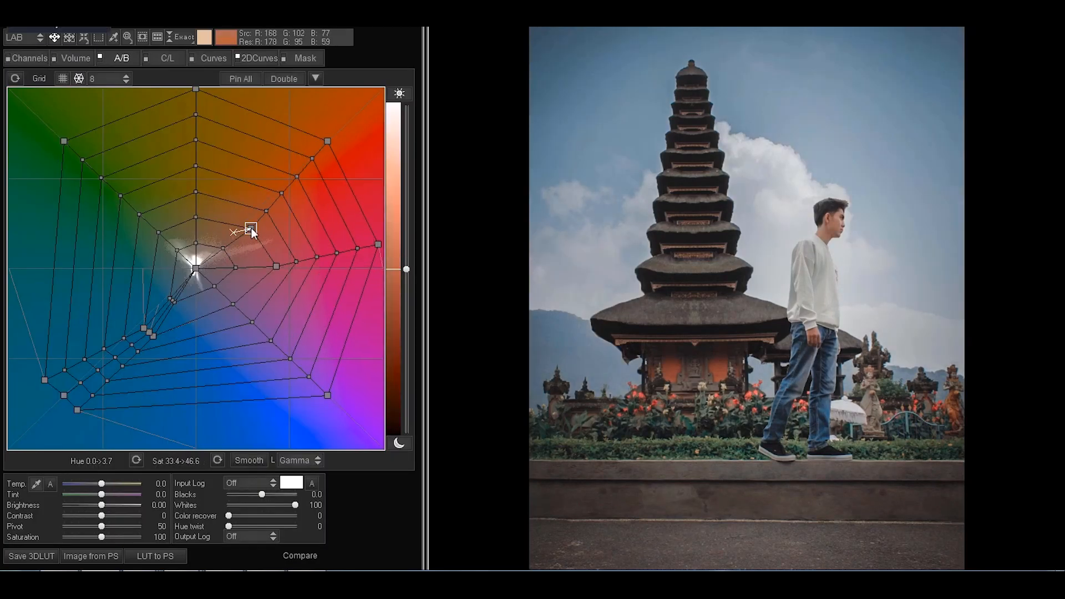
{"action": "left_click_drag", "start_coordinate": [65, 142], "coordinate": [75, 135]}
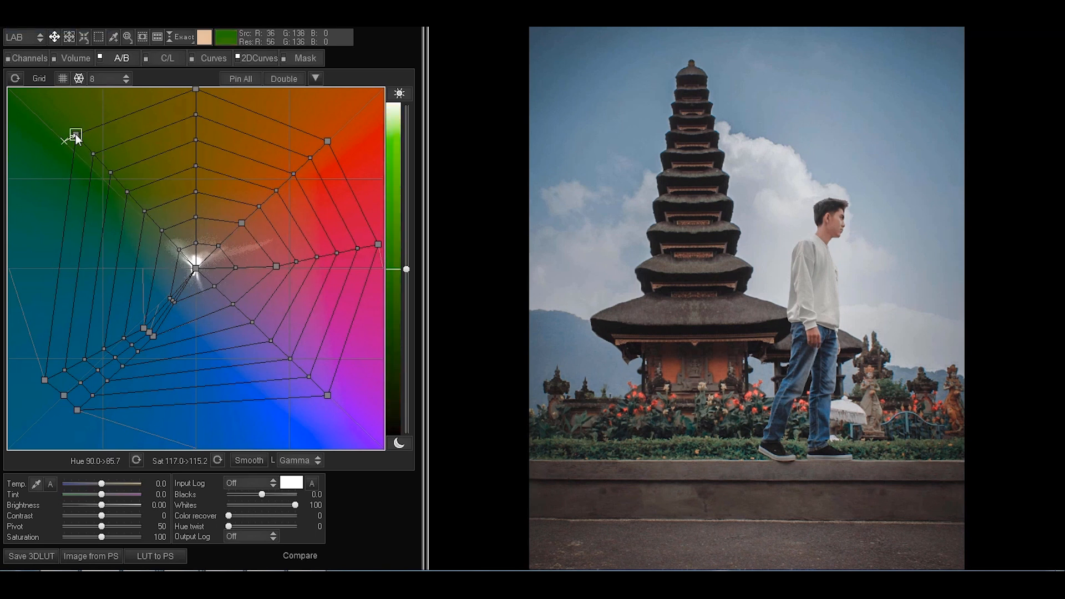
{"action": "left_click_drag", "start_coordinate": [158, 232], "coordinate": [166, 185]}
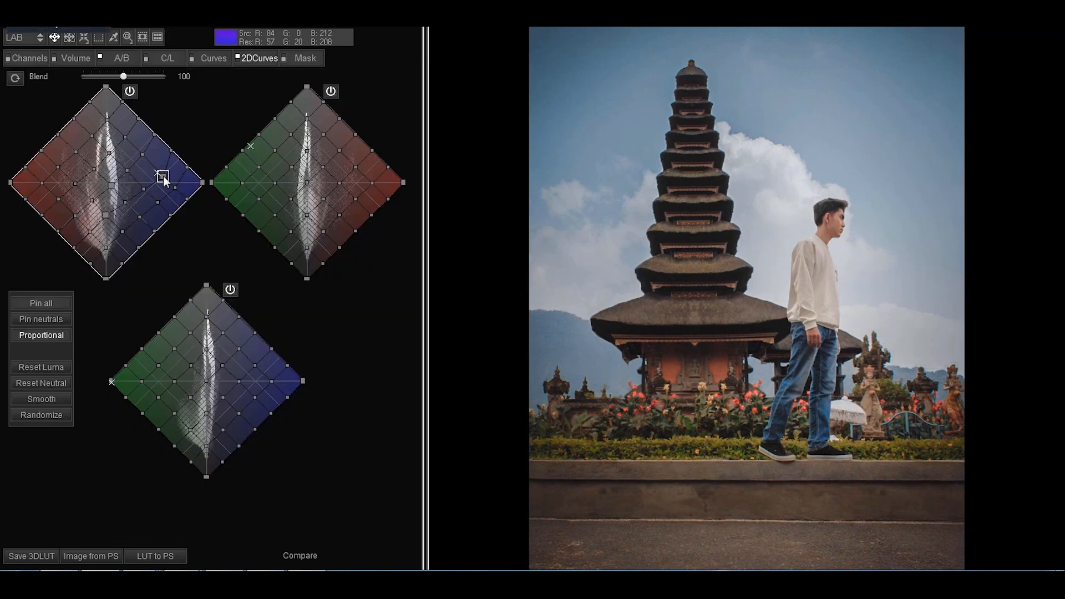
{"action": "left_click_drag", "start_coordinate": [164, 179], "coordinate": [183, 190]}
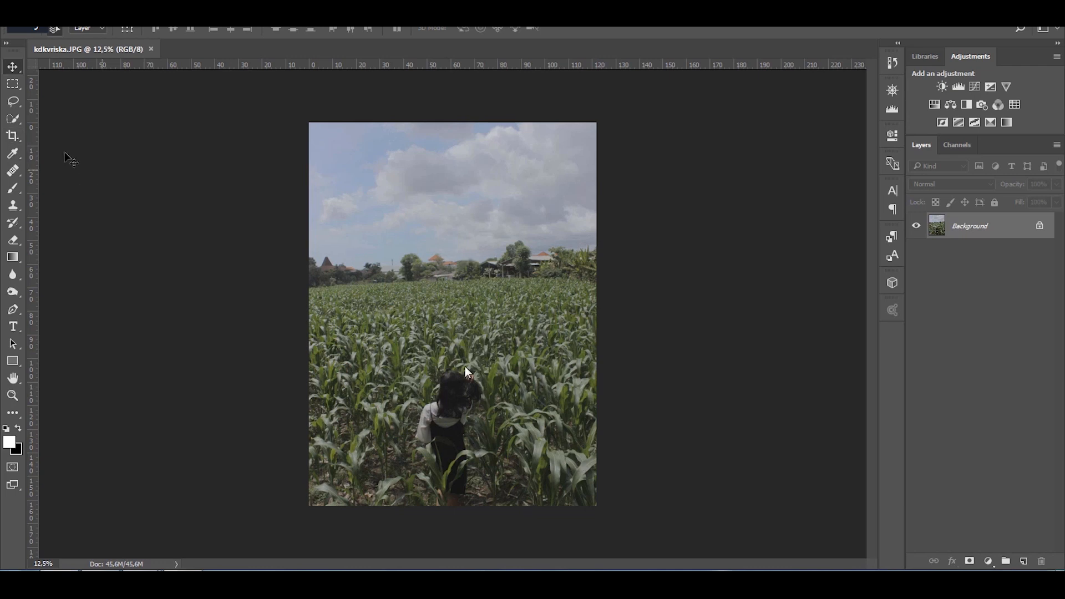
Crop the cornfield photo to 4:5 and extend its canvas outward to leave a black border on all sides.
{"action": "right_click", "coordinate": [525, 352]}
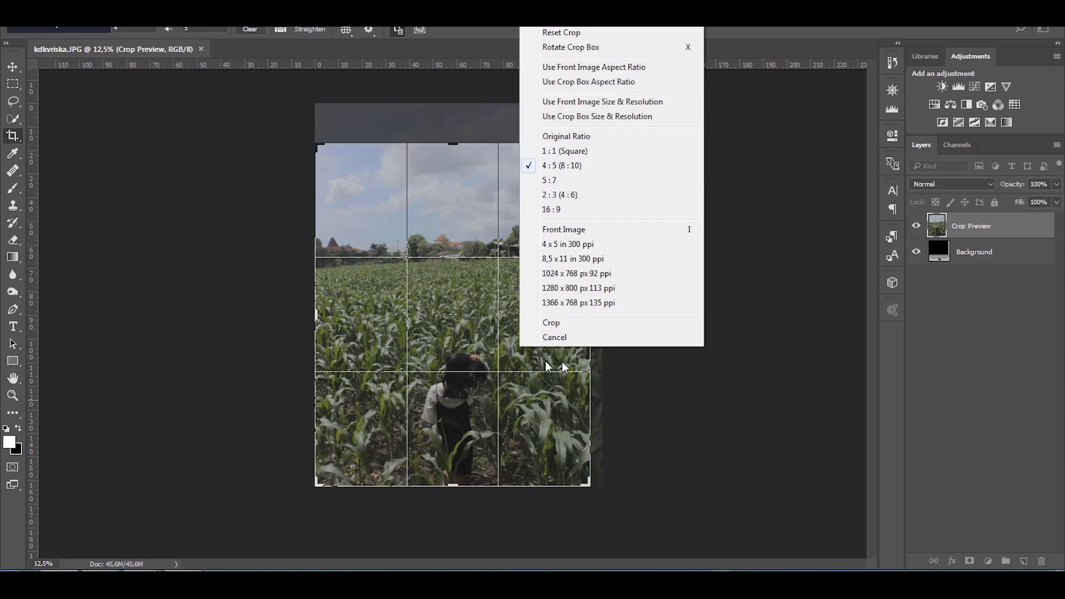
{"action": "left_click", "coordinate": [555, 323]}
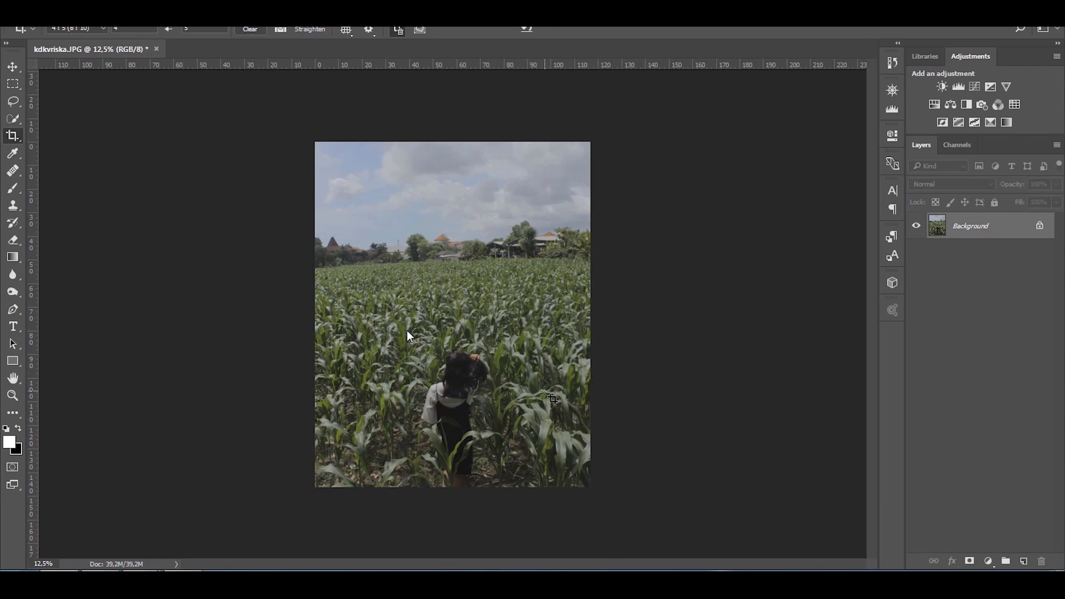
{"action": "left_click", "coordinate": [557, 350]}
{"action": "left_click_drag", "start_coordinate": [588, 485], "coordinate": [628, 517]}
{"action": "right_click", "coordinate": [537, 450]}
{"action": "left_click", "coordinate": [562, 423]}
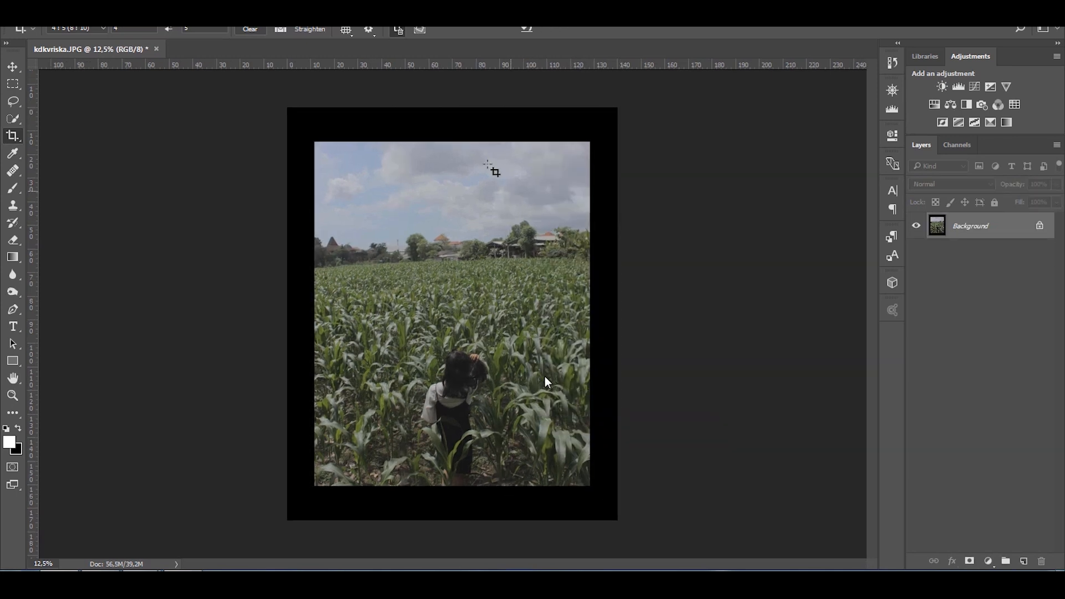
Apply a custom Lens Correction to the cornfield photo with Remove Distortion at +25.
{"action": "left_click", "coordinate": [196, 13]}
{"action": "left_click", "coordinate": [248, 96]}
{"action": "left_click_drag", "start_coordinate": [946, 152], "coordinate": [963, 153]}
{"action": "key", "text": "Down"}
{"action": "left_click_drag", "start_coordinate": [963, 157], "coordinate": [965, 157]}
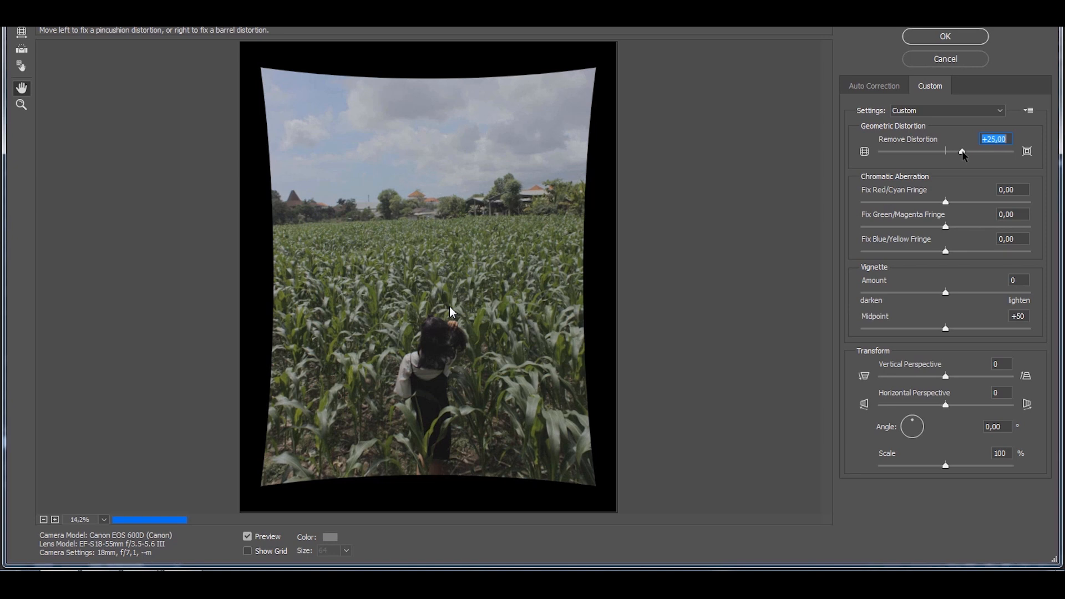
{"action": "left_click", "coordinate": [905, 43]}
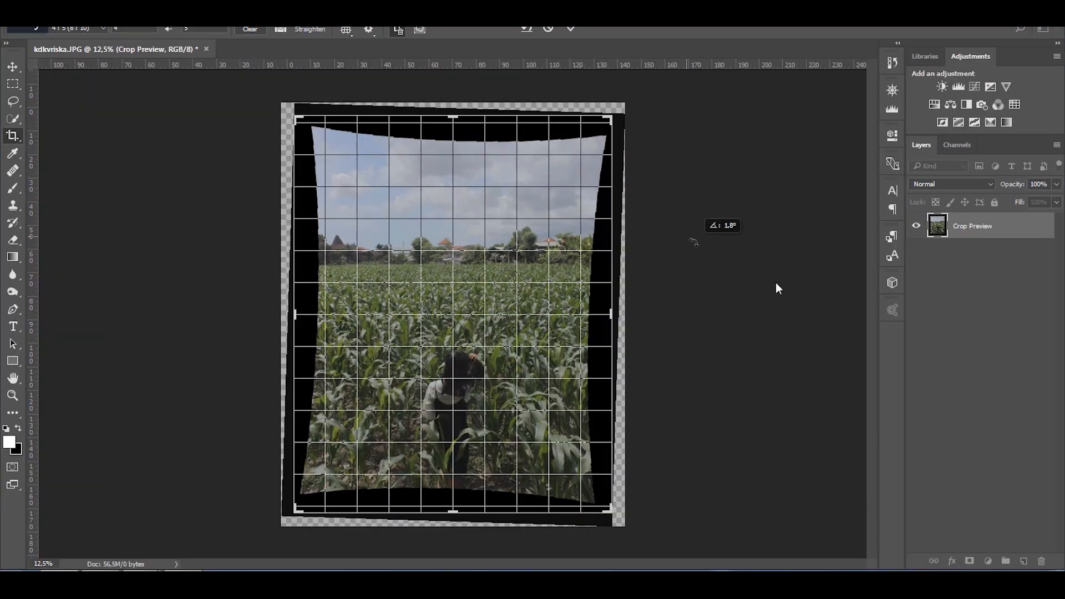
Rotate the crop by about 2° to level the horizon and tighten it inside the distorted black edges.
{"action": "left_click_drag", "start_coordinate": [695, 243], "coordinate": [695, 245]}
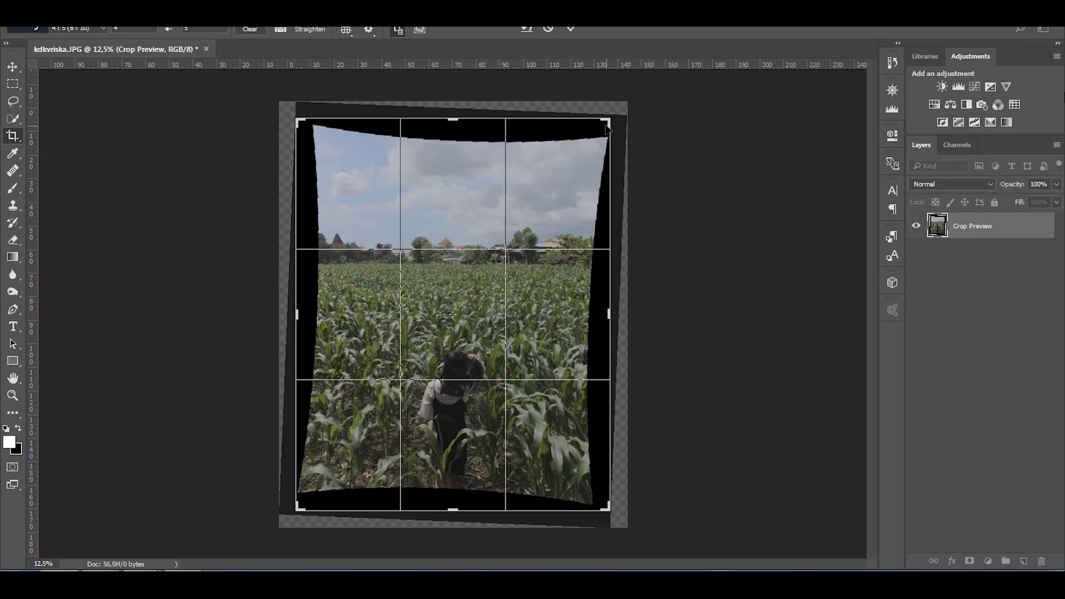
{"action": "left_click_drag", "start_coordinate": [608, 122], "coordinate": [570, 156]}
{"action": "left_click_drag", "start_coordinate": [462, 425], "coordinate": [465, 415]}
{"action": "left_click_drag", "start_coordinate": [578, 159], "coordinate": [580, 158]}
{"action": "key", "text": "Return"}
{"action": "key", "text": "ctrl+0"}
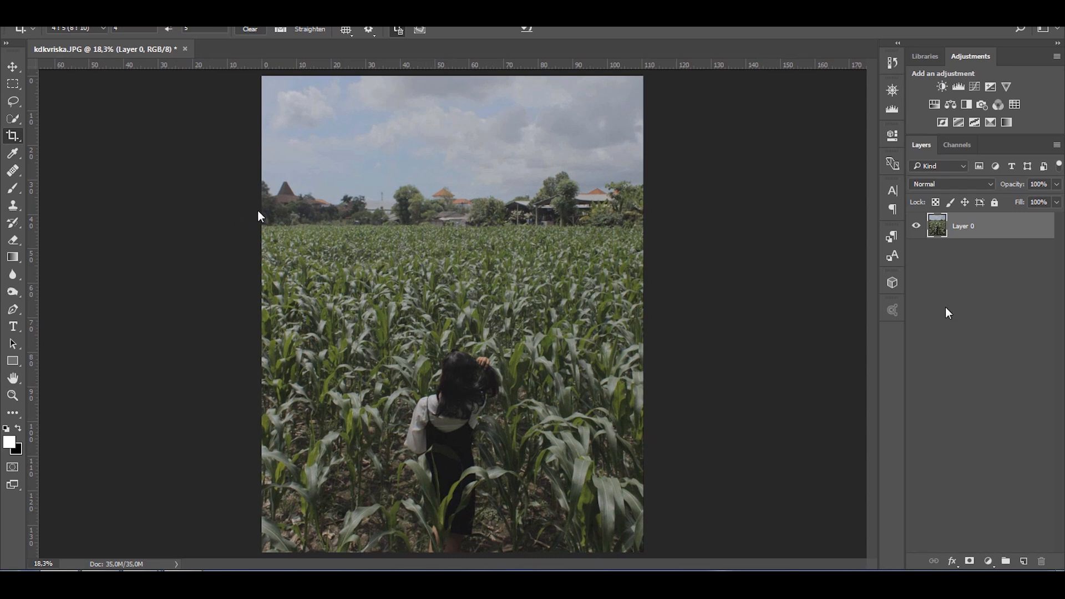
Duplicate the cornfield layer, hide the original and mask out the sky above the field on the copy.
{"action": "key", "text": "ctrl+j"}
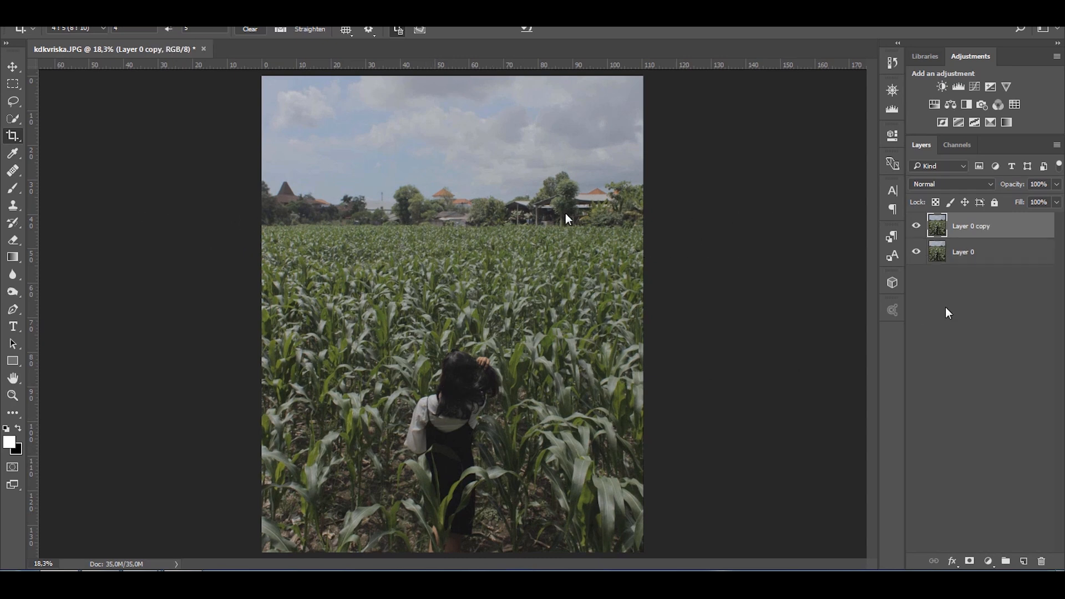
{"action": "key", "text": "m"}
{"action": "scroll", "coordinate": [262, 87], "scroll_direction": "down", "scroll_amount": 1}
{"action": "left_click_drag", "start_coordinate": [262, 87], "coordinate": [643, 230]}
{"action": "key", "text": "ctrl+shift+i"}
{"action": "left_click", "coordinate": [969, 562]}
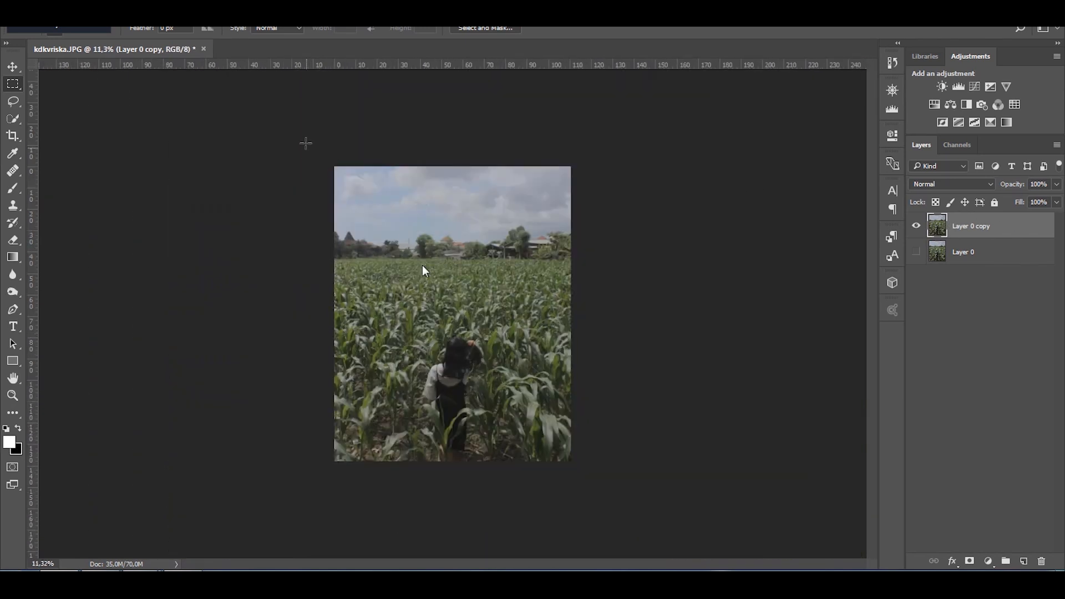
{"action": "left_click_drag", "start_coordinate": [305, 142], "coordinate": [654, 227]}
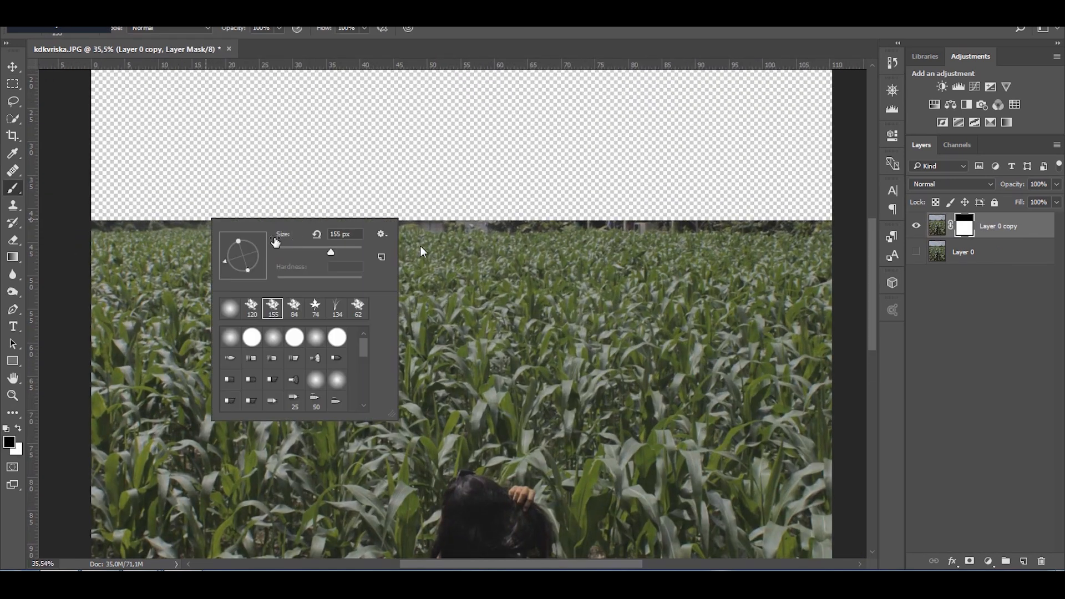
Paint along the horizon on the layer mask with the 155 px leaf-shaped brush to roughen the field's straight edge.
{"action": "mouse_move", "coordinate": [94, 219]}
{"action": "left_mouse_down"}
{"action": "mouse_move", "coordinate": [519, 218]}
{"action": "mouse_move", "coordinate": [576, 233]}
{"action": "mouse_move", "coordinate": [568, 214]}
{"action": "mouse_move", "coordinate": [553, 217]}
{"action": "mouse_move", "coordinate": [827, 219]}
{"action": "left_mouse_up"}
{"action": "right_click", "coordinate": [584, 214]}
{"action": "right_click", "coordinate": [587, 231]}
{"action": "left_click", "coordinate": [568, 216]}
{"action": "scroll", "coordinate": [370, 235], "scroll_direction": "down", "scroll_amount": 3}
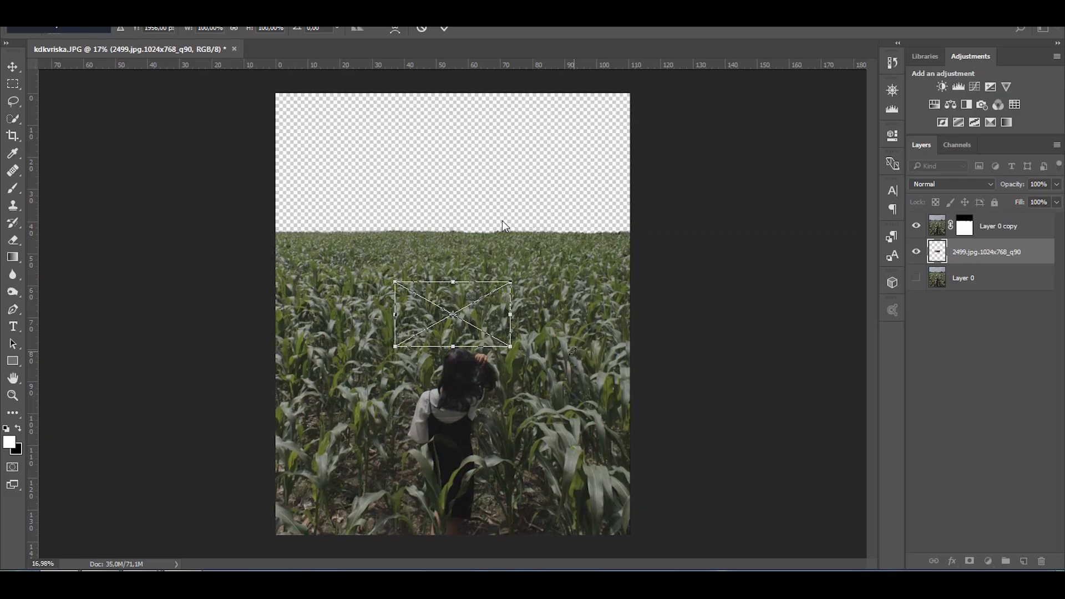
Enlarge the placed image 2499.jpg.1024x768_q90 to the canvas width and move it up behind the field's horizon.
{"action": "left_click_drag", "start_coordinate": [511, 347], "coordinate": [632, 415]}
{"action": "left_click_drag", "start_coordinate": [592, 396], "coordinate": [592, 344]}
{"action": "key", "text": "Return"}
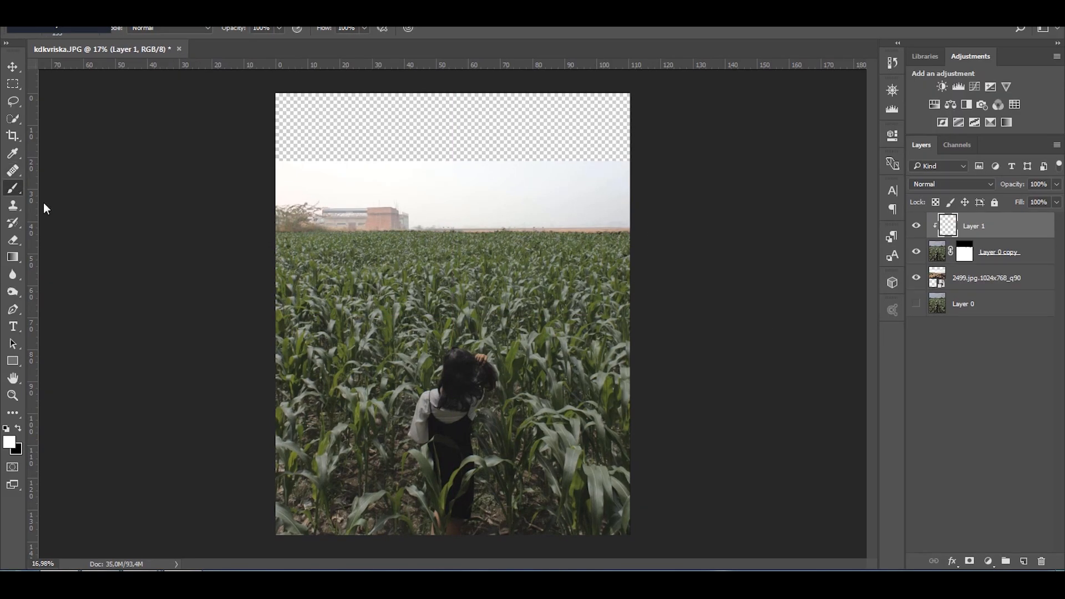
{"action": "left_click_drag", "start_coordinate": [280, 233], "coordinate": [598, 224]}
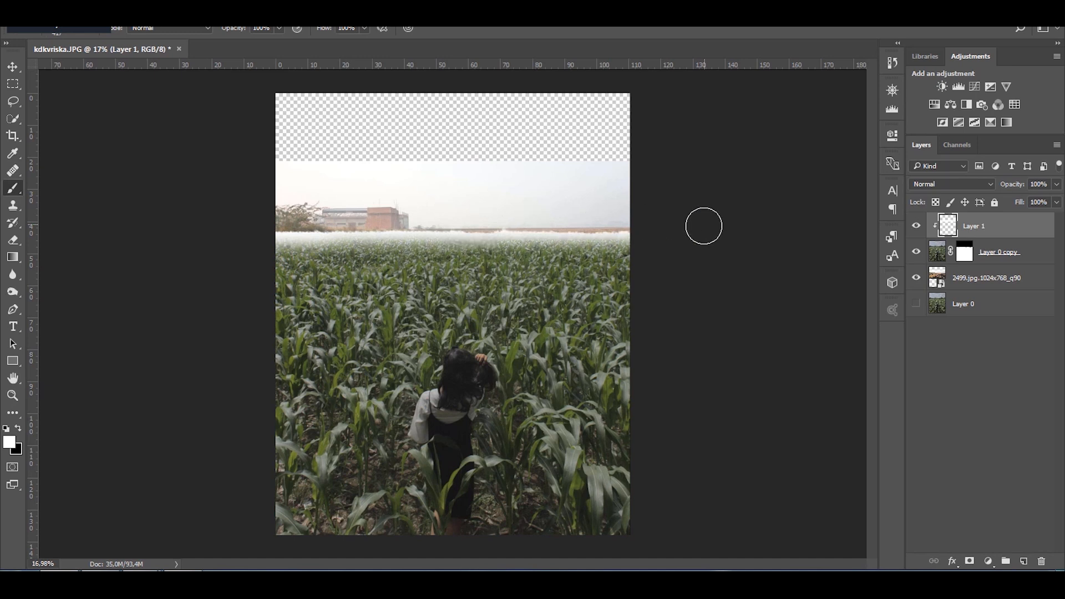
{"action": "key", "text": "ctrl+z"}
{"action": "key", "text": "ctrl+z"}
Add a new layer above the masked cornfield copy and clip it to that layer.
{"action": "left_click", "coordinate": [1030, 236]}
{"action": "left_click", "coordinate": [1024, 561]}
{"action": "right_click", "coordinate": [1013, 237]}
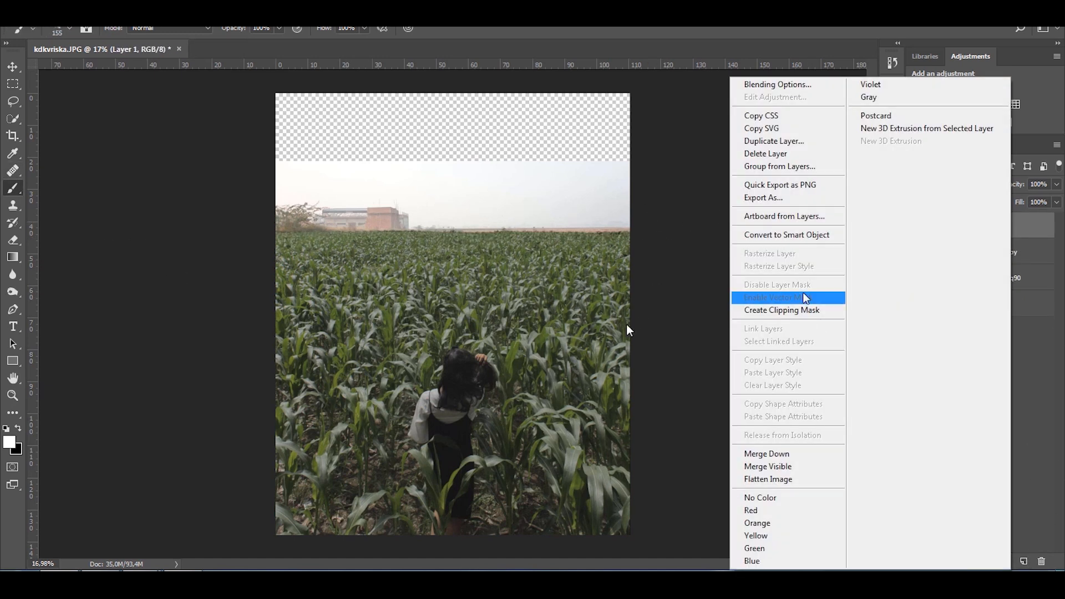
{"action": "left_click", "coordinate": [799, 311]}
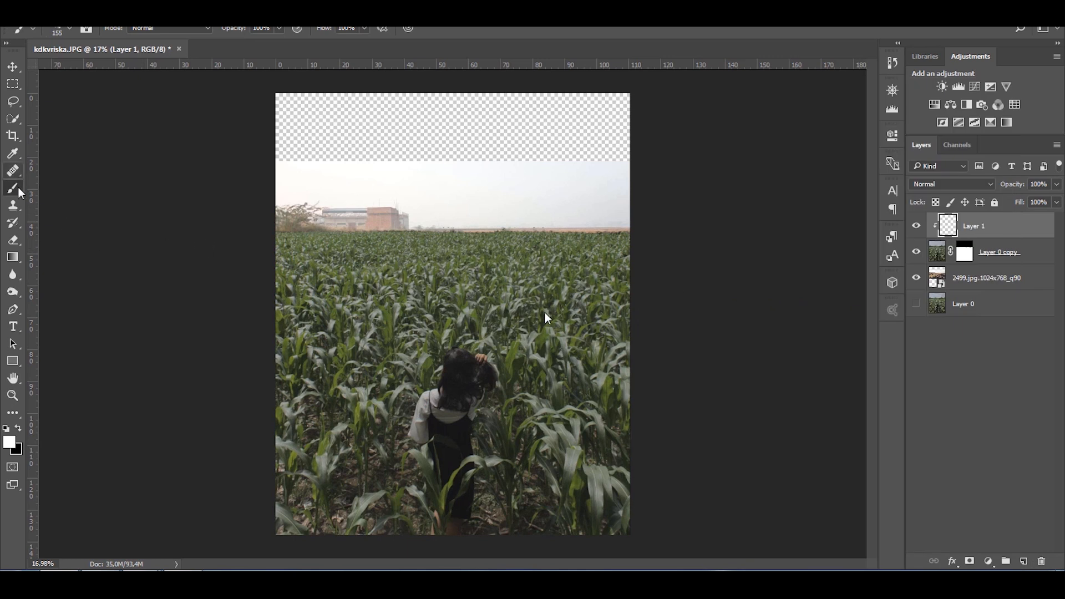
Paint white haze along the far edge of the field with a soft round brush at 1102 px and 0% hardness.
{"action": "right_click", "coordinate": [368, 294]}
{"action": "left_click", "coordinate": [456, 387]}
{"action": "left_click_drag", "start_coordinate": [266, 236], "coordinate": [704, 227]}
{"action": "key", "text": "ctrl+z"}
{"action": "right_click", "coordinate": [484, 266]}
{"action": "key", "text": "bracketright"}
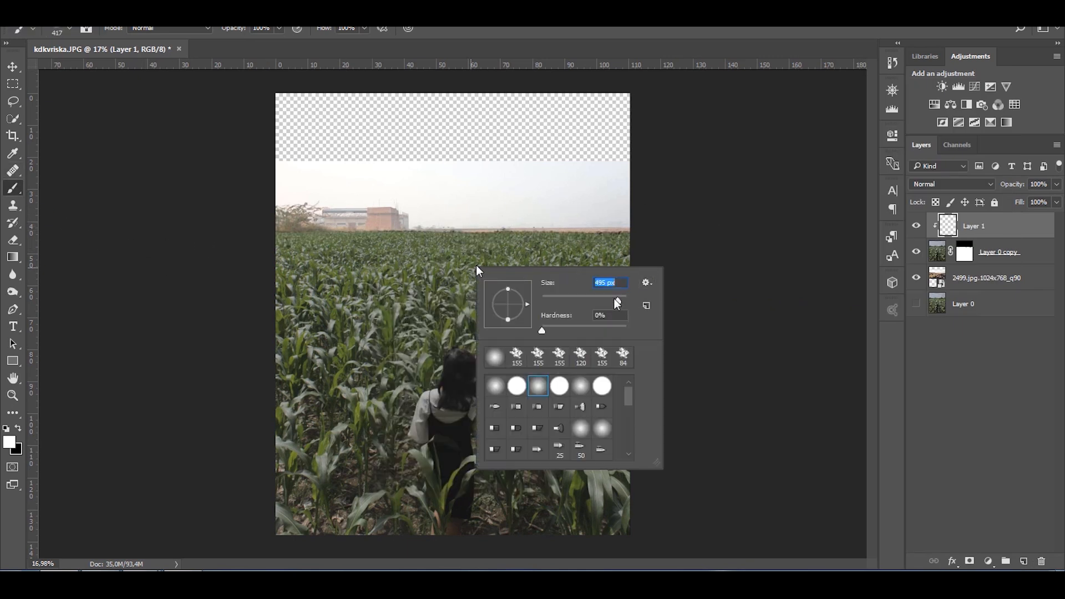
{"action": "left_click_drag", "start_coordinate": [618, 301], "coordinate": [622, 302]}
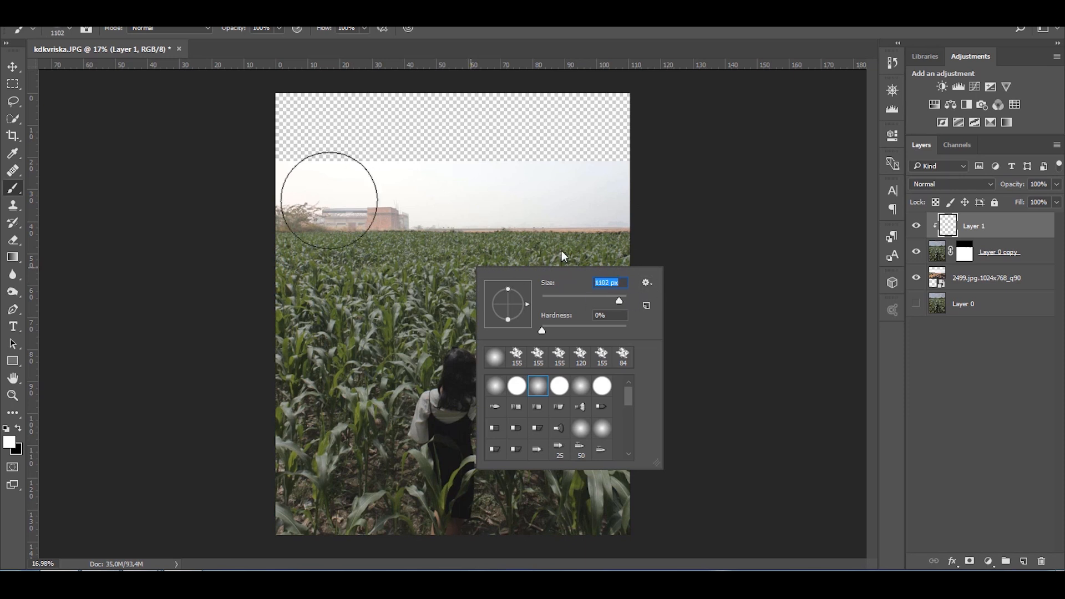
{"action": "left_click", "coordinate": [320, 196]}
{"action": "left_click_drag", "start_coordinate": [322, 196], "coordinate": [722, 195]}
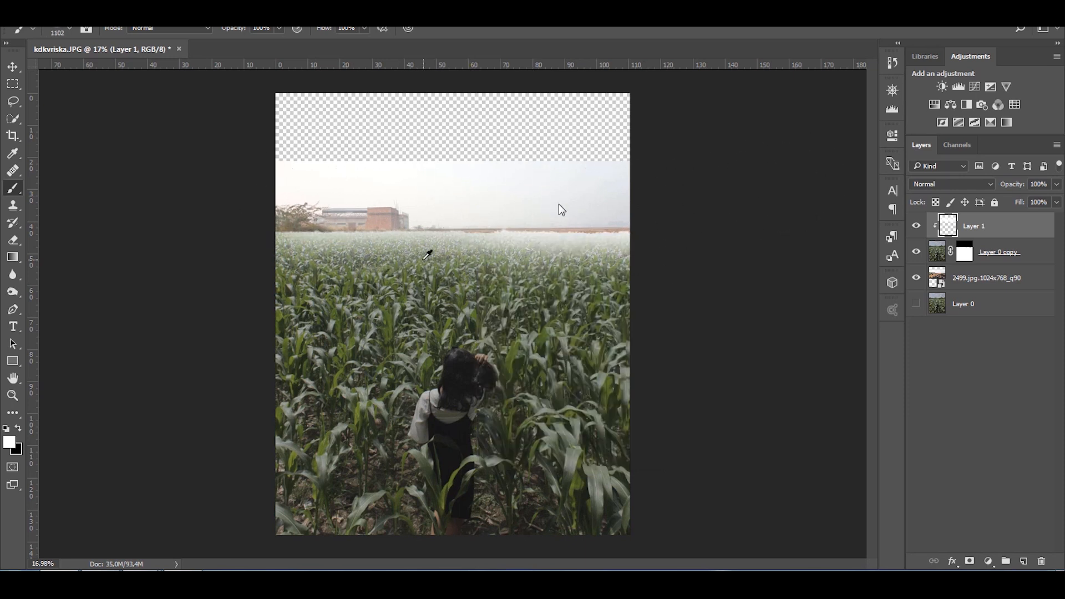
Examine the horizon with the white haze layer hidden and shown.
{"action": "scroll", "coordinate": [428, 260], "scroll_direction": "up", "scroll_amount": 3}
{"action": "scroll", "coordinate": [351, 220], "scroll_direction": "down", "scroll_amount": 2}
{"action": "key", "text": "v"}
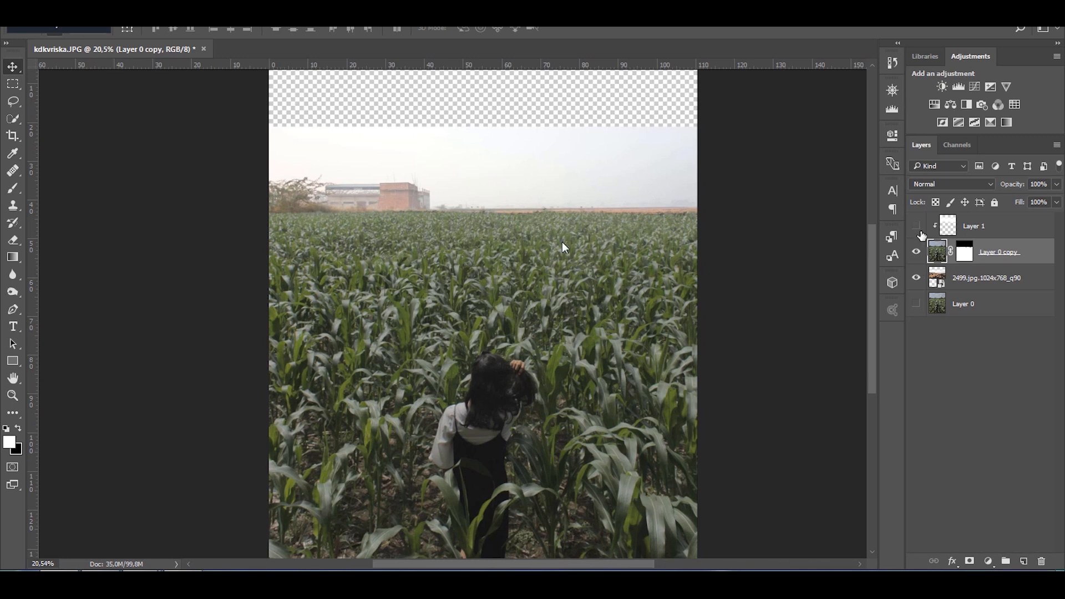
{"action": "left_click", "coordinate": [916, 226]}
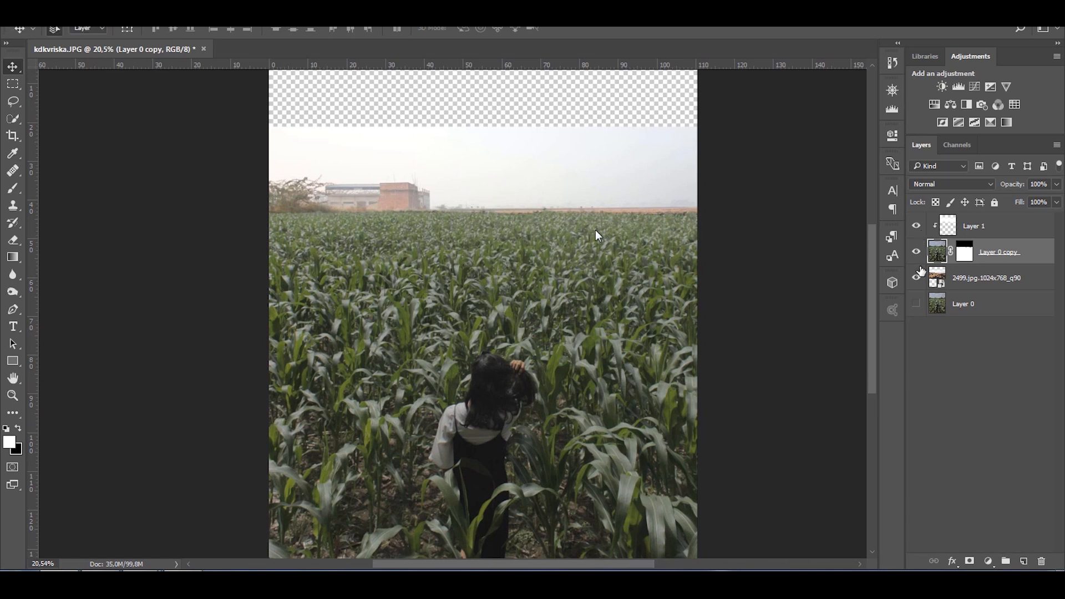
{"action": "scroll", "coordinate": [362, 242], "scroll_direction": "down", "scroll_amount": 1}
{"action": "scroll", "coordinate": [448, 245], "scroll_direction": "up", "scroll_amount": 1}
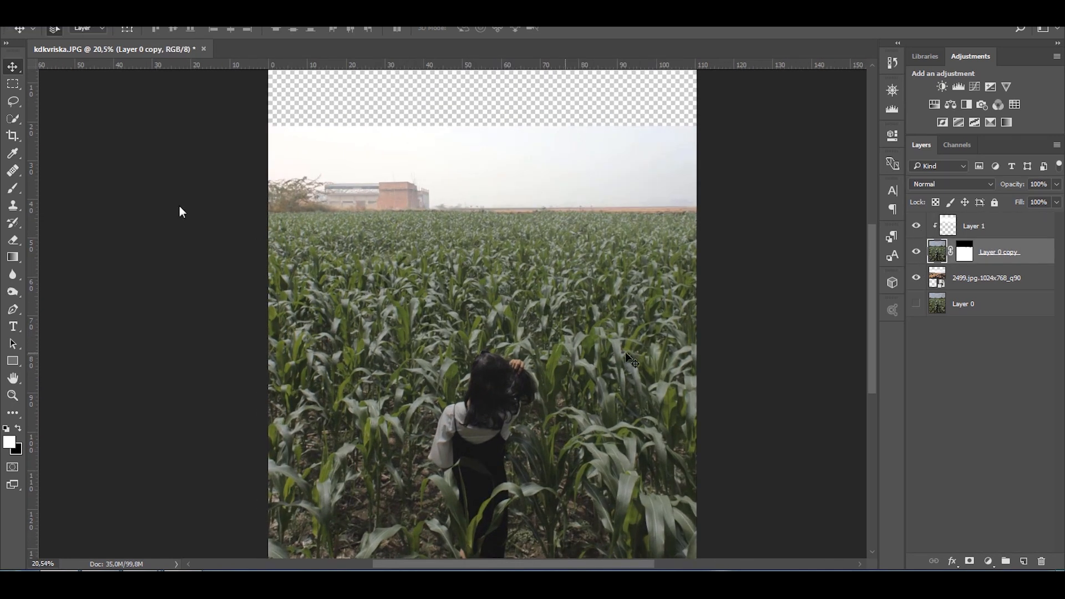
{"action": "scroll", "coordinate": [566, 240], "scroll_direction": "down", "scroll_amount": 1}
{"action": "scroll", "coordinate": [566, 241], "scroll_direction": "up", "scroll_amount": 1}
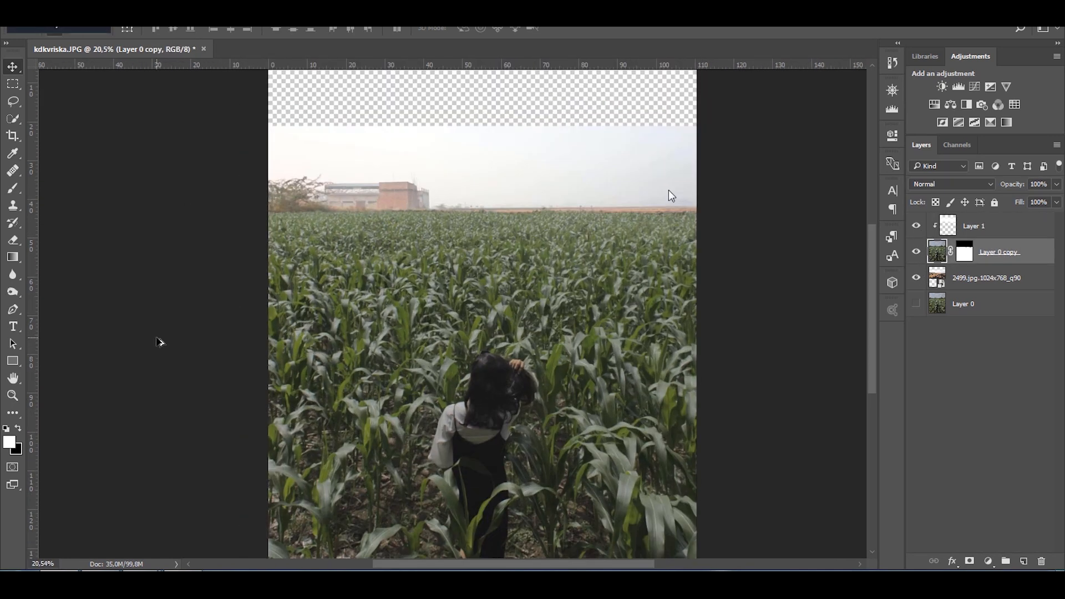
{"action": "scroll", "coordinate": [418, 260], "scroll_direction": "up", "scroll_amount": 1}
{"action": "scroll", "coordinate": [411, 243], "scroll_direction": "down", "scroll_amount": 1}
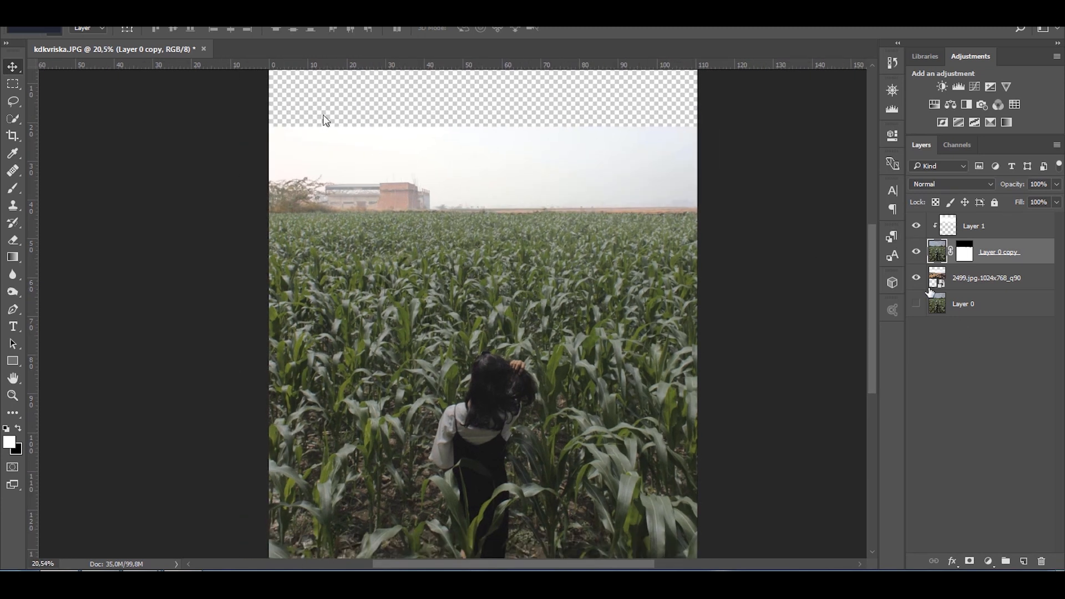
In 3D LUT Creator, shift the corn's greens to orange-brown and place the resulting 3DLutCreator layer above the white haze layer.
{"action": "left_click", "coordinate": [916, 227]}
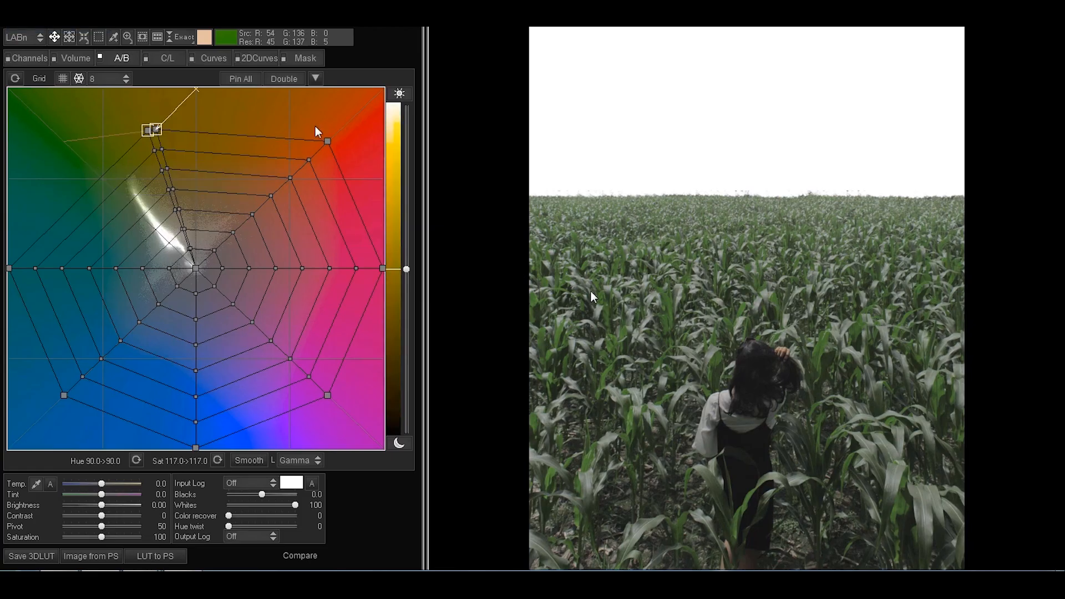
{"action": "left_click_drag", "start_coordinate": [150, 125], "coordinate": [276, 210]}
{"action": "key", "text": "ctrl+z"}
{"action": "key", "text": "ctrl+z"}
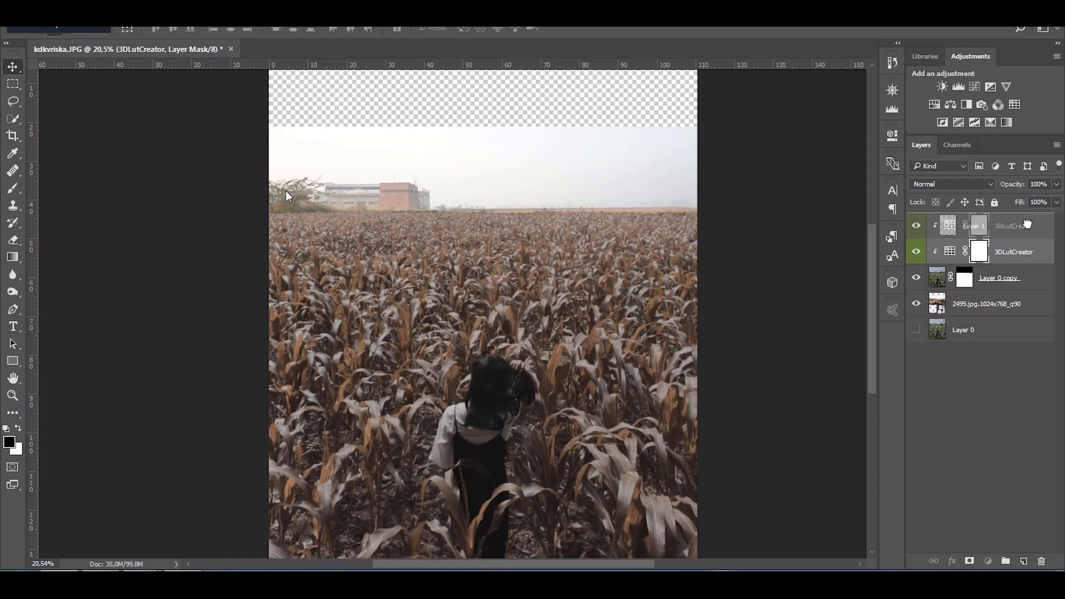
{"action": "left_click_drag", "start_coordinate": [1027, 224], "coordinate": [999, 248]}
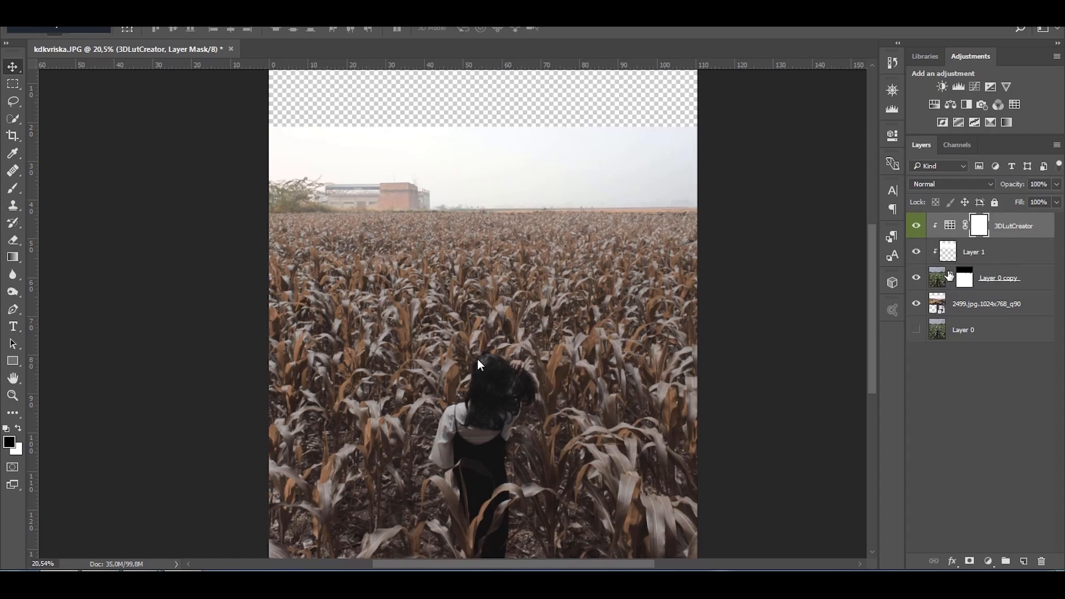
Lower the haze layer's opacity to 24% and release the 3DLutCreator layer's clipping so the colour grade covers all layers below.
{"action": "left_click", "coordinate": [1006, 253]}
{"action": "left_click", "coordinate": [916, 253]}
{"action": "left_click", "coordinate": [916, 253]}
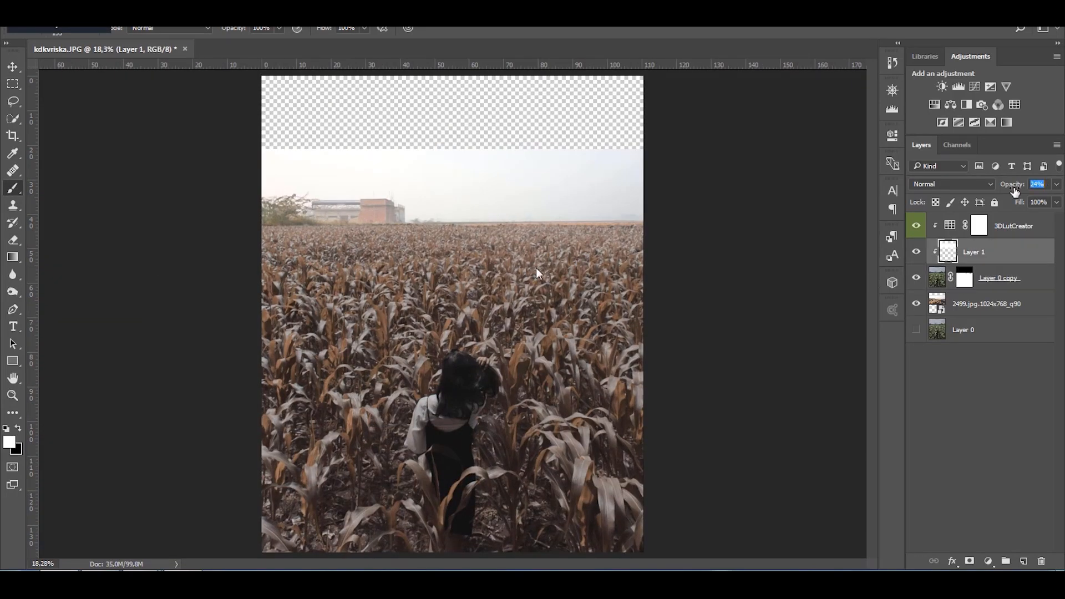
{"action": "left_click", "coordinate": [1014, 226]}
{"action": "left_click", "coordinate": [937, 238], "text": "alt"}
Soften the field's far edge on the Layer 0 copy mask with a soft black brush at 495 px, 0% hardness and 13% opacity.
{"action": "left_click", "coordinate": [964, 278]}
{"action": "key", "text": "x"}
{"action": "right_click", "coordinate": [432, 237]}
{"action": "left_click_drag", "start_coordinate": [582, 268], "coordinate": [364, 286]}
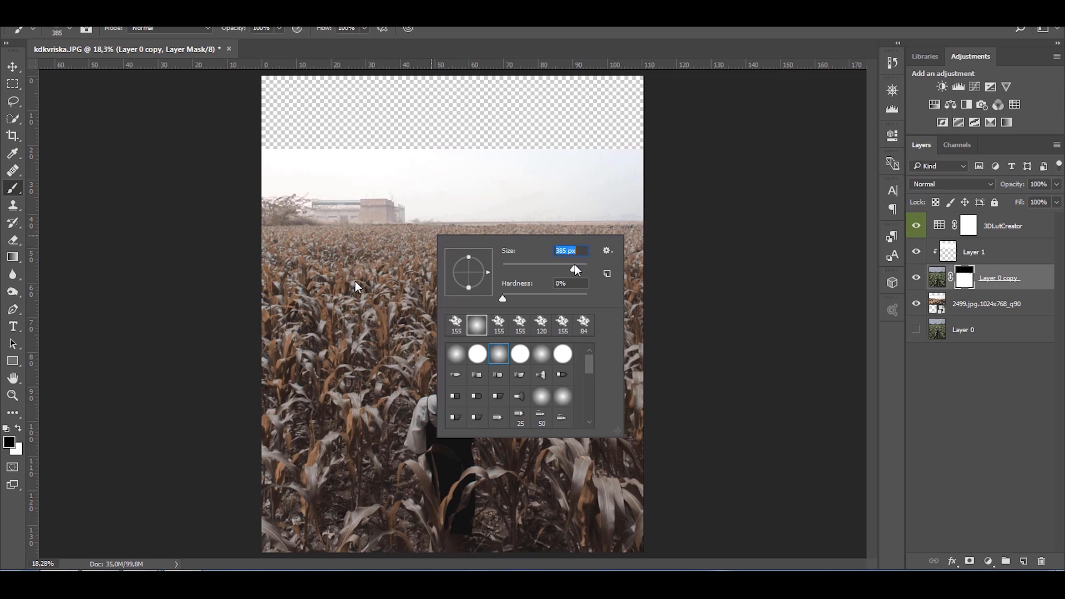
{"action": "right_click", "coordinate": [493, 254]}
{"action": "left_click_drag", "start_coordinate": [635, 285], "coordinate": [639, 286]}
{"action": "left_click", "coordinate": [711, 220]}
{"action": "left_click_drag", "start_coordinate": [638, 236], "coordinate": [607, 236]}
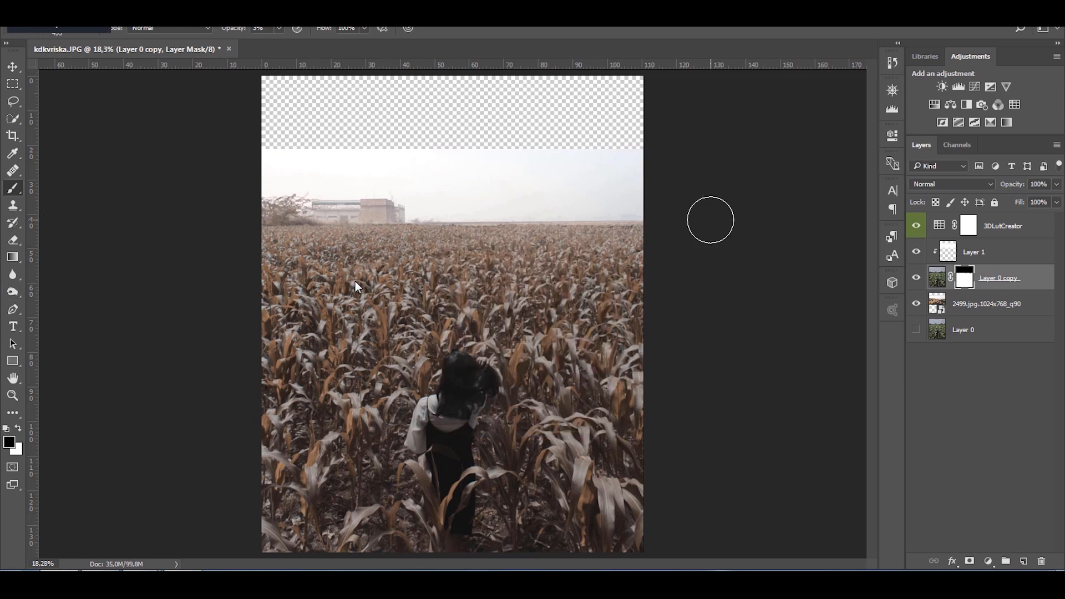
{"action": "left_click_drag", "start_coordinate": [245, 32], "coordinate": [249, 34]}
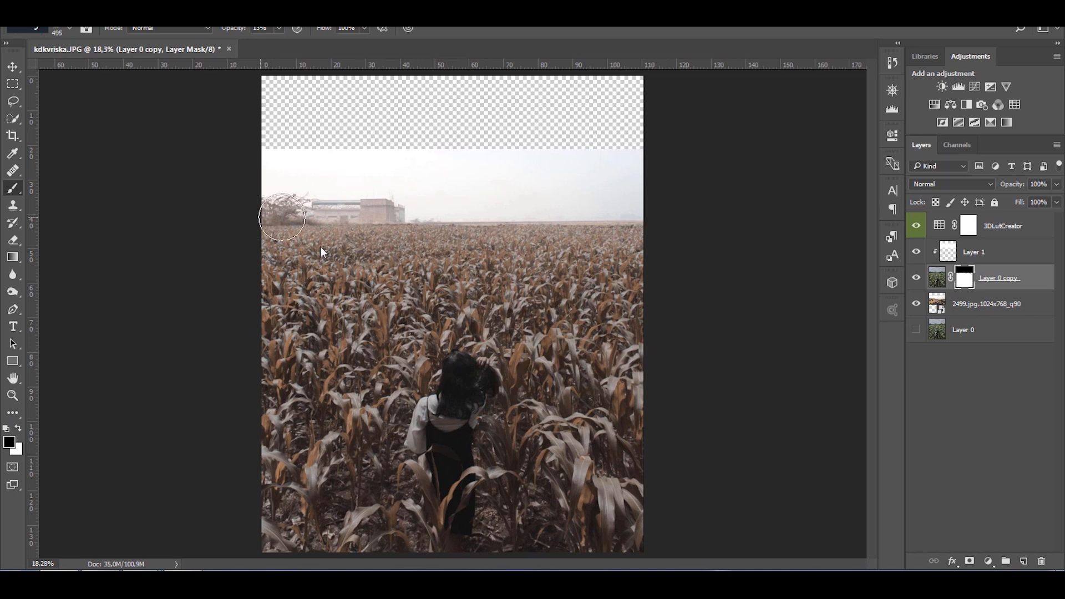
{"action": "scroll", "coordinate": [432, 275], "scroll_direction": "up", "scroll_amount": 4}
{"action": "left_click_drag", "start_coordinate": [432, 276], "coordinate": [569, 283]}
Continue blending the horizon on the Layer 0 copy mask with the brush at 322 px and 21% opacity.
{"action": "scroll", "coordinate": [569, 283], "scroll_direction": "down", "scroll_amount": 3}
{"action": "left_click_drag", "start_coordinate": [234, 34], "coordinate": [240, 35]}
{"action": "scroll", "coordinate": [672, 272], "scroll_direction": "up", "scroll_amount": 3}
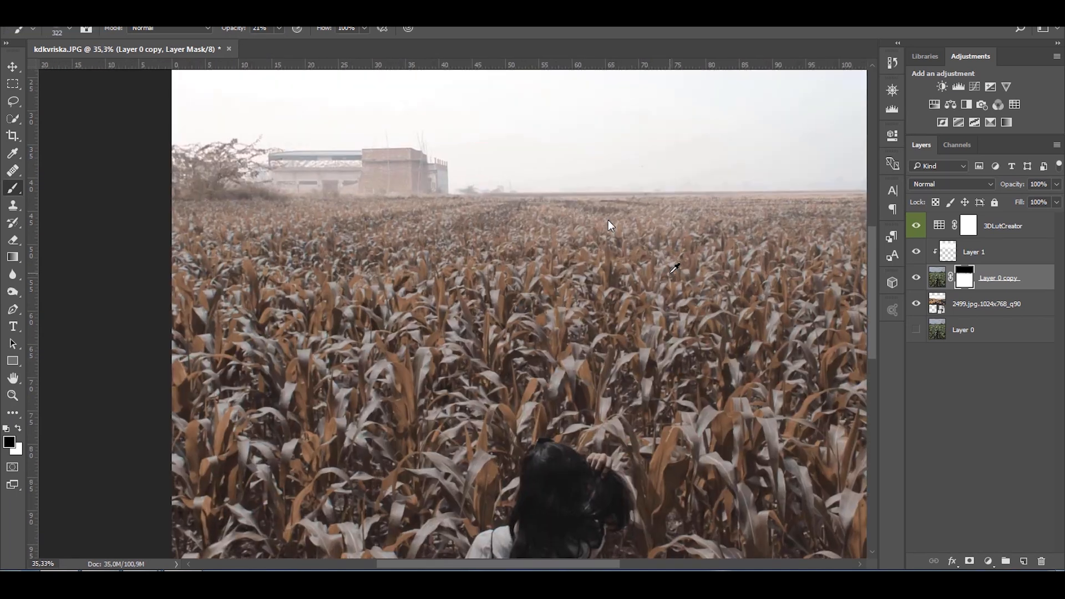
{"action": "scroll", "coordinate": [674, 269], "scroll_direction": "down", "scroll_amount": 3}
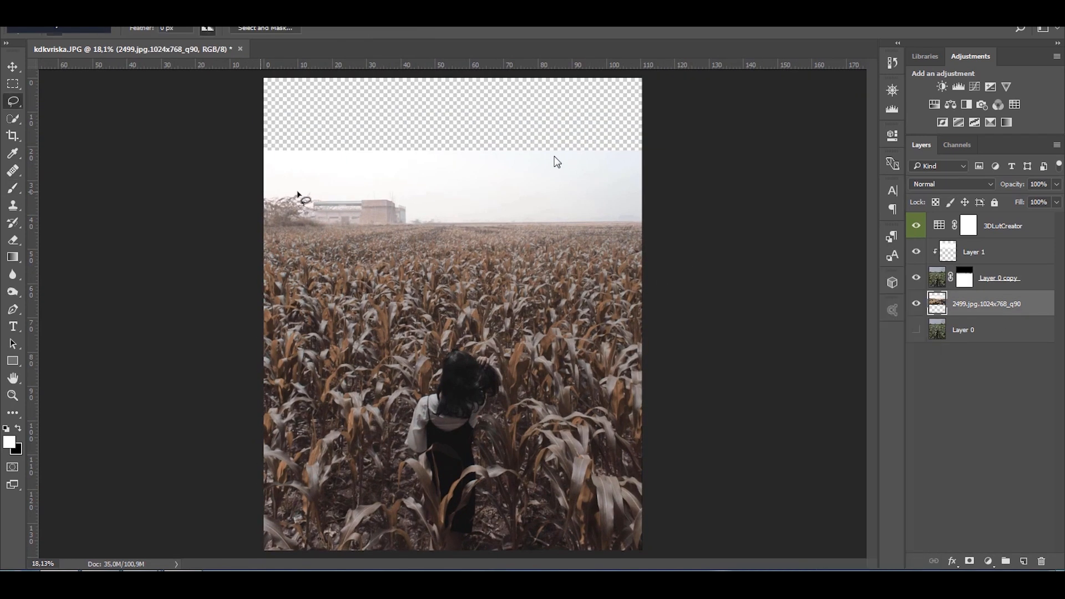
Lasso the transparent area and upper sky on the 2499.jpg.1024x768_q90 layer, fill it to extend the sky and clear the selection.
{"action": "right_click", "coordinate": [304, 149]}
{"action": "key", "text": "Escape"}
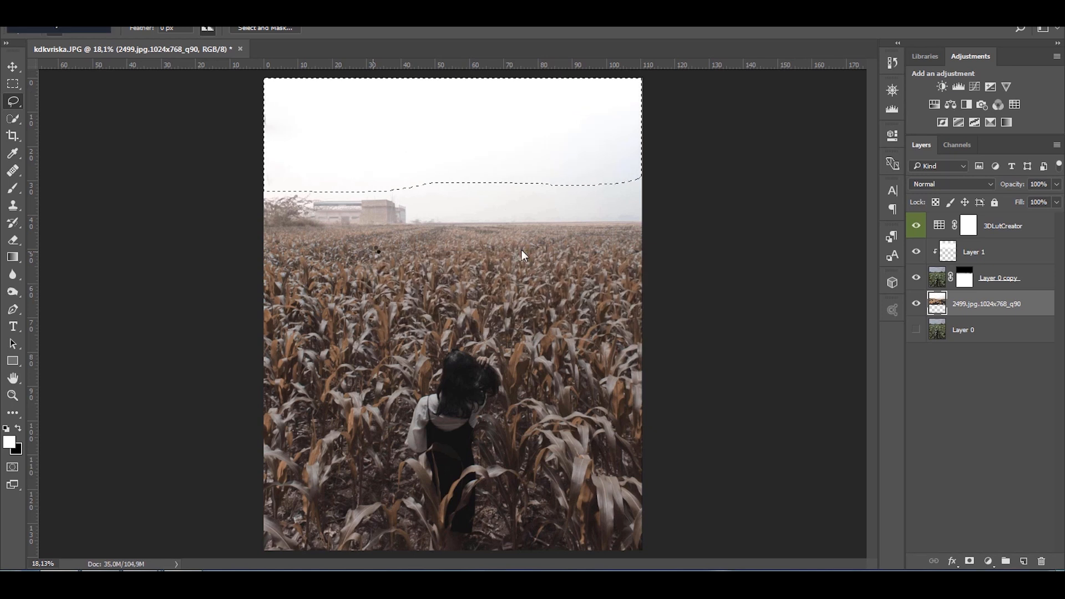
{"action": "key", "text": "ctrl+d"}
{"action": "key", "text": "m"}
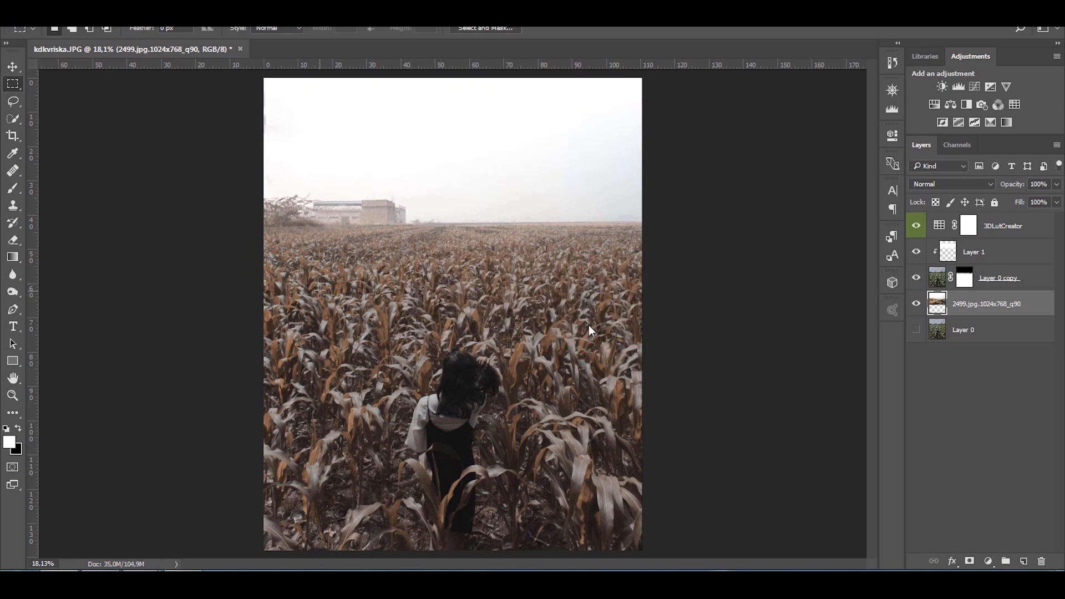